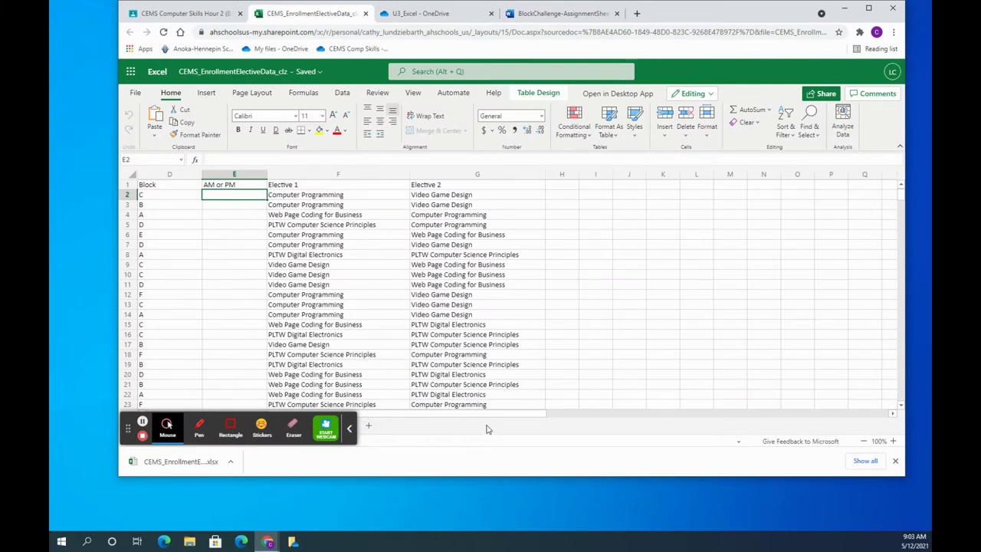
# Insert a new column before School Currently Attends on the Form Responses sheet, following the assignment sheet.
pyautogui.moveTo(491, 413); pyautogui.dragTo(402, 406)
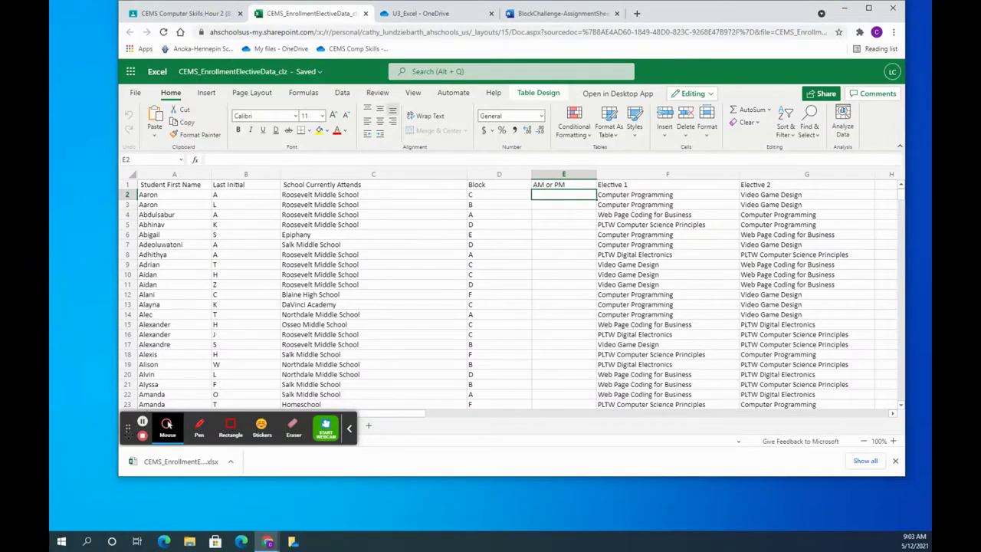
pyautogui.moveTo(128, 429); pyautogui.dragTo(660, 430)
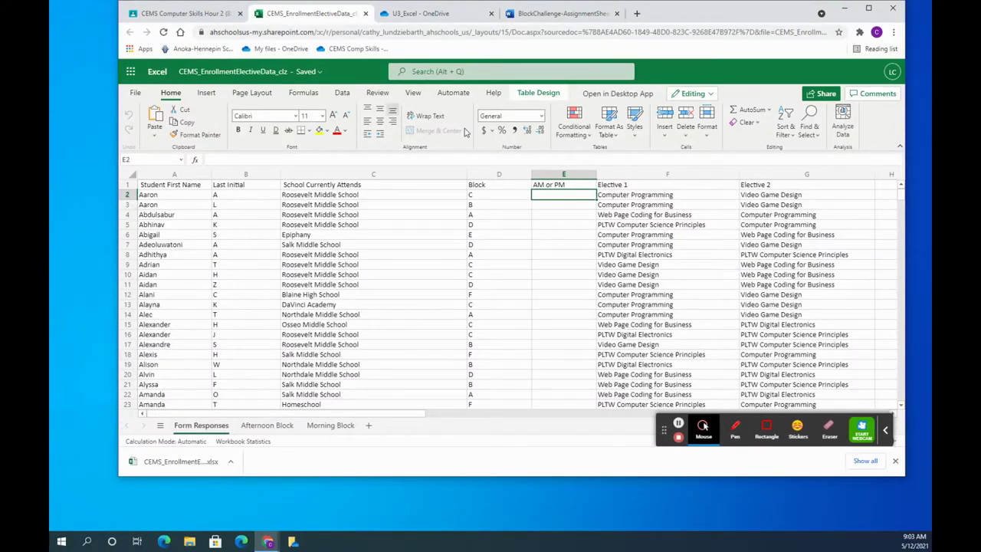
pyautogui.click(563, 13)
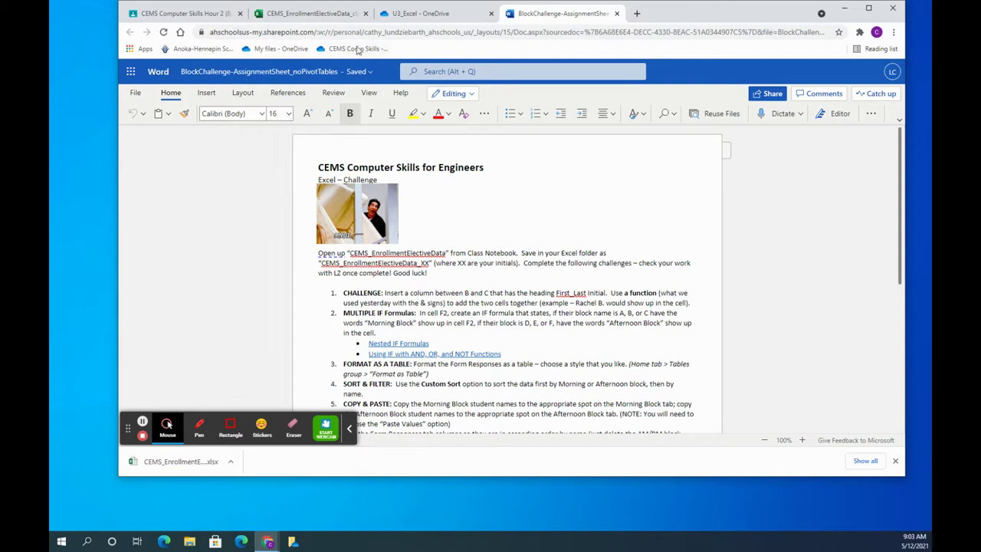
pyautogui.click(301, 15)
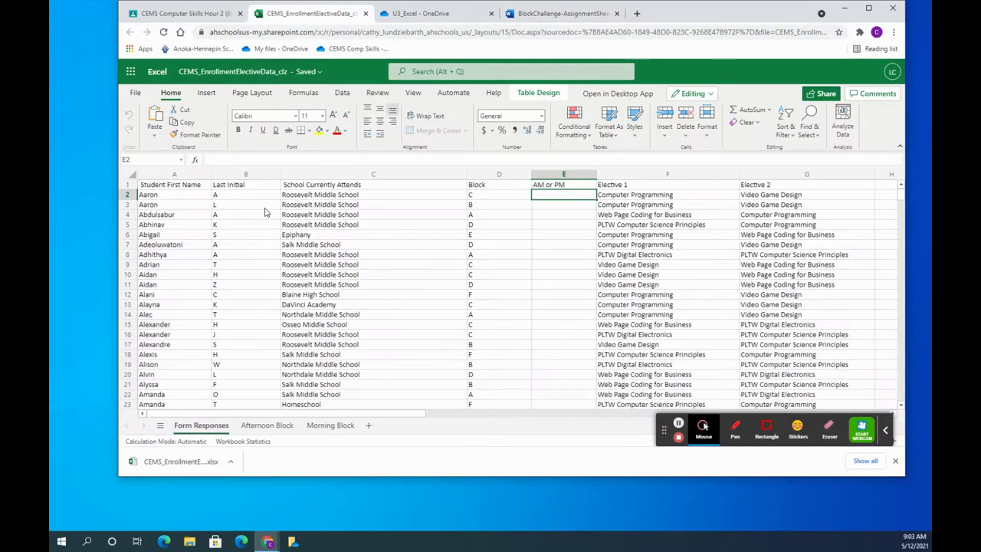
pyautogui.click(311, 181)
pyautogui.rightClick(310, 182)
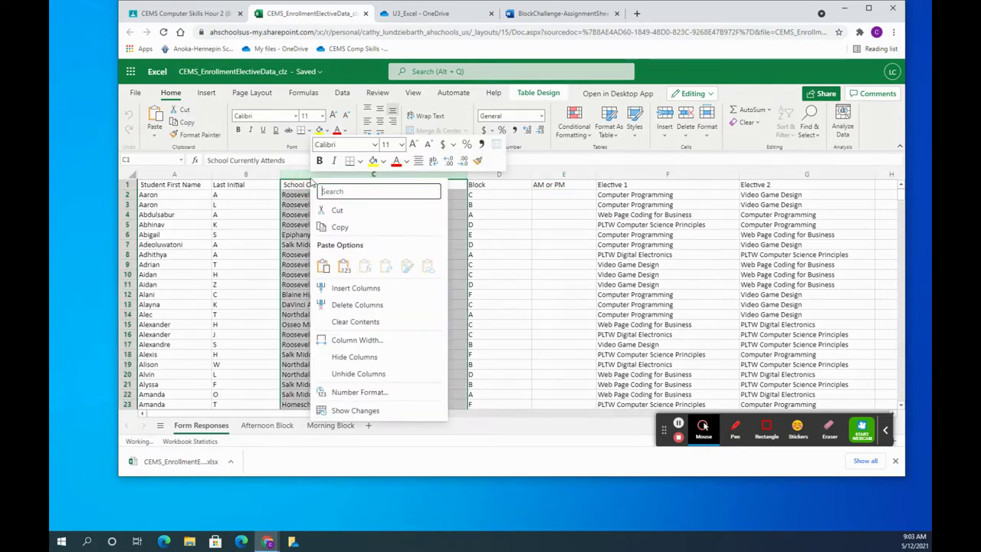
pyautogui.click(346, 288)
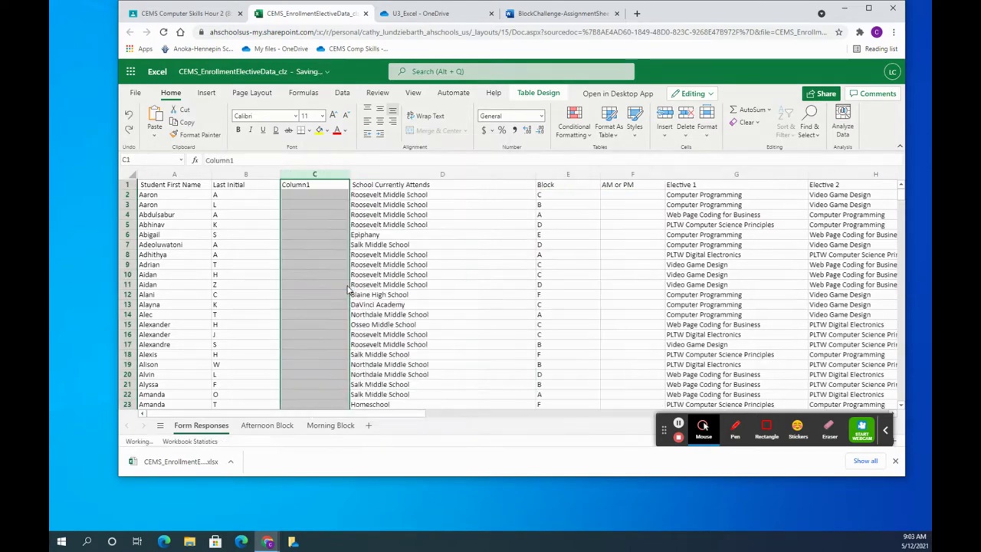
# Check the required heading in the assignment sheet and enter "FirstName_Last Intial" in cell C1.
pyautogui.click(327, 187)
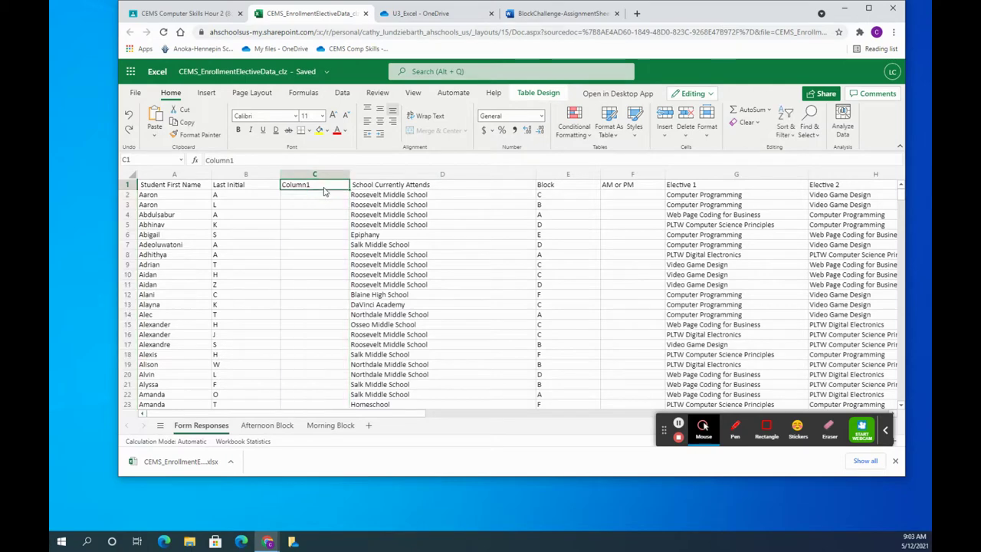
pyautogui.click(558, 13)
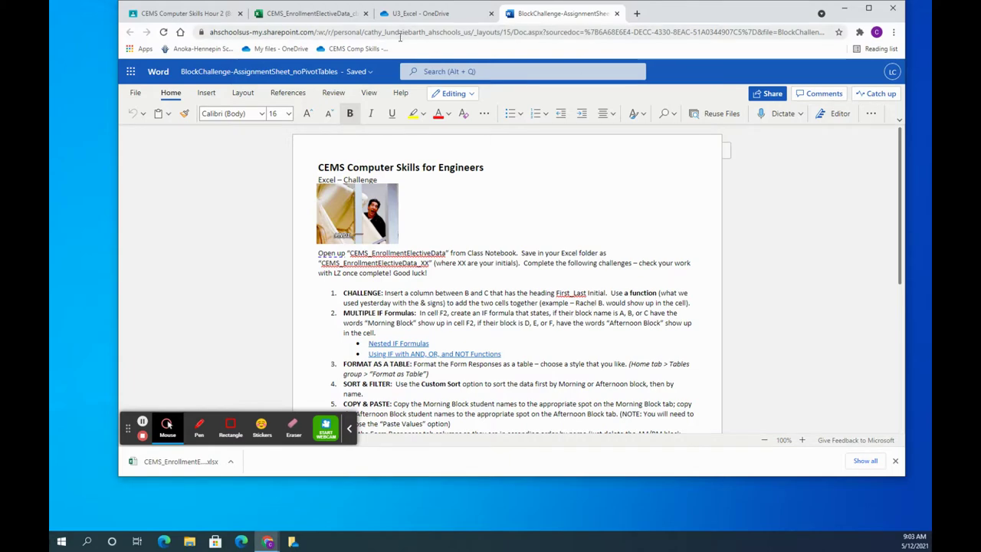
pyautogui.click(305, 15)
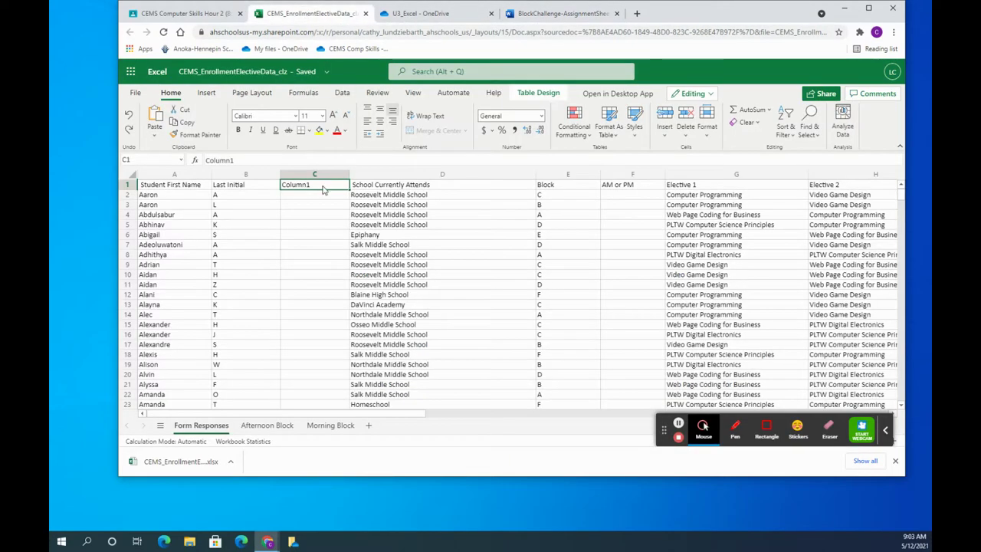
pyautogui.write('Fist')
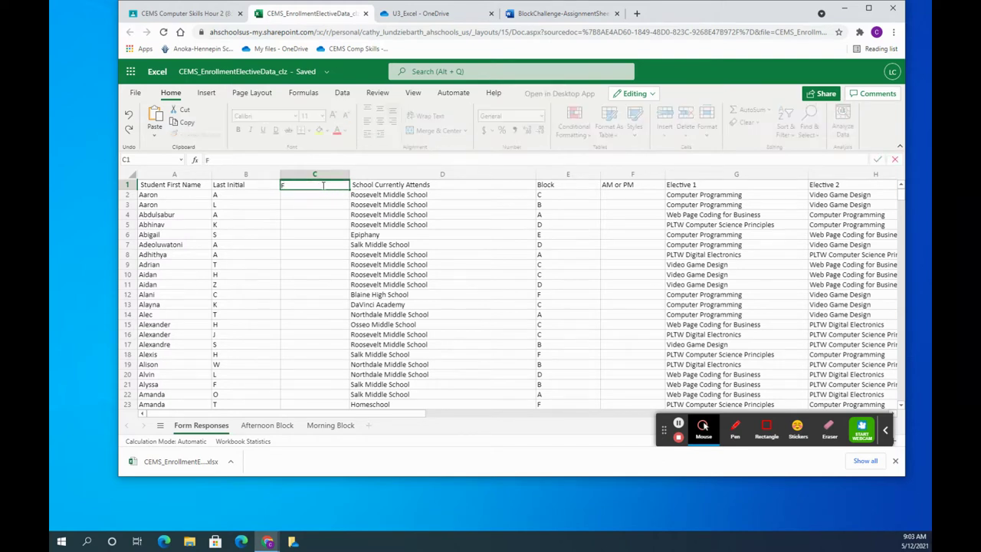
pyautogui.press('BackSpace')
pyautogui.press('BackSpace')
pyautogui.write('rstName')
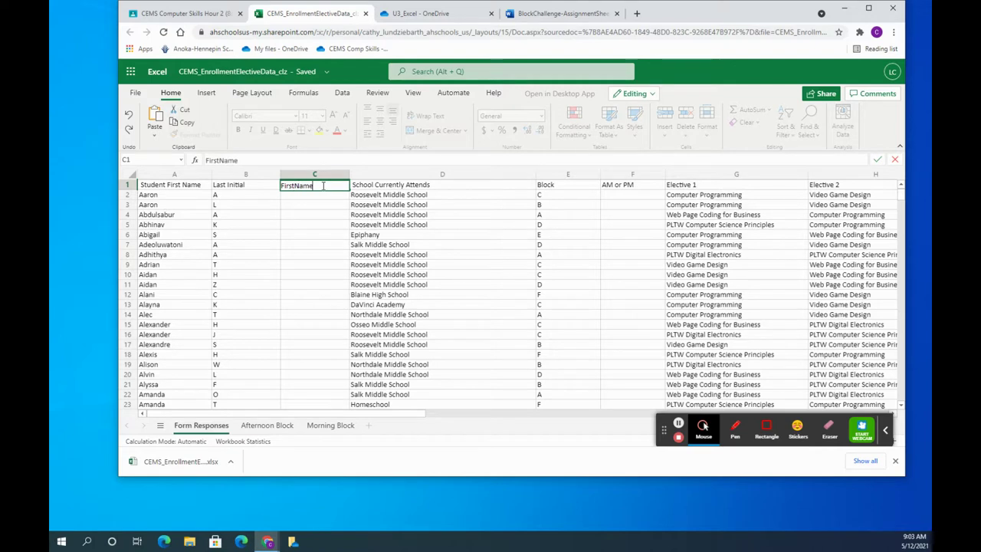
pyautogui.write('_Last Intial')
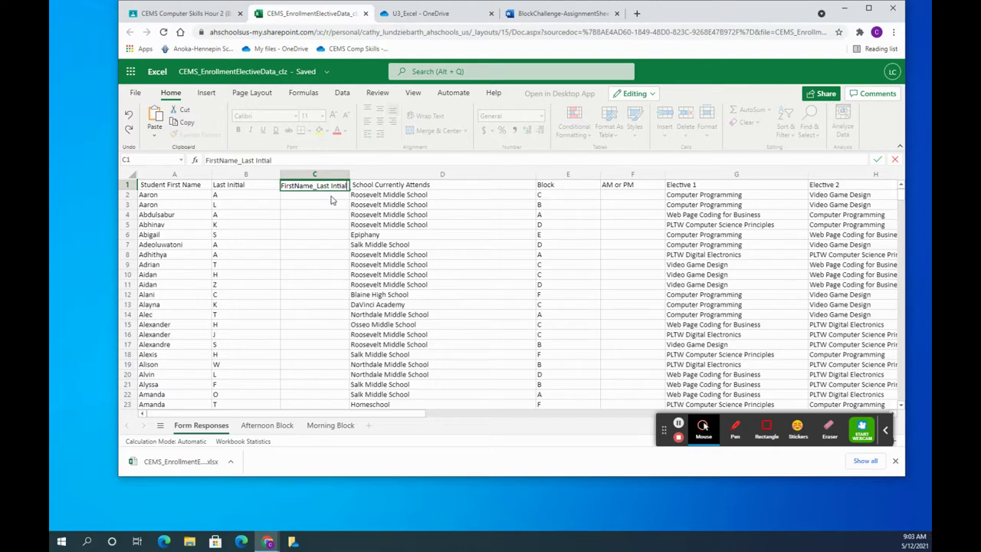
pyautogui.press('Return')
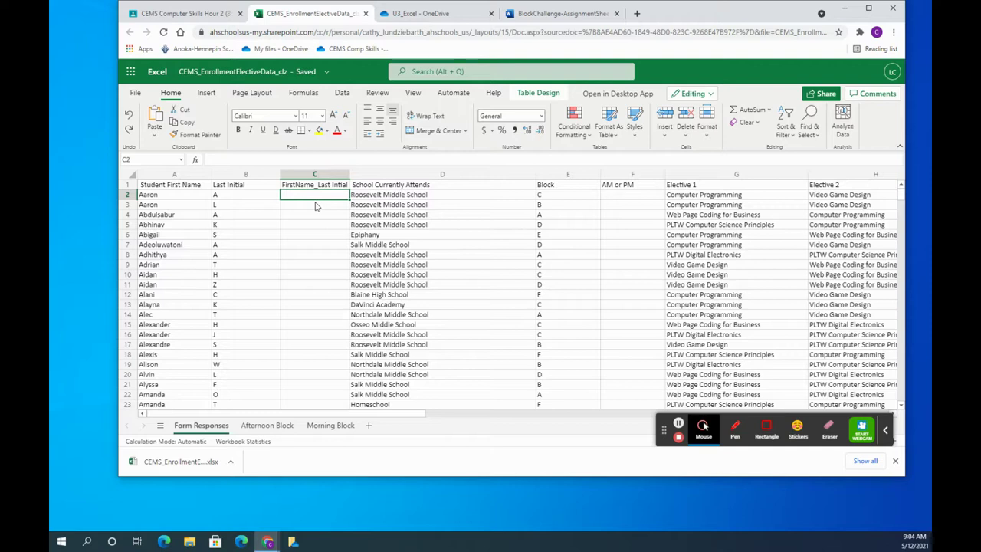
# Enter the formula =A2&" "&B2 in C2 to join each student's first name and last initial with a space.
pyautogui.write('=')
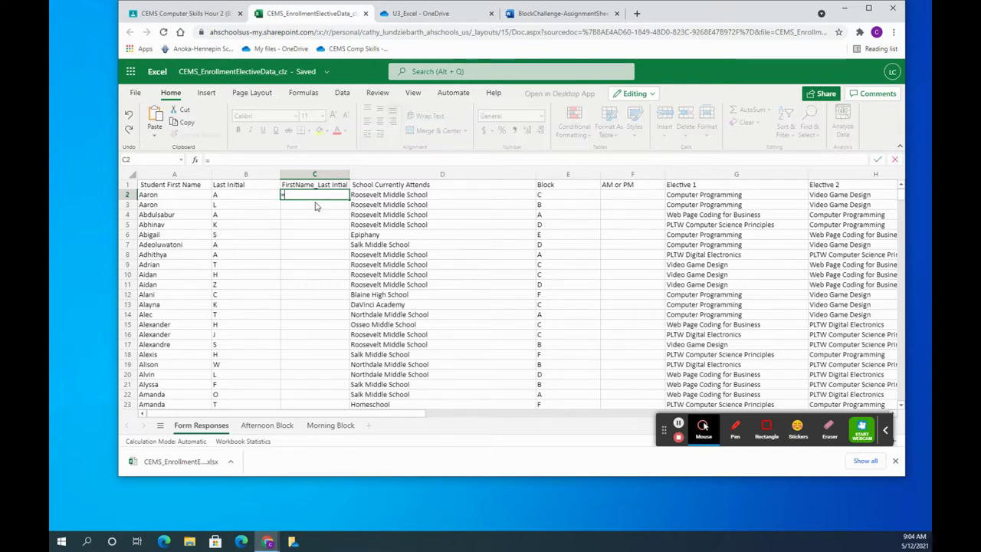
pyautogui.click(175, 194)
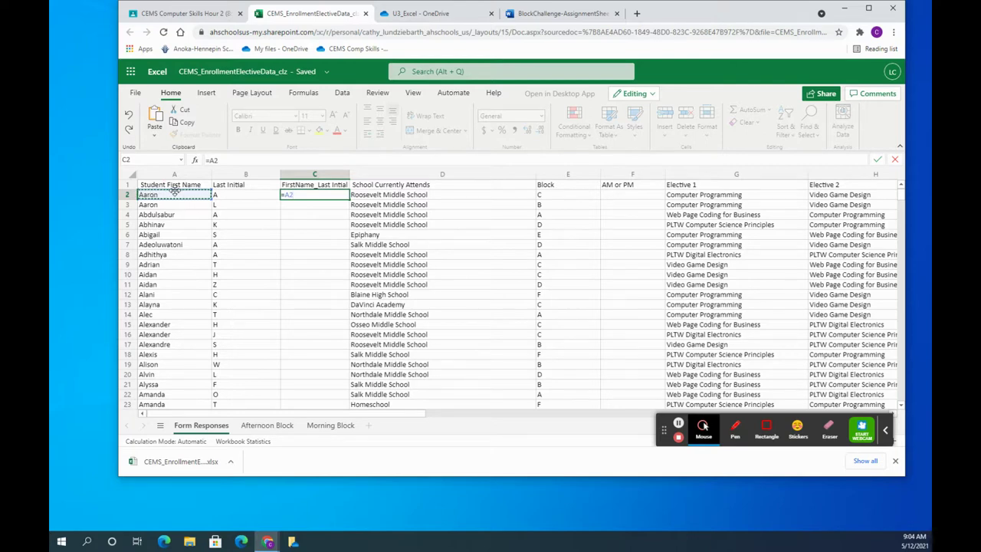
pyautogui.write('&')
pyautogui.write('&')
pyautogui.click(226, 196)
pyautogui.press('Return')
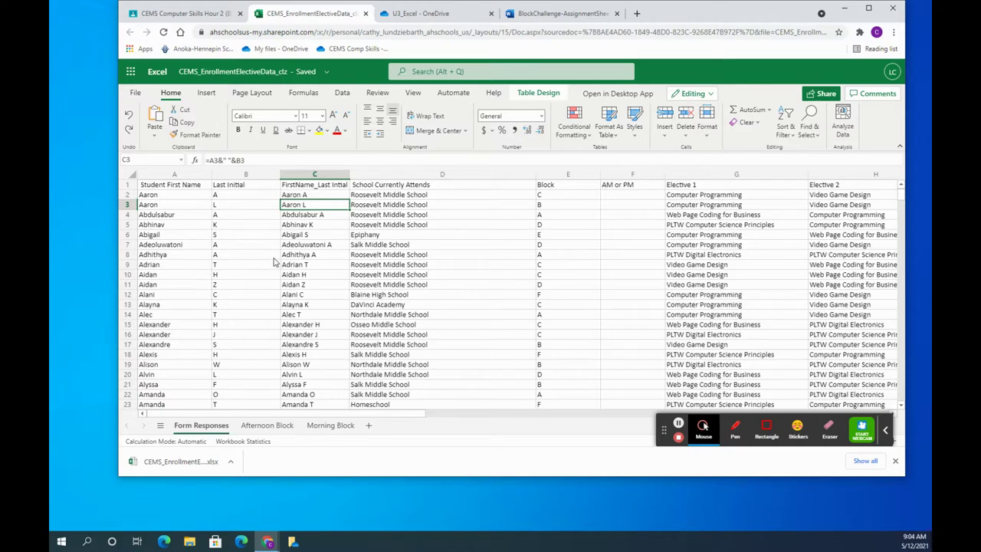
# Read the multiple-IF instructions in the assignment sheet and start a formula in F2 with =IF(E2="A".
pyautogui.click(529, 17)
pyautogui.scroll(-1, 470, 299)
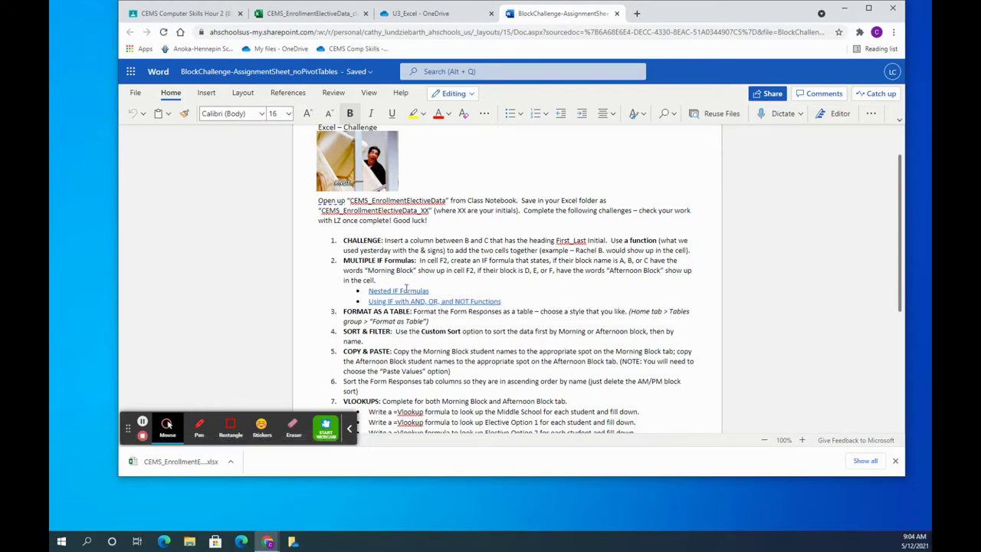
pyautogui.click(309, 15)
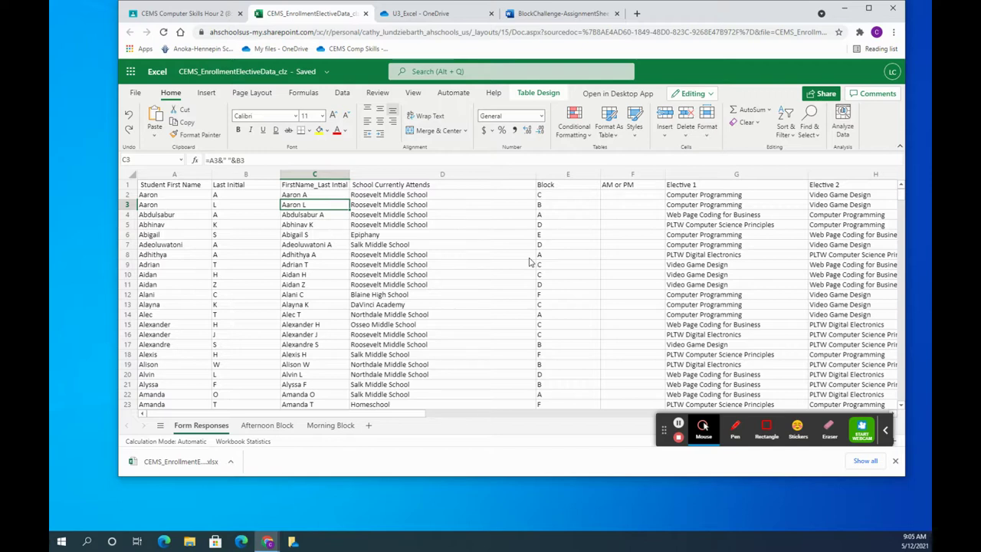
pyautogui.click(626, 196)
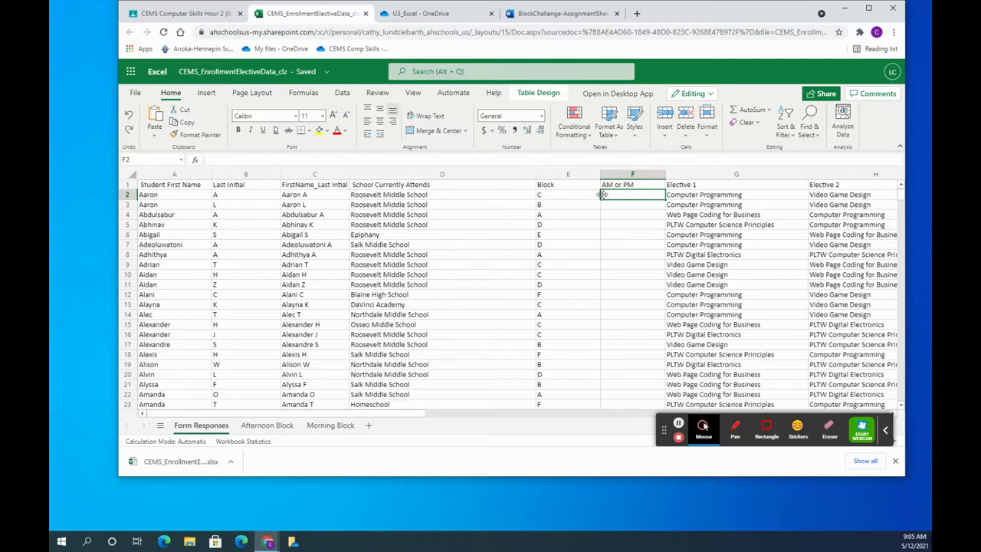
pyautogui.write('=')
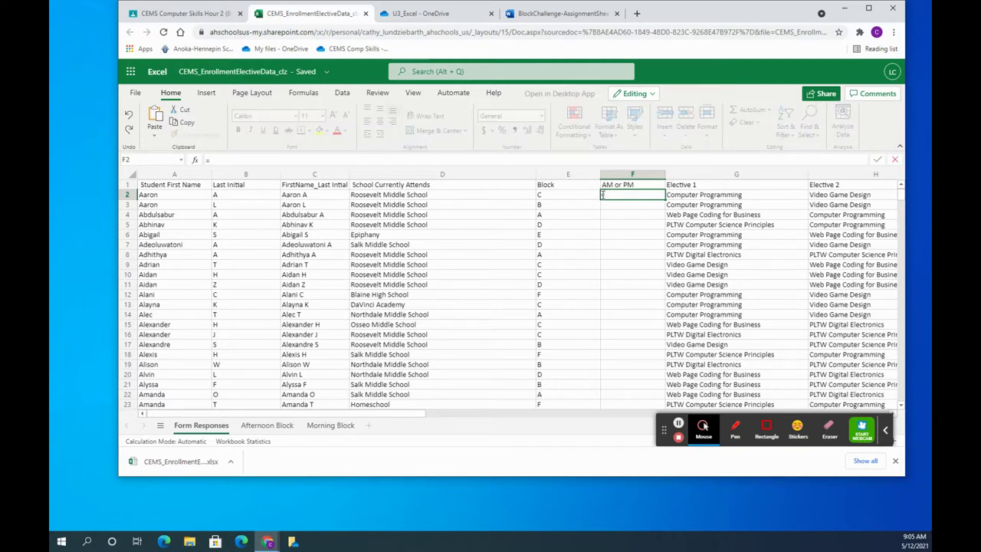
pyautogui.write('i')
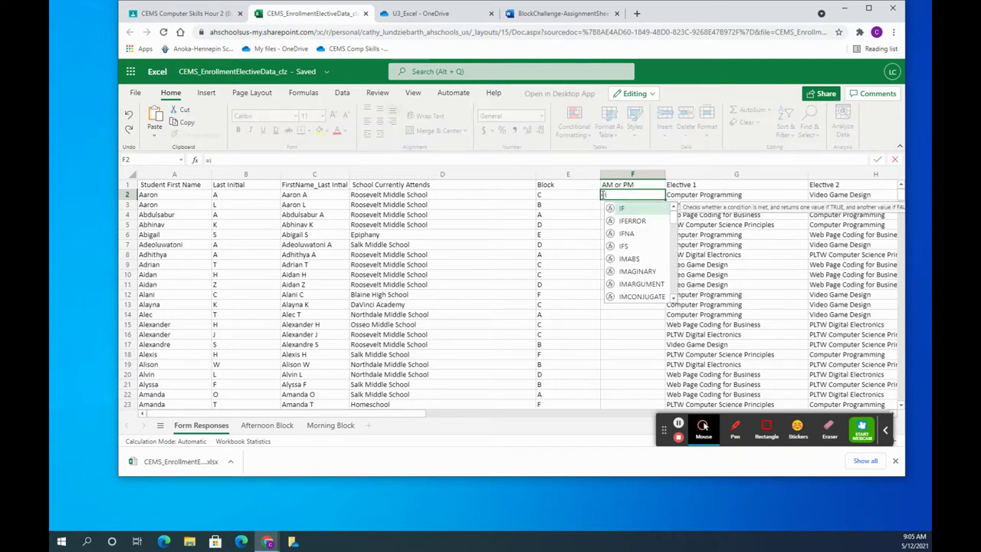
pyautogui.doubleClick(648, 211)
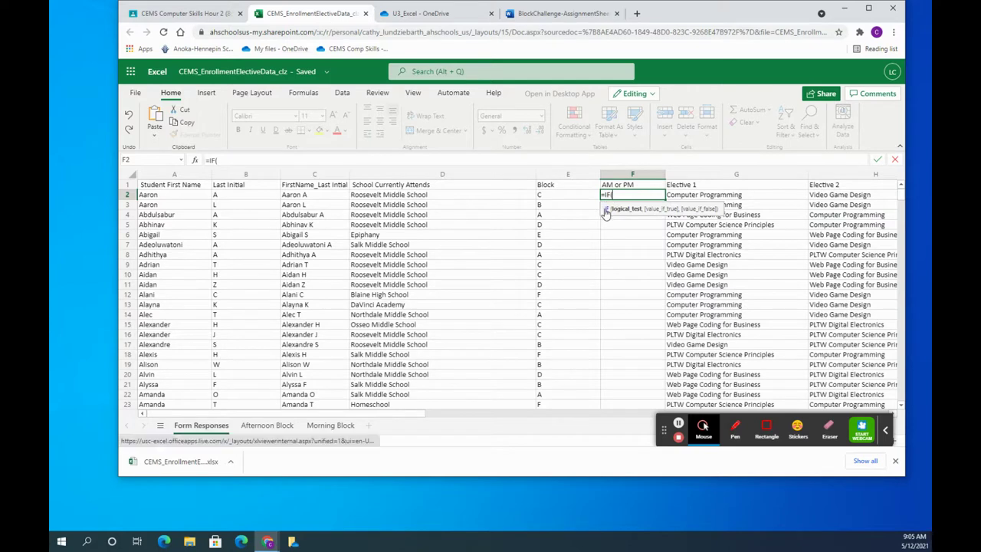
pyautogui.click(547, 198)
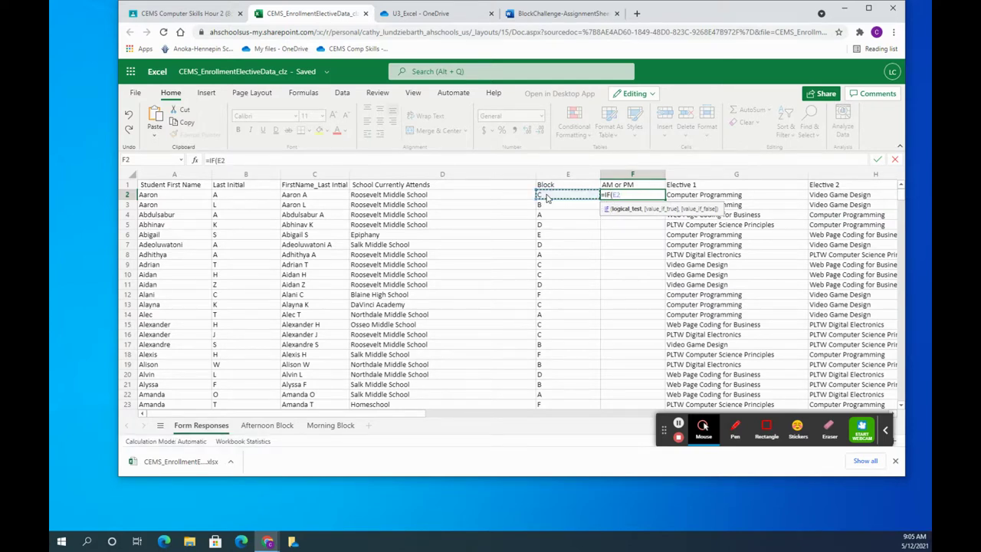
pyautogui.write('="A"')
# Recheck the assignment wording and continue the F2 formula with "Morning Block" as the result when the block is A.
pyautogui.click(559, 13)
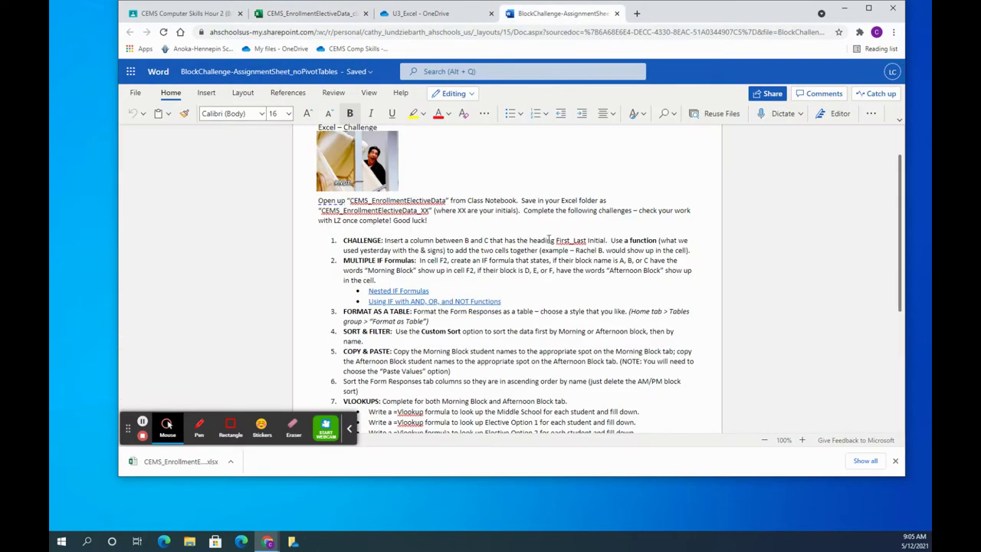
pyautogui.scroll(-1, 522, 294)
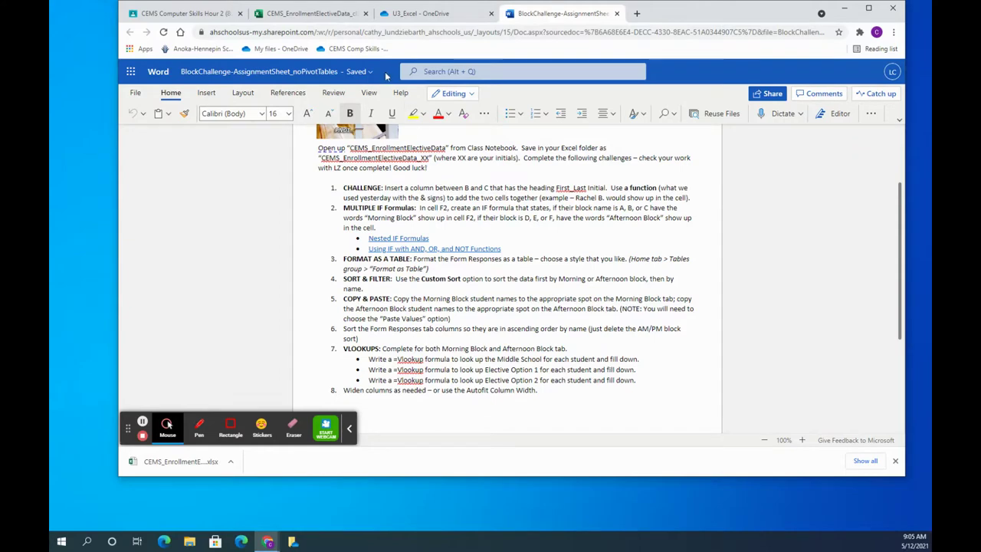
pyautogui.click(297, 15)
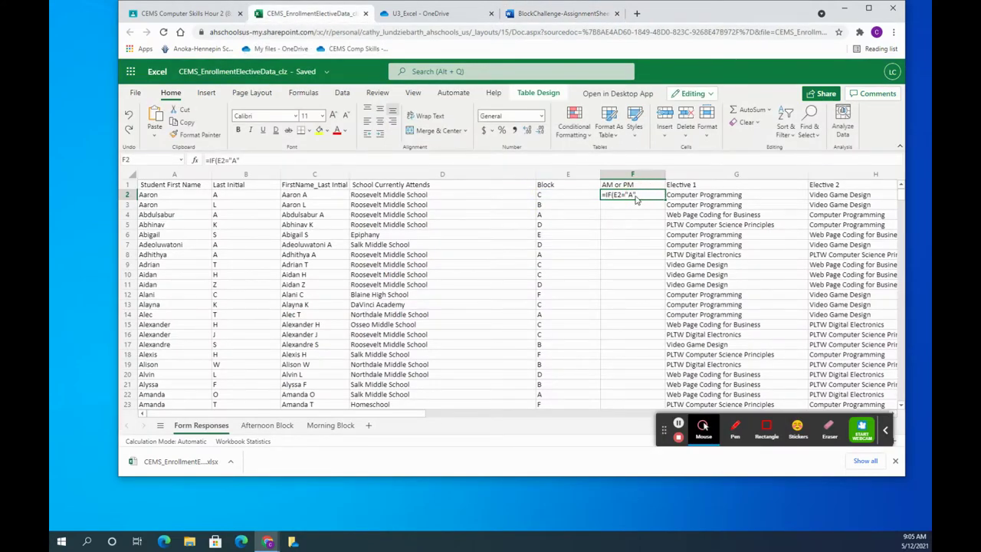
pyautogui.click(249, 157)
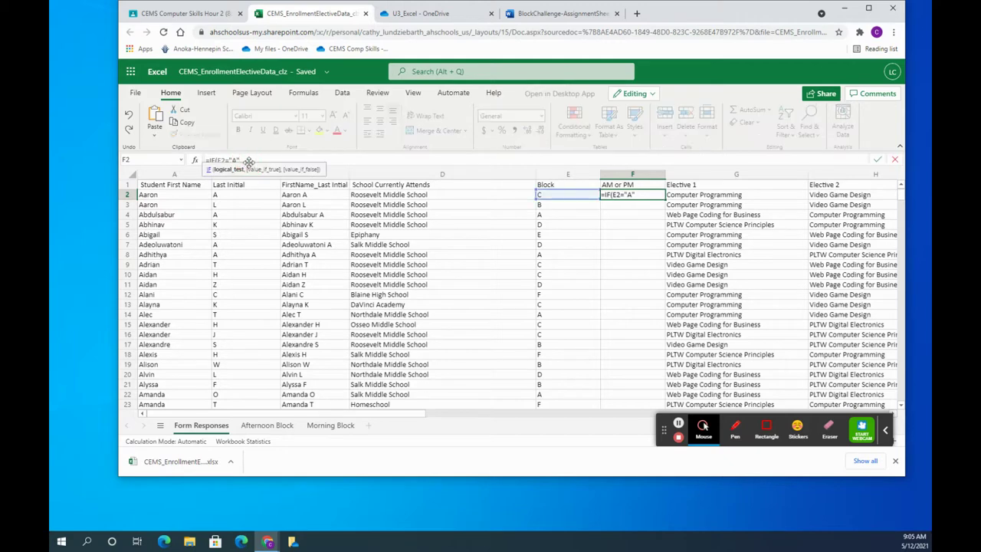
pyautogui.write(',')
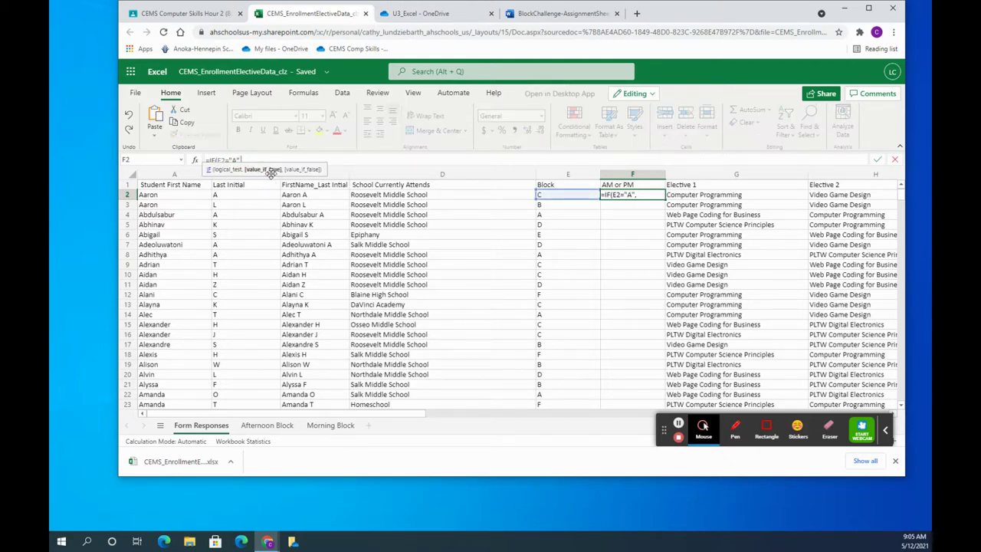
pyautogui.write('"Morning B')
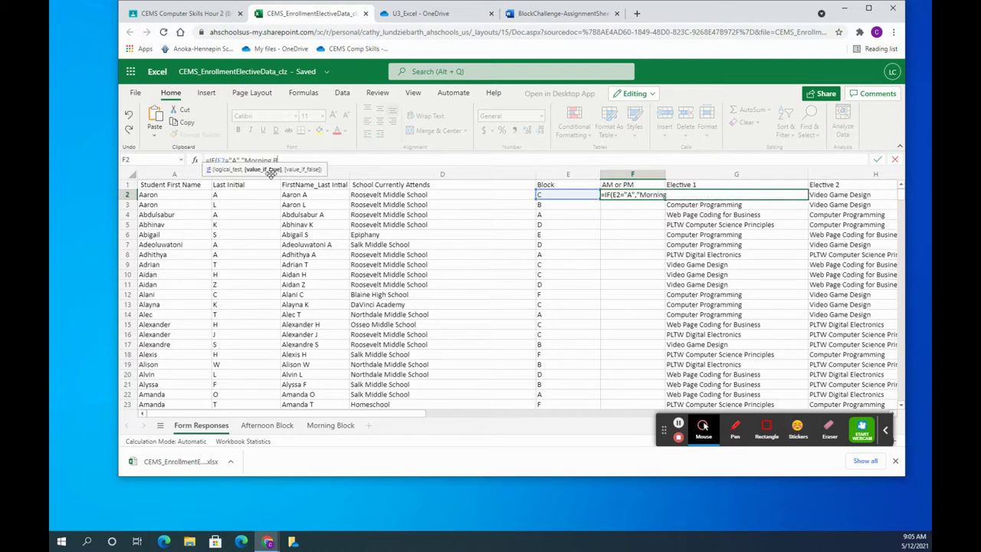
pyautogui.write('Lock",')
# Nest a second IF in the F2 formula that tests E2="B" and returns "Morning Blck".
pyautogui.write('i')
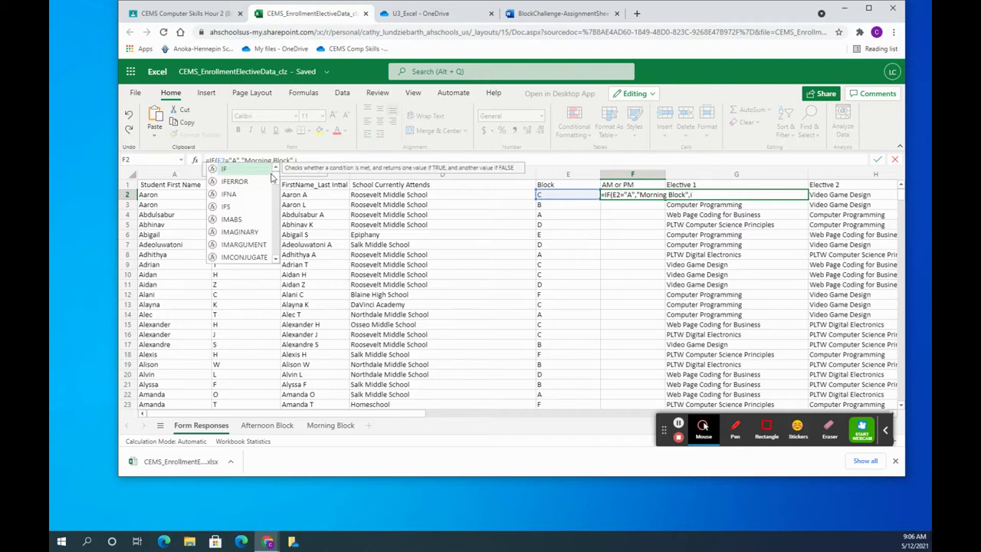
pyautogui.doubleClick(253, 168)
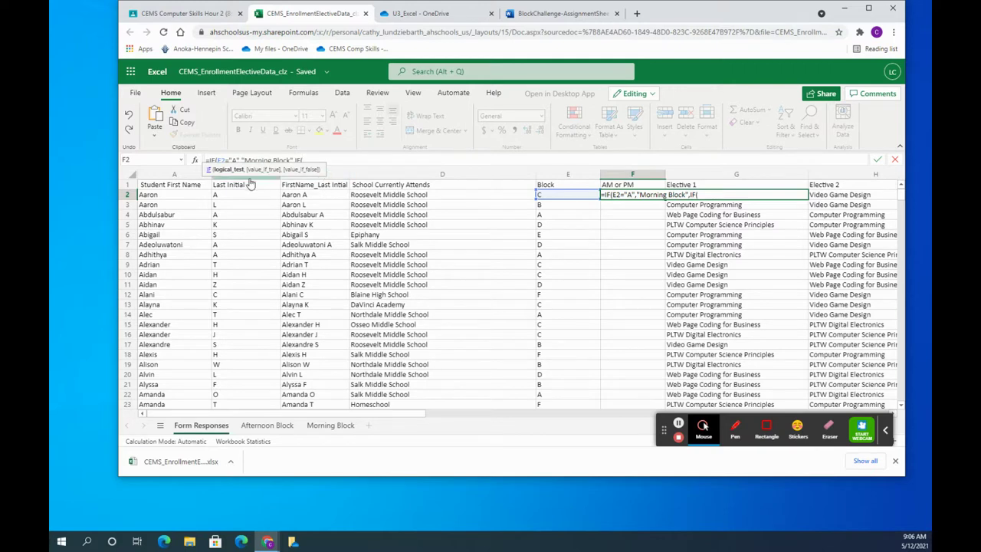
pyautogui.click(549, 198)
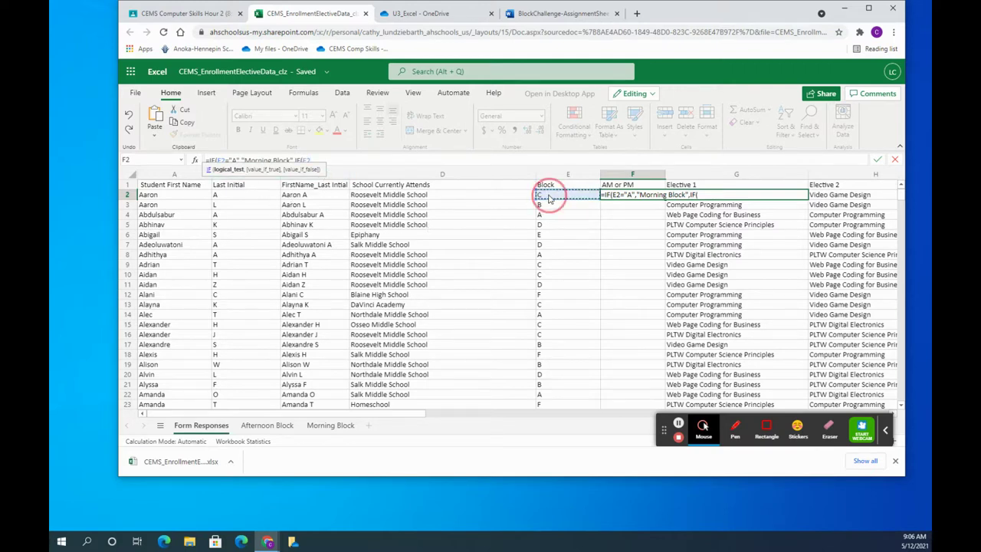
pyautogui.write('="')
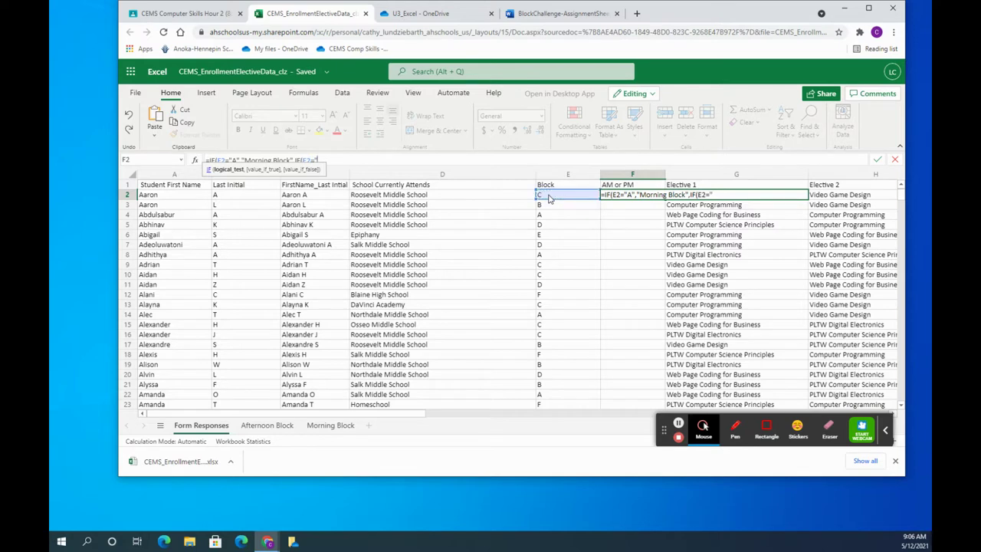
pyautogui.write('B')
pyautogui.write(',')
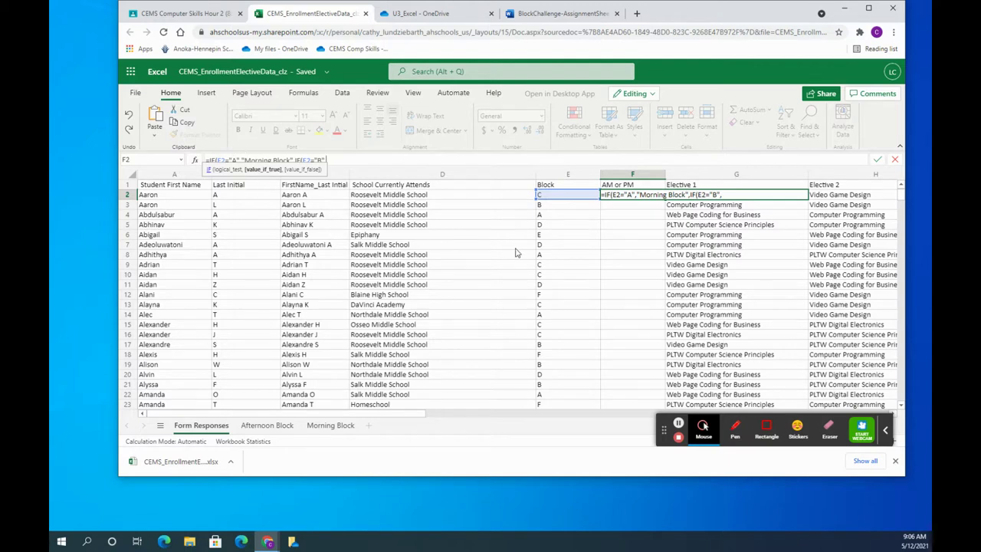
pyautogui.write('"Morning Blck",')
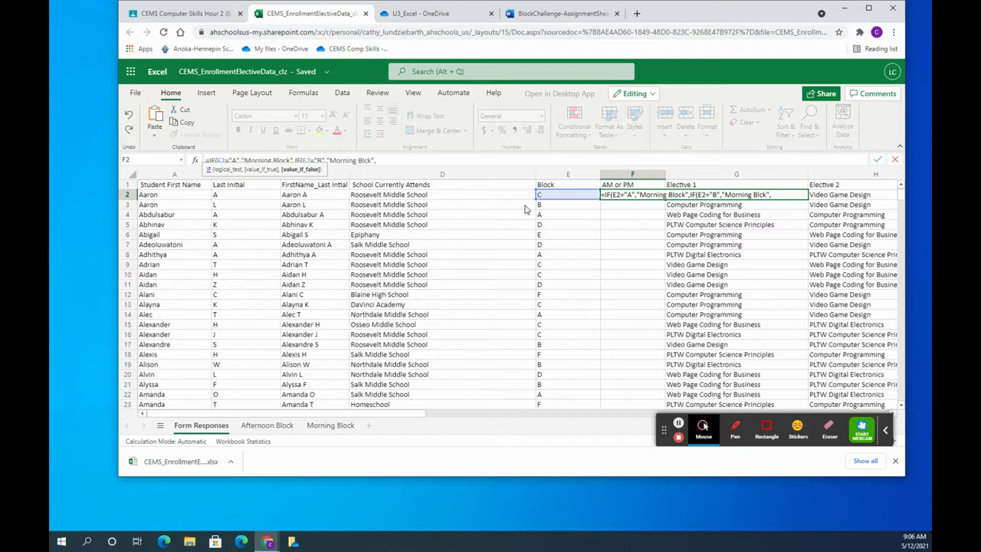
# Continue the F2 formula with the test E2="C", Morning Block as its result and "Afternoon Block" as the fallback.
pyautogui.click(554, 197)
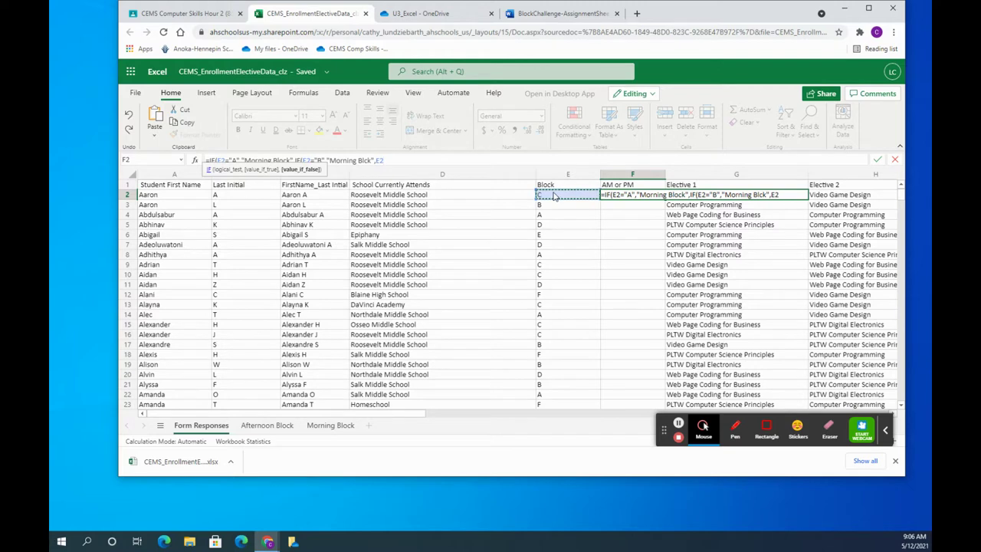
pyautogui.write('="C",')
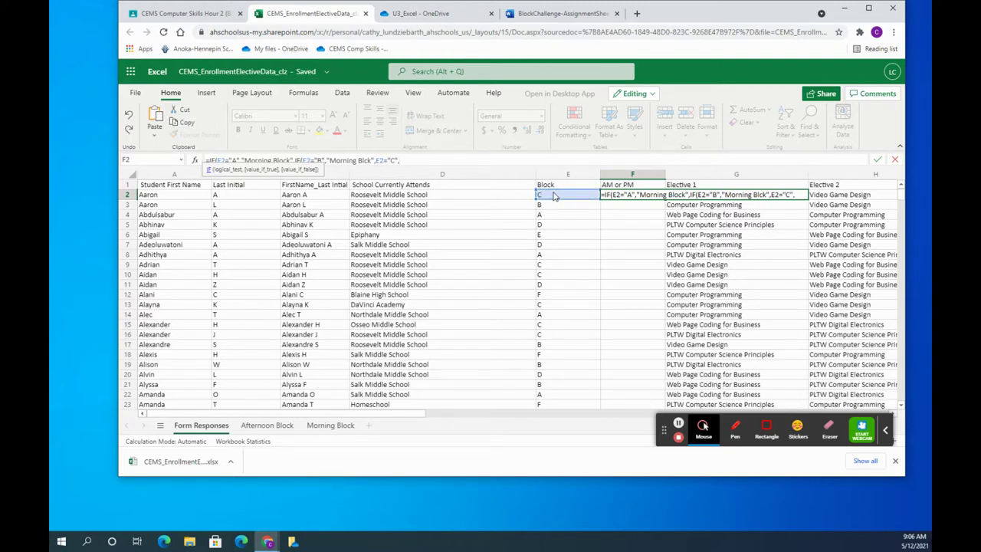
pyautogui.write('Morning')
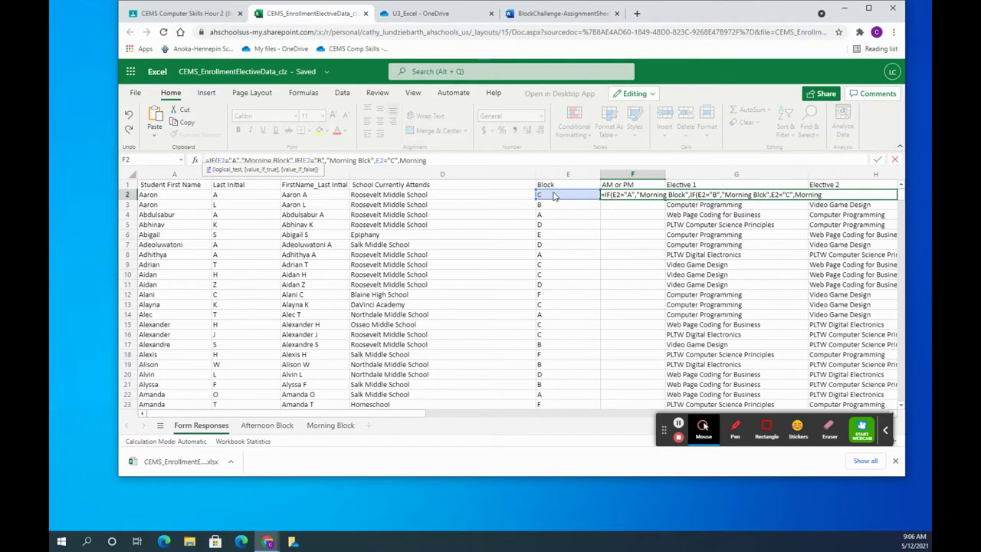
pyautogui.write(' Block","Afternoon Block"')
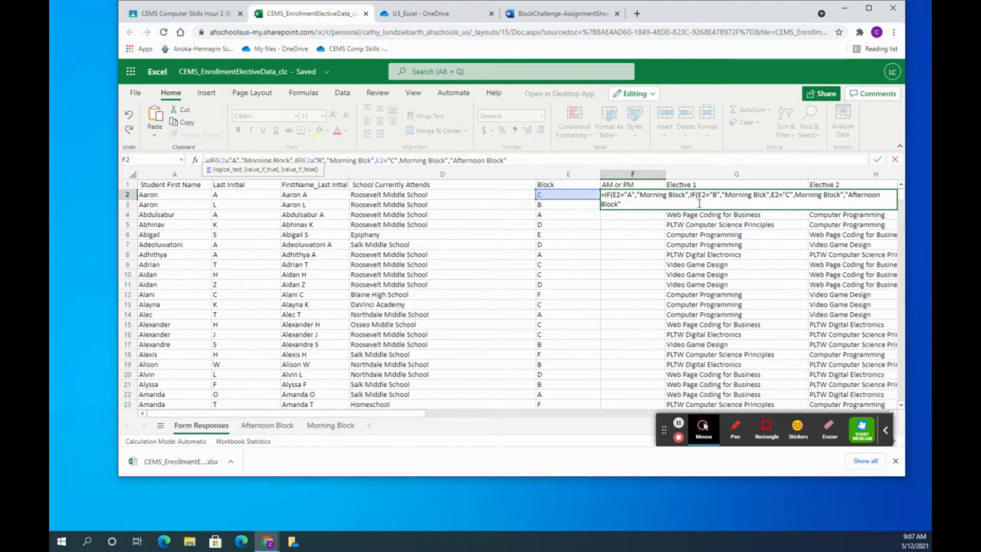
# Insert the missing IF( before the E2="C" test in the F2 formula and add closing parentheses after "Afternoon Block".
pyautogui.click(759, 194)
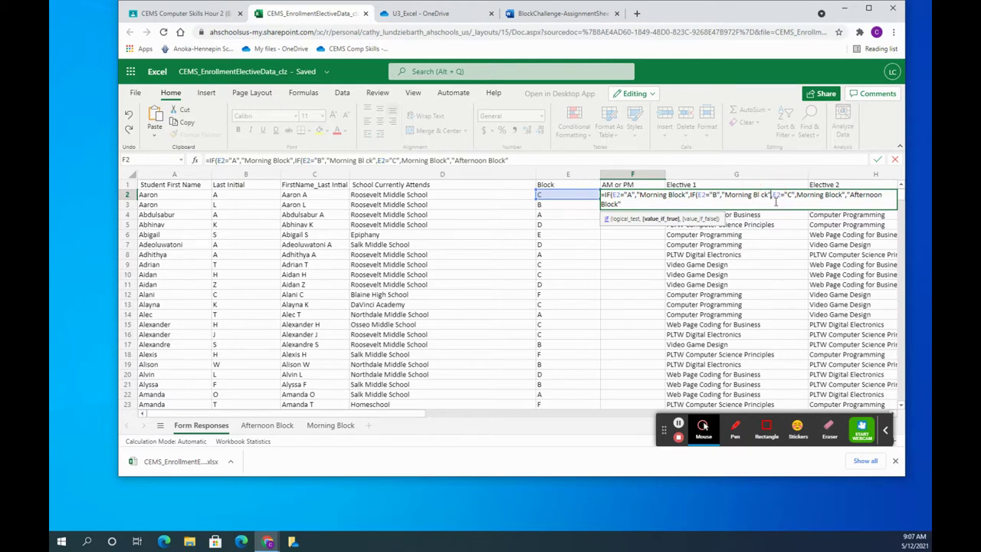
pyautogui.press('Right')
pyautogui.press('Right')
pyautogui.press('Right')
pyautogui.press('Right')
pyautogui.write('I')
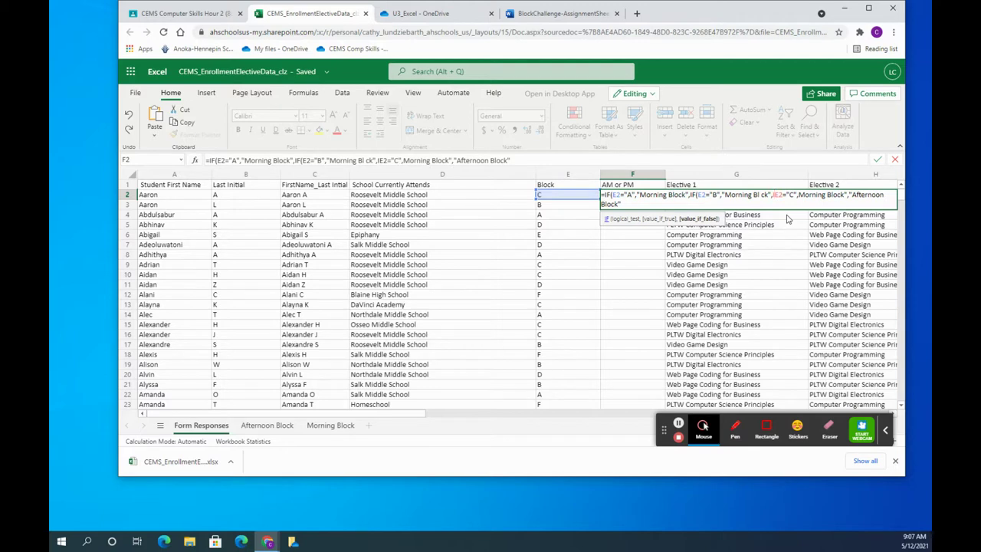
pyautogui.write('F(')
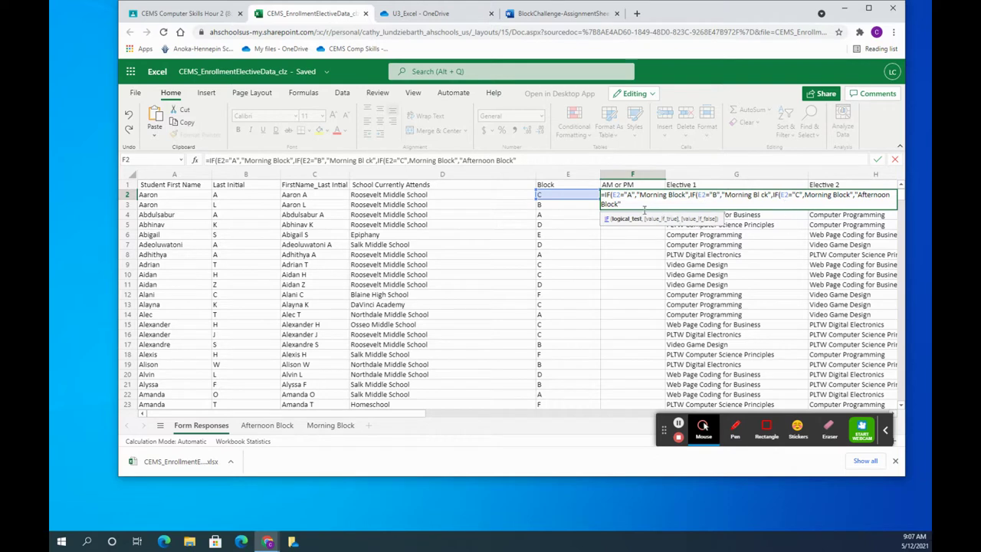
pyautogui.click(636, 206)
pyautogui.write('))')
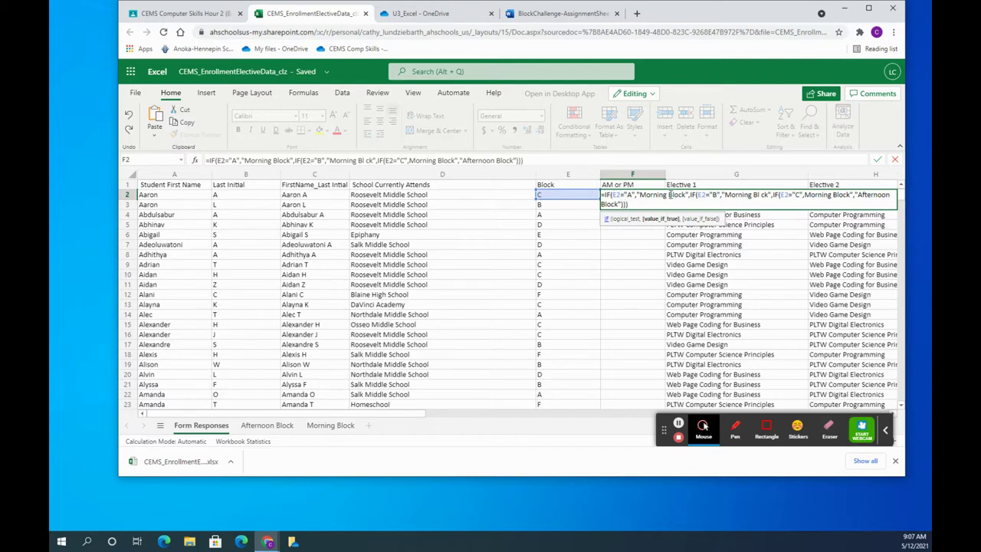
# Try to correct the misspelled "Morning Block" result for block B and enter the F2 formula.
pyautogui.click(758, 194)
pyautogui.press('BackSpace')
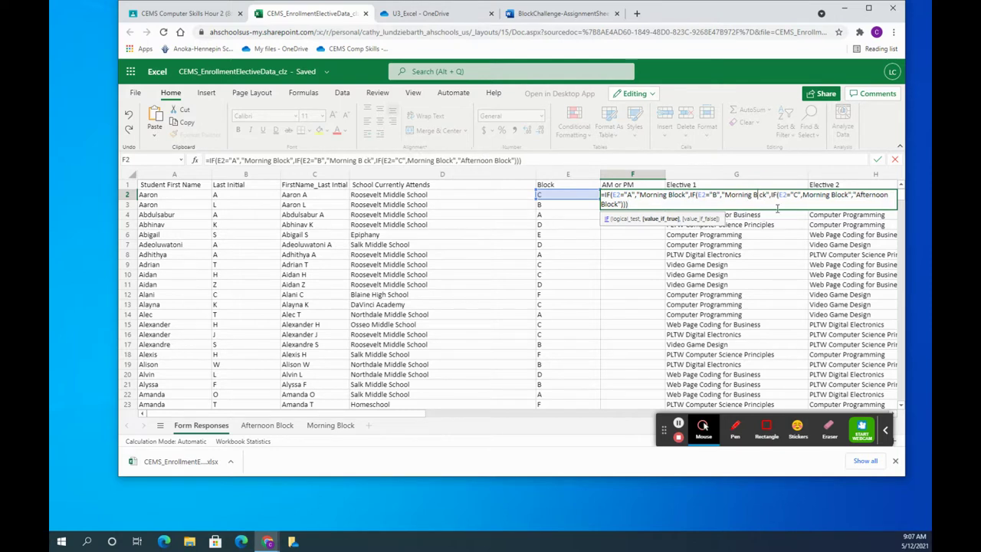
pyautogui.write('o')
pyautogui.press('Delete')
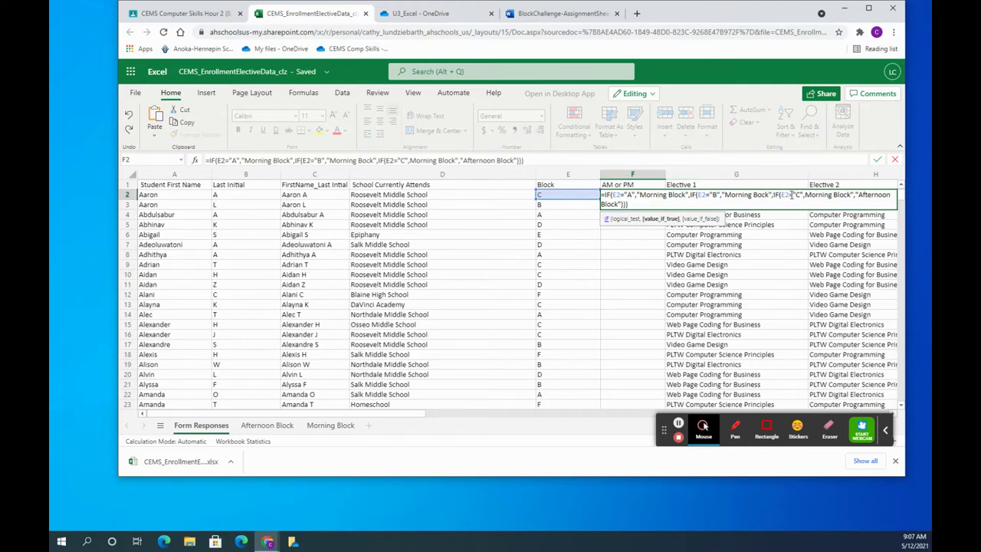
pyautogui.write('l')
pyautogui.press('Return')
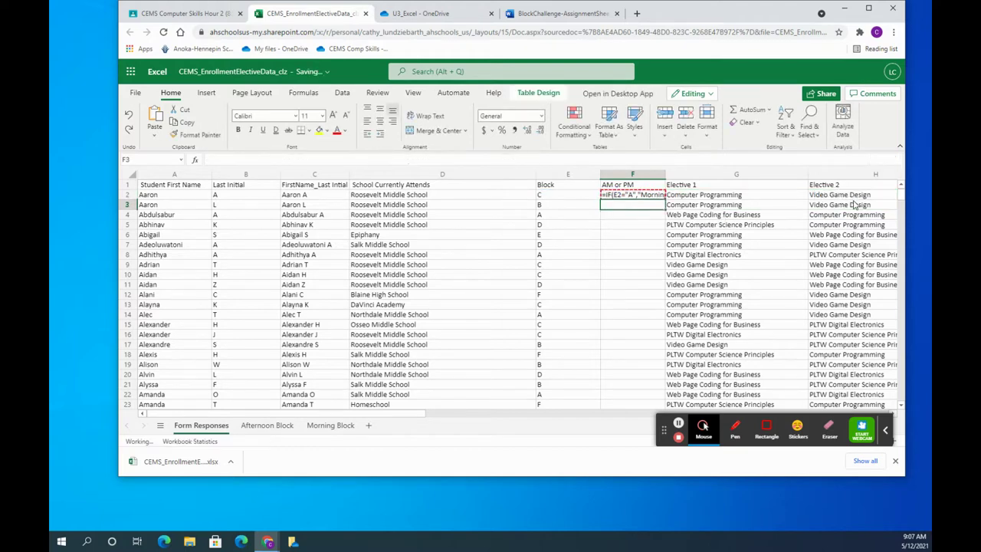
# Erase the whole formula in F2 and restart it with an IF that tests E2="A".
pyautogui.click(629, 197)
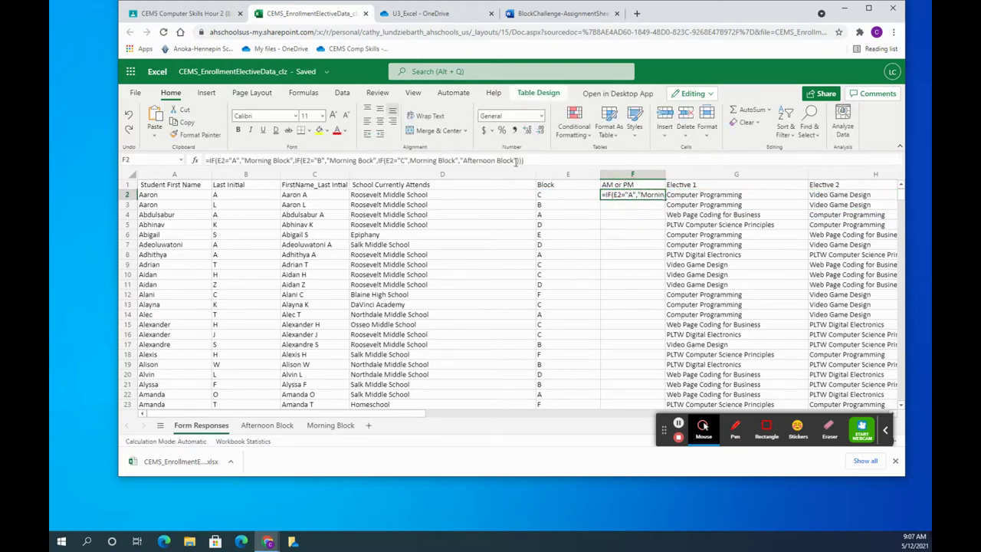
pyautogui.moveTo(523, 160); pyautogui.dragTo(163, 156)
pyautogui.press('Delete')
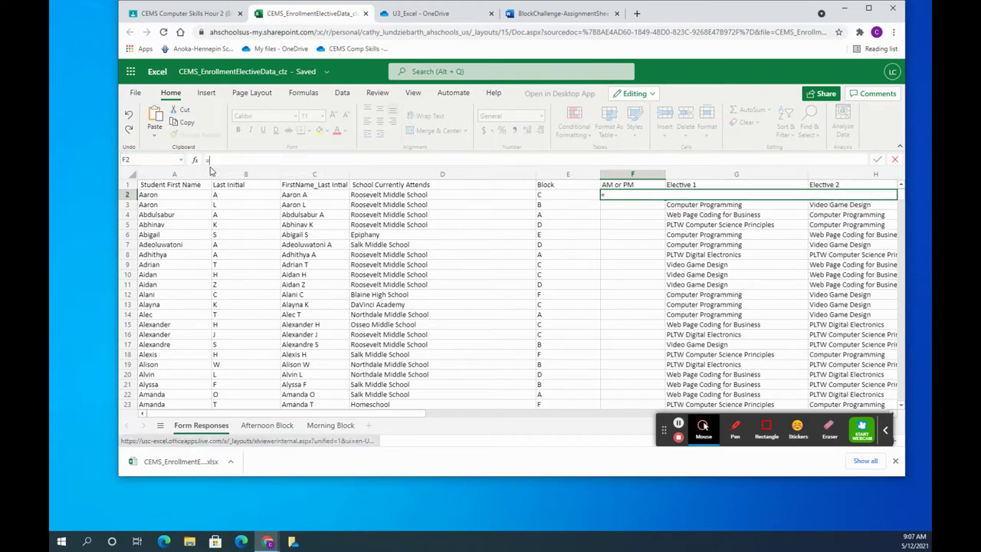
pyautogui.write('=if')
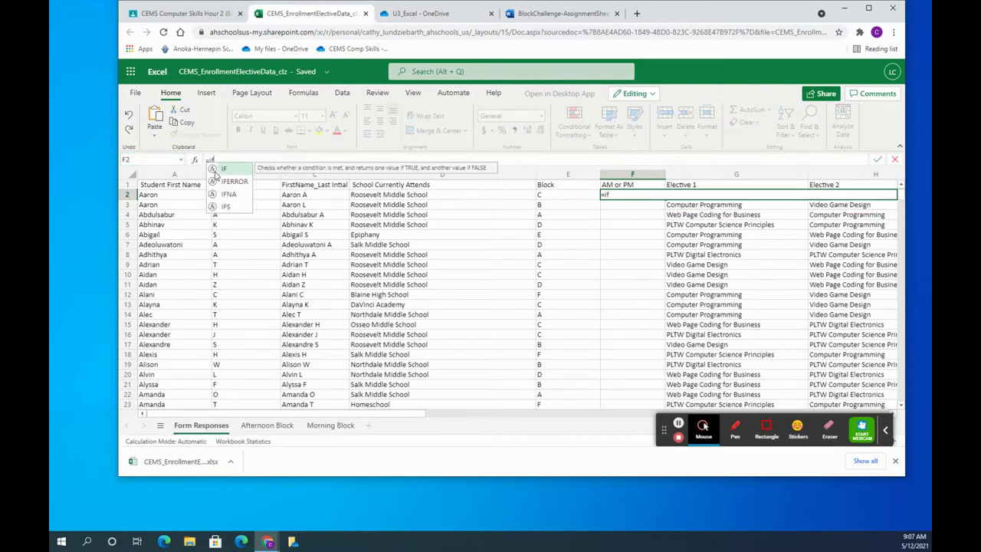
pyautogui.doubleClick(222, 168)
pyautogui.click(558, 195)
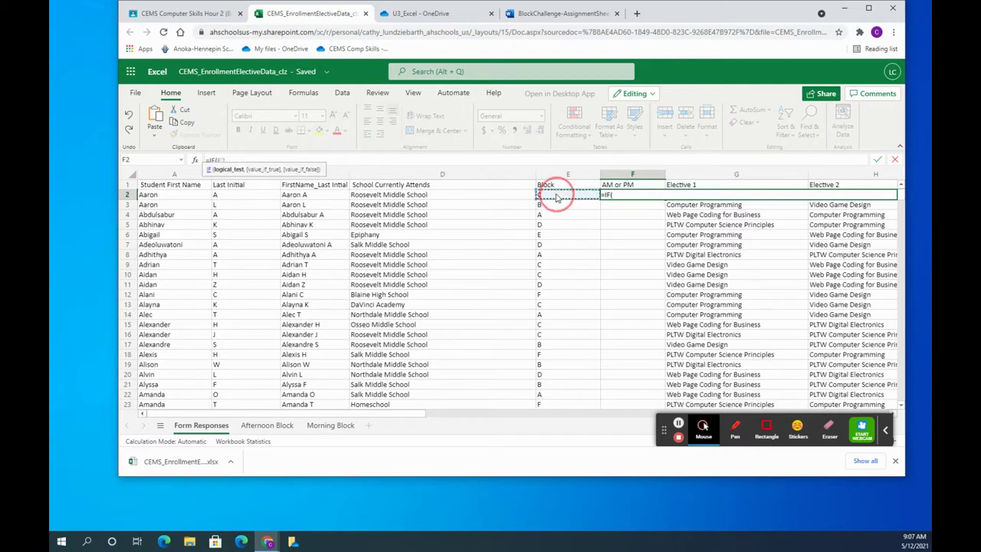
pyautogui.write('=')
pyautogui.write('"A')
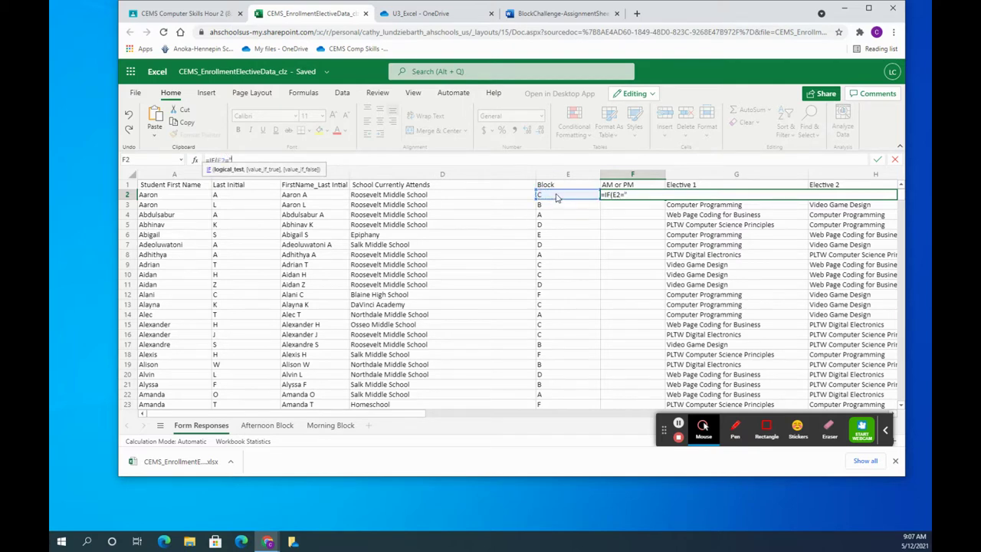
# Give "Morning Block" as the result when E2 is A in the F2 formula.
pyautogui.write('", "Morning')
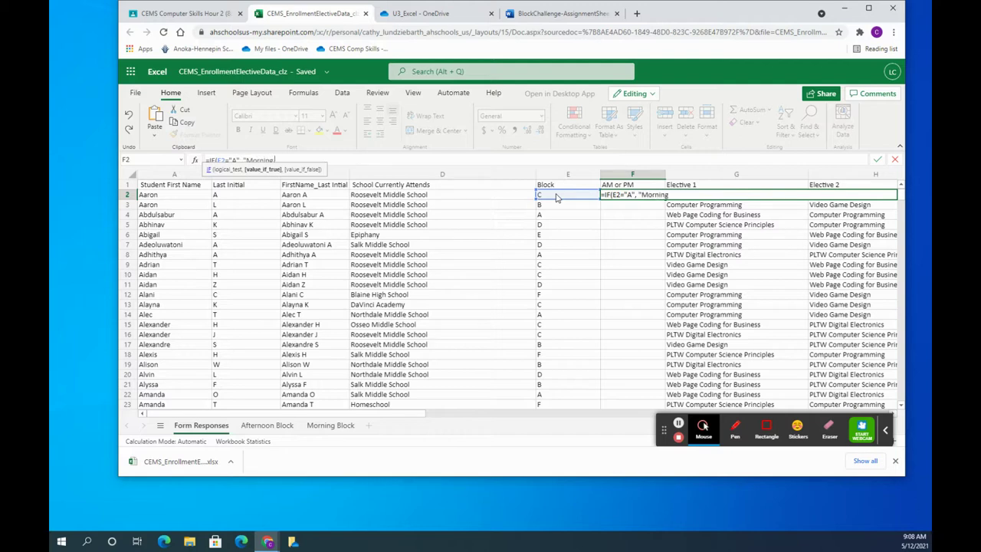
pyautogui.write(' Blc')
pyautogui.press('BackSpace')
pyautogui.press('BackSpace')
pyautogui.press('BackSpace')
pyautogui.write('ock')
pyautogui.write('", ')
# Nest a second IF in the F2 formula that tests E2="C" and returns "Morning Block".
pyautogui.write('"')
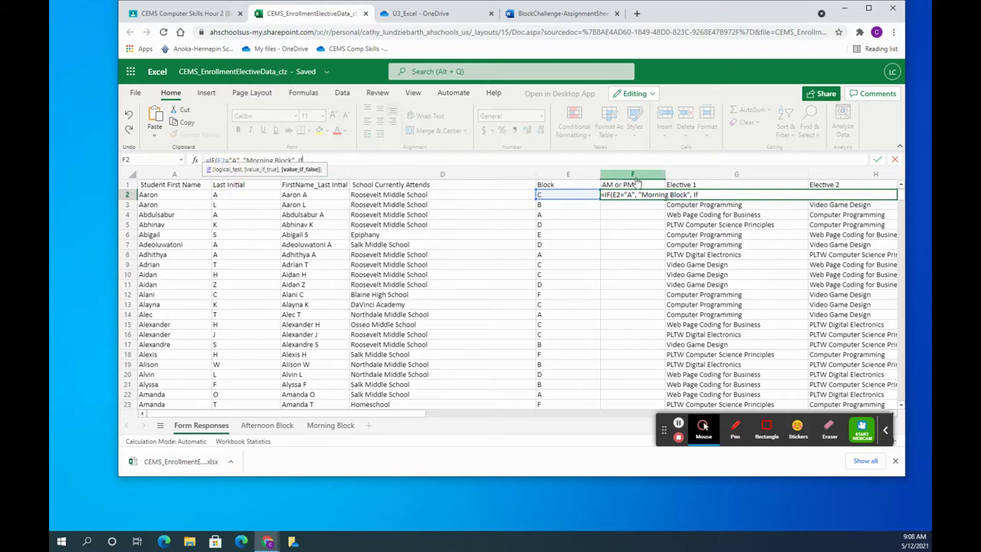
pyautogui.click(714, 192)
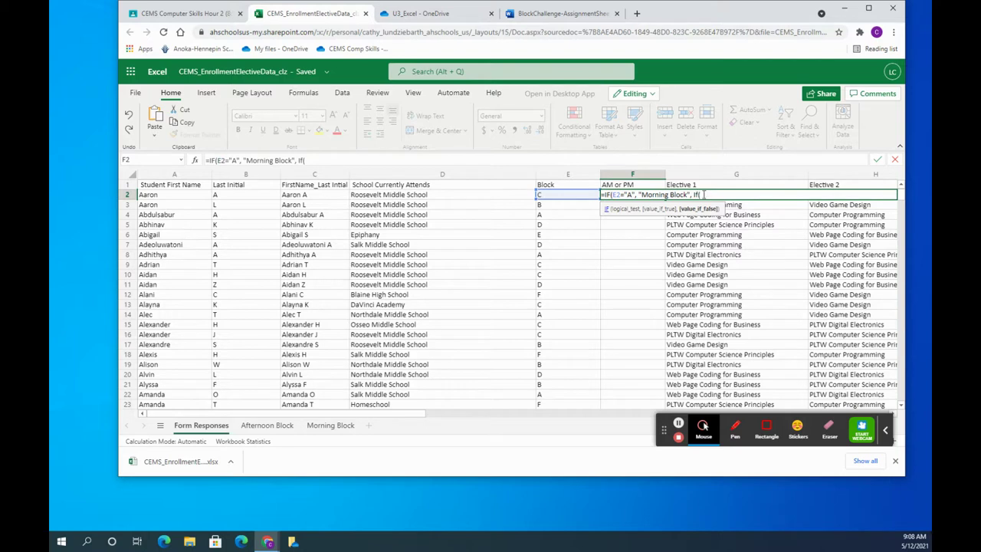
pyautogui.click(564, 195)
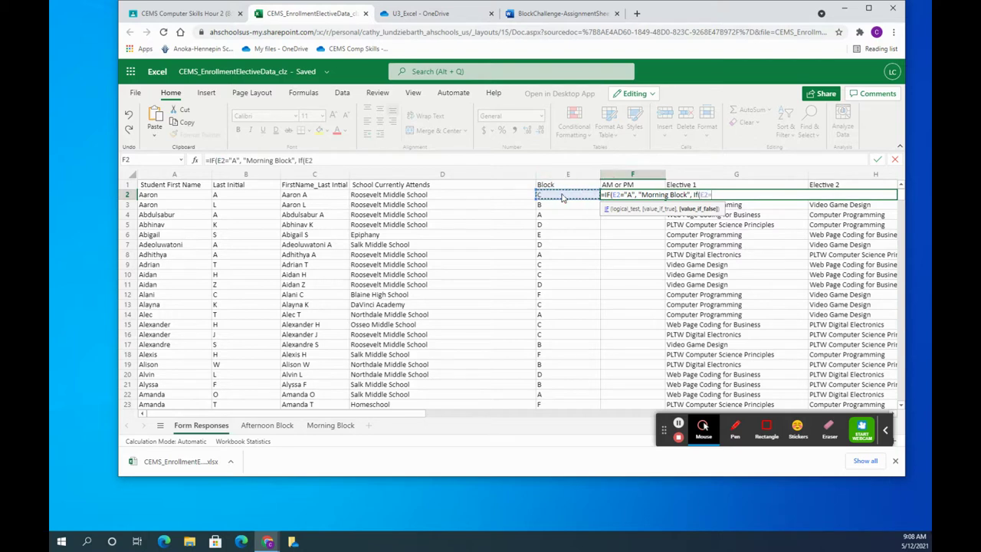
pyautogui.write('="C"')
pyautogui.write(',"Morn')
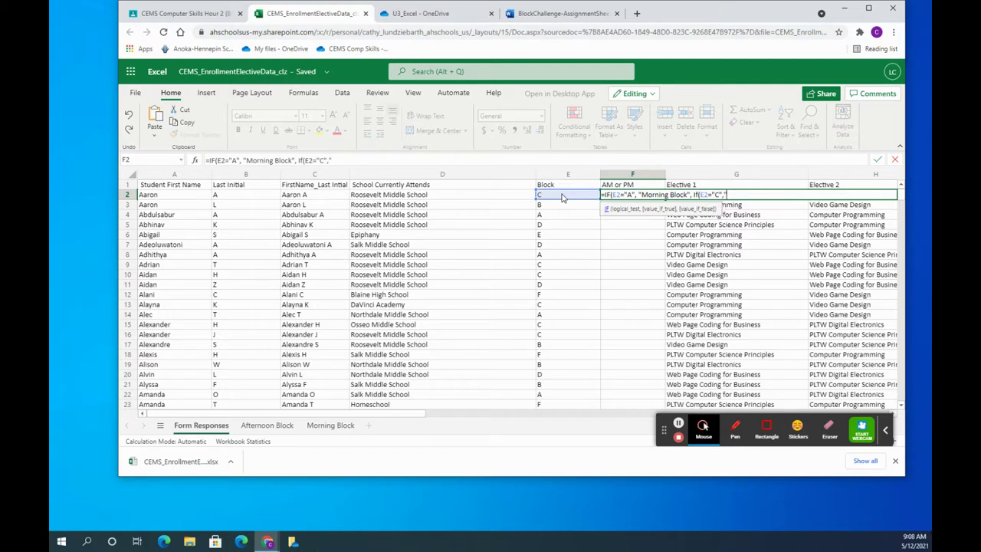
pyautogui.write('ing Block"')
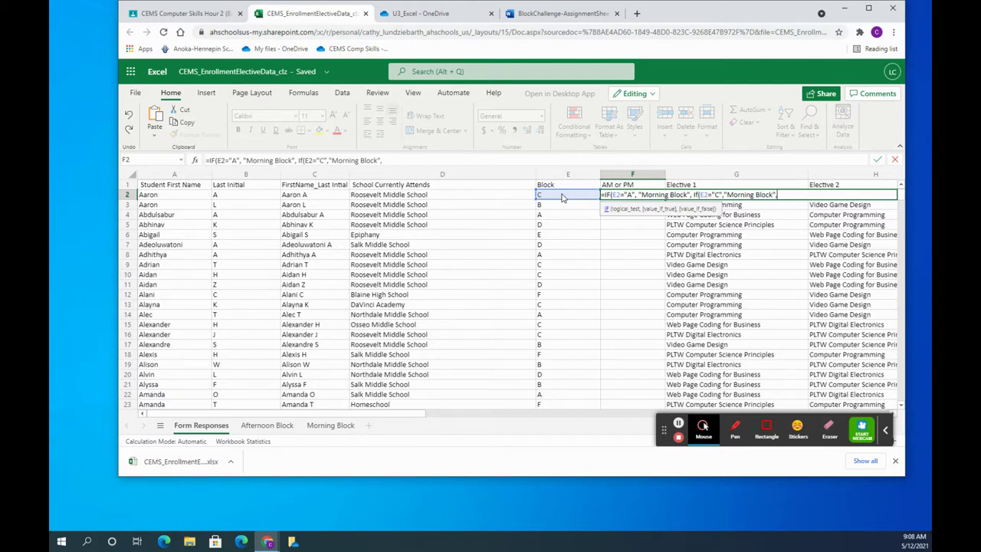
# Nest a third IF with the test ="B" returning "Morning Block", otherwise "Afternoon Block", and enter the formula with three closing parentheses.
pyautogui.write(',i')
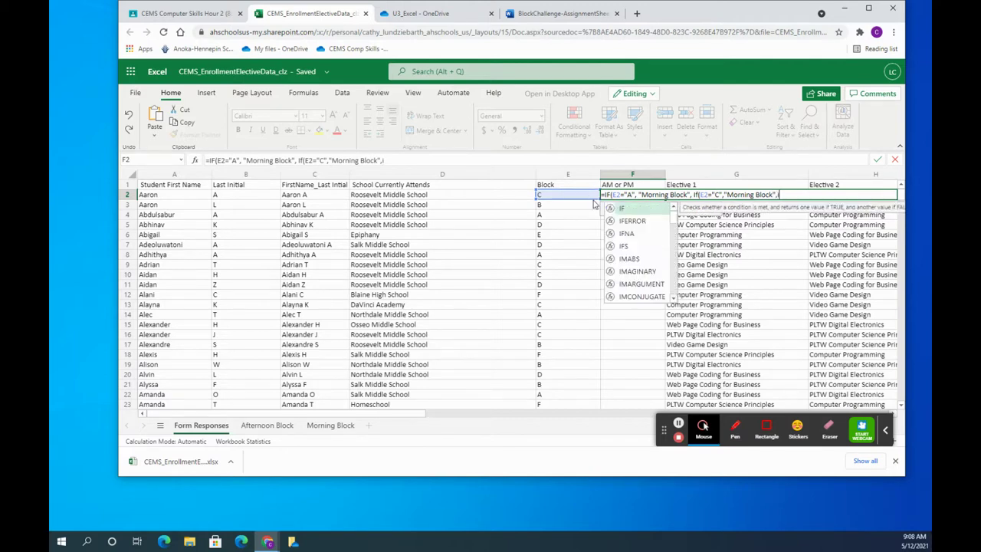
pyautogui.doubleClick(624, 211)
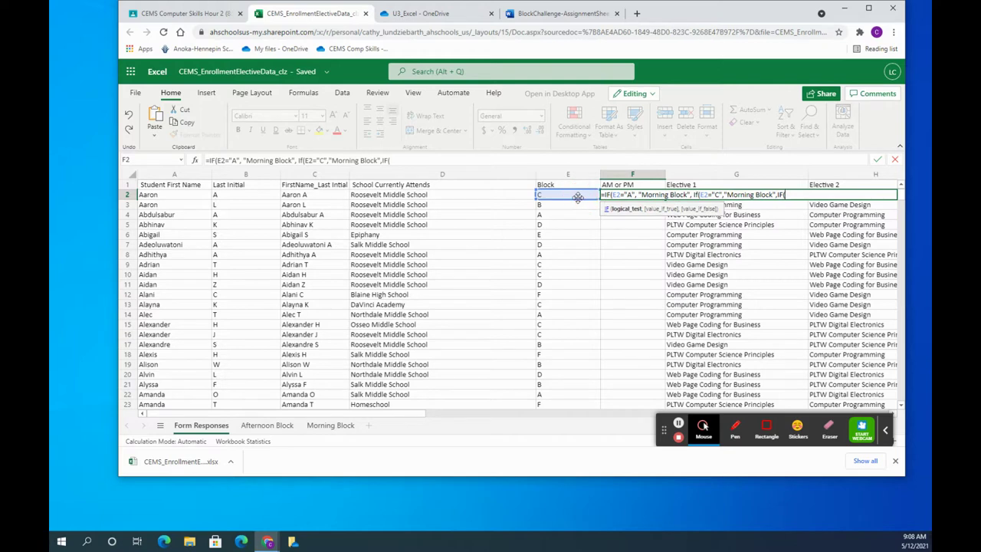
pyautogui.write('="B",')
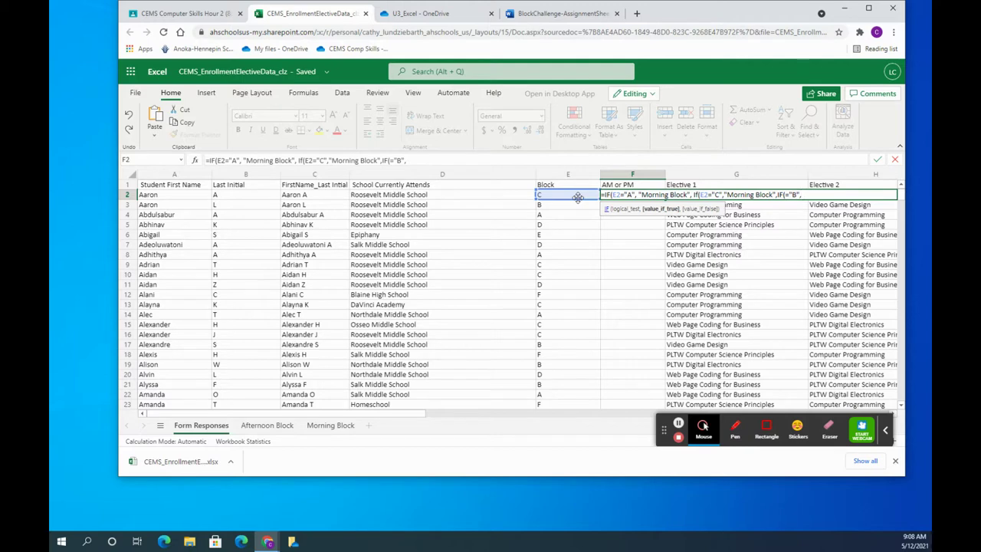
pyautogui.write('"Morning Block",')
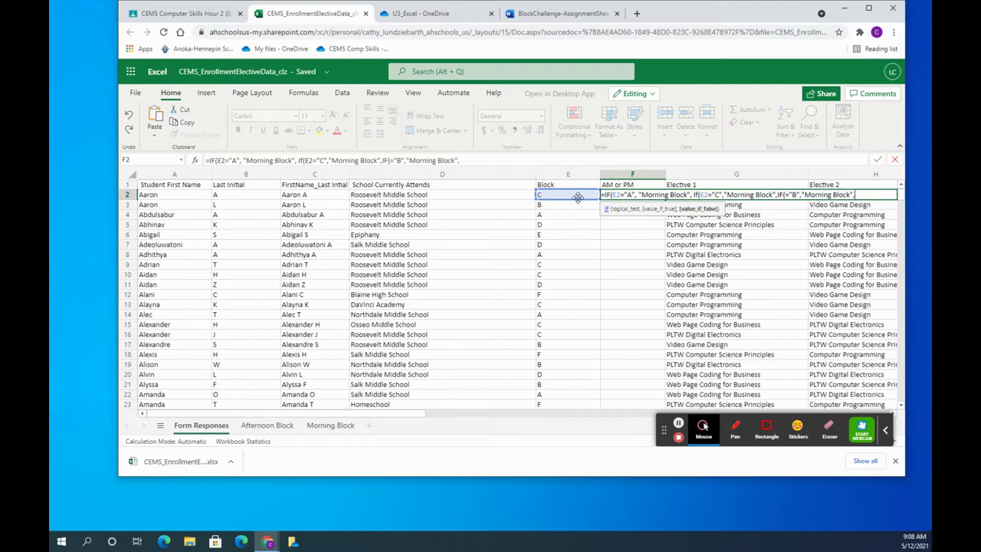
pyautogui.write('"Afternoon Block"')
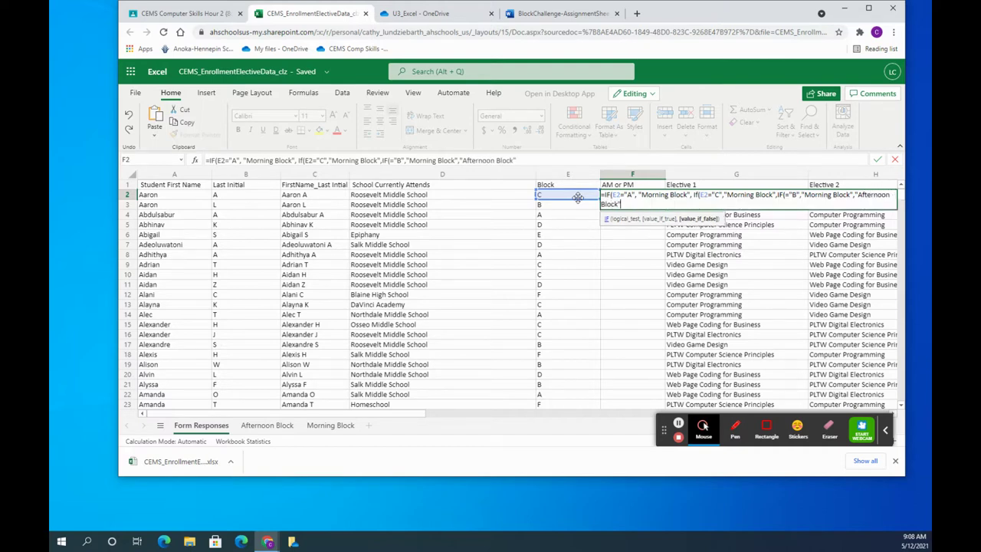
pyautogui.write(')))')
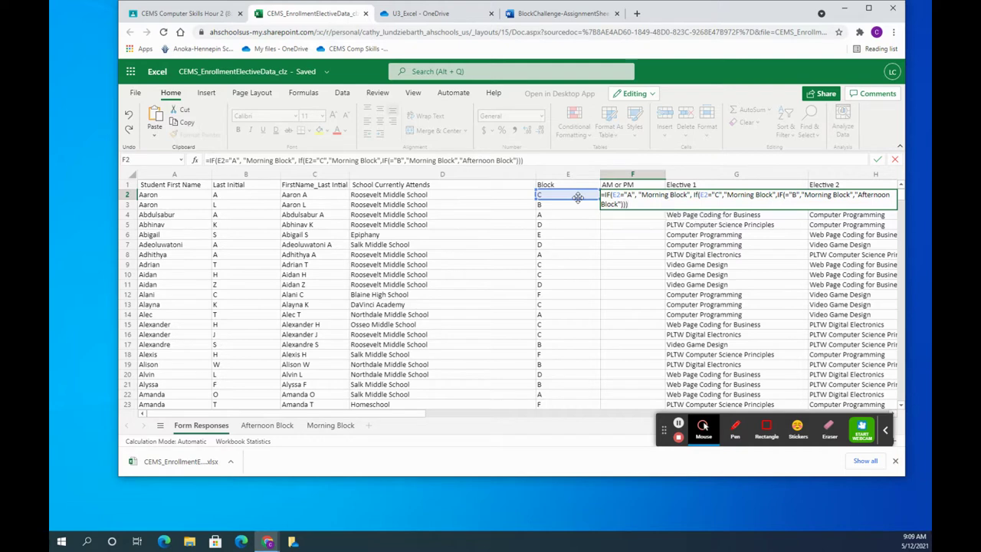
pyautogui.press('Return')
# Clear the nested IF formula from F2 so the cell is empty.
pyautogui.click(633, 184)
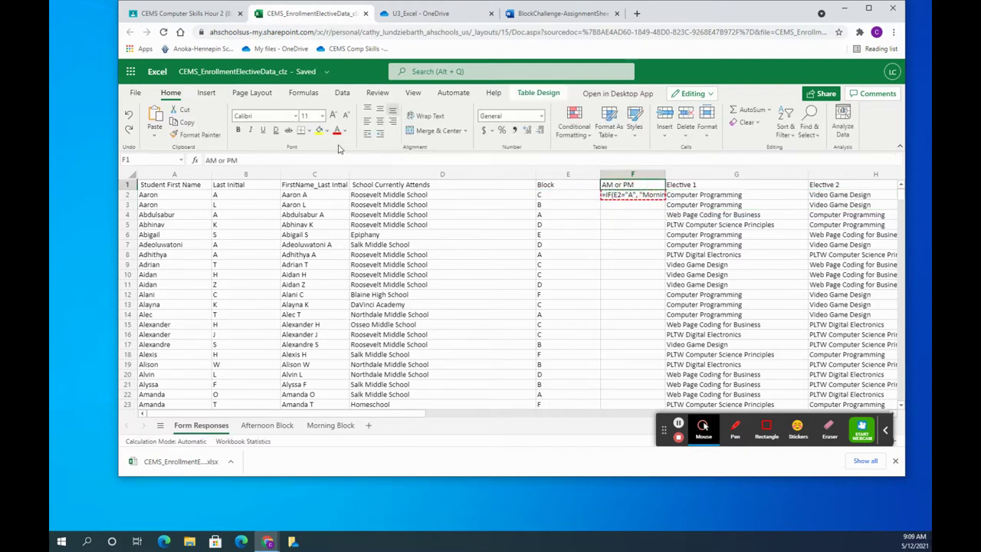
pyautogui.click(630, 224)
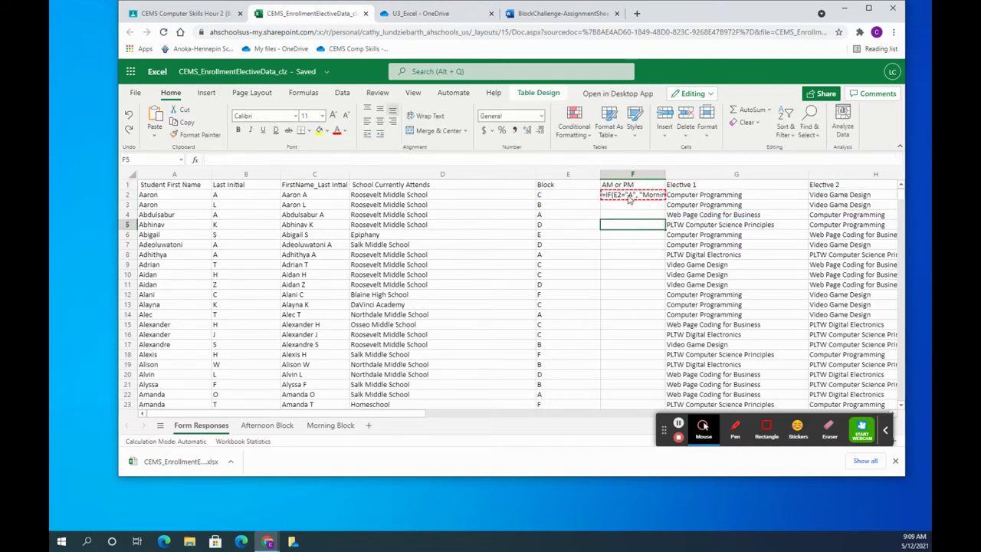
pyautogui.click(629, 197)
pyautogui.moveTo(556, 162); pyautogui.dragTo(197, 160)
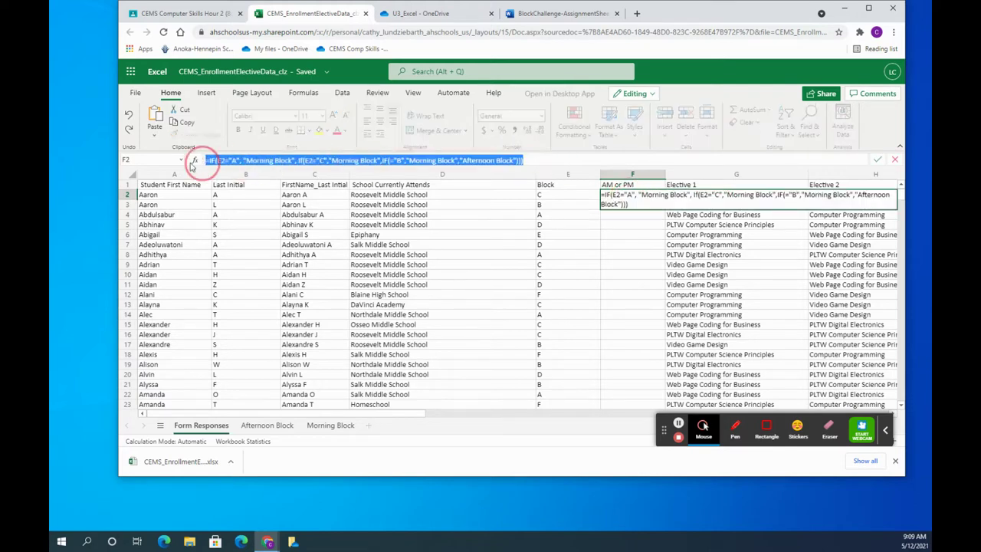
pyautogui.press('BackSpace')
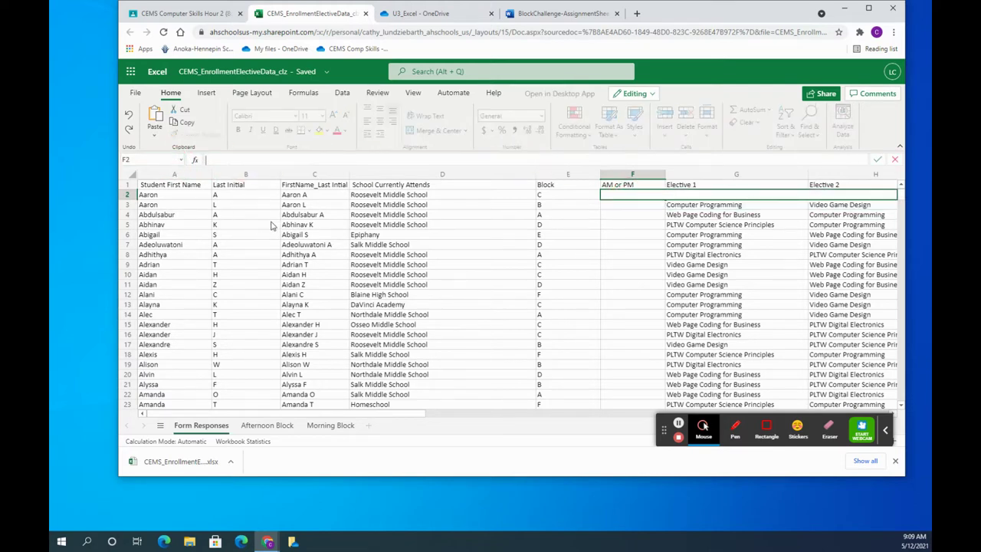
pyautogui.click(574, 257)
pyautogui.click(633, 198)
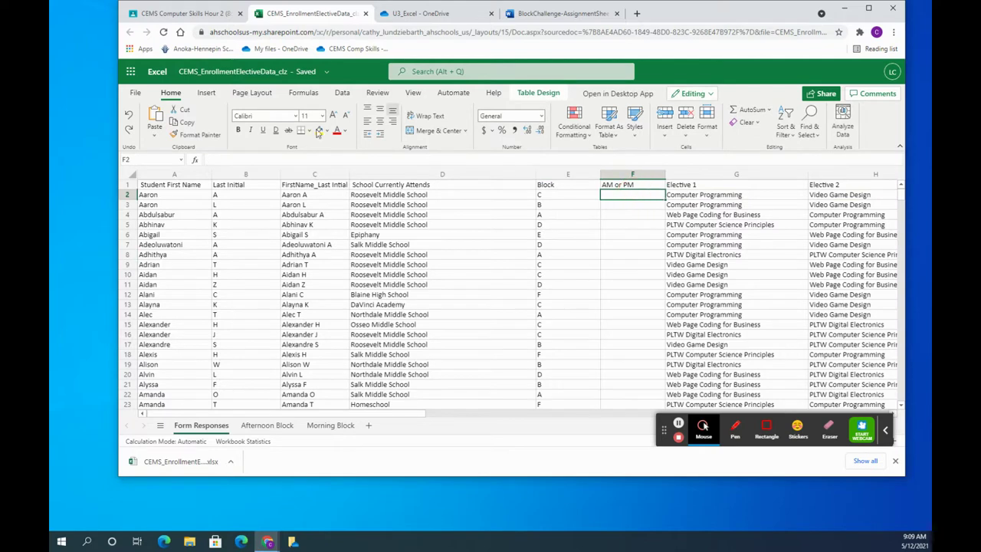
# Start an IF formula in F2 that tests E2="A" and returns "Morning Block" when true.
pyautogui.click(247, 159)
pyautogui.write('=if')
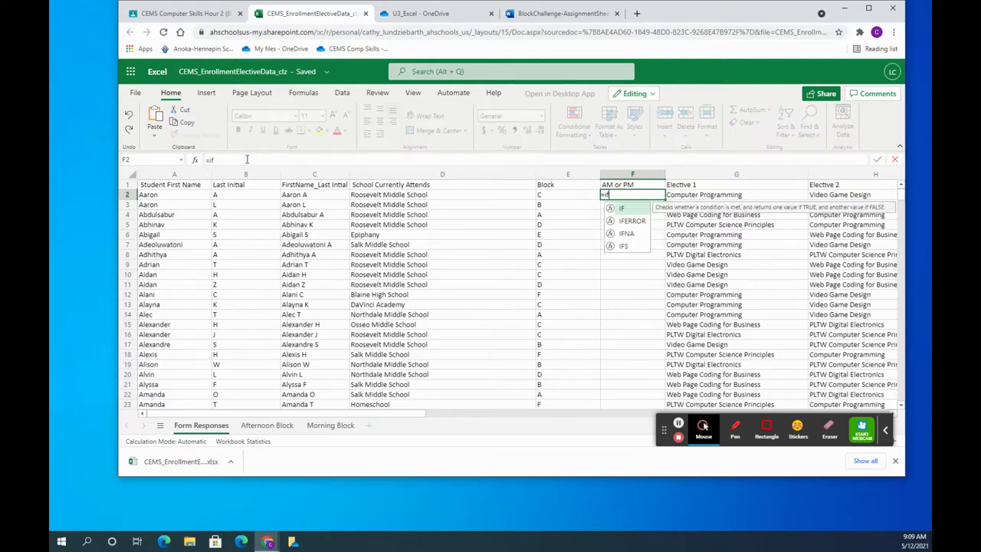
pyautogui.doubleClick(623, 209)
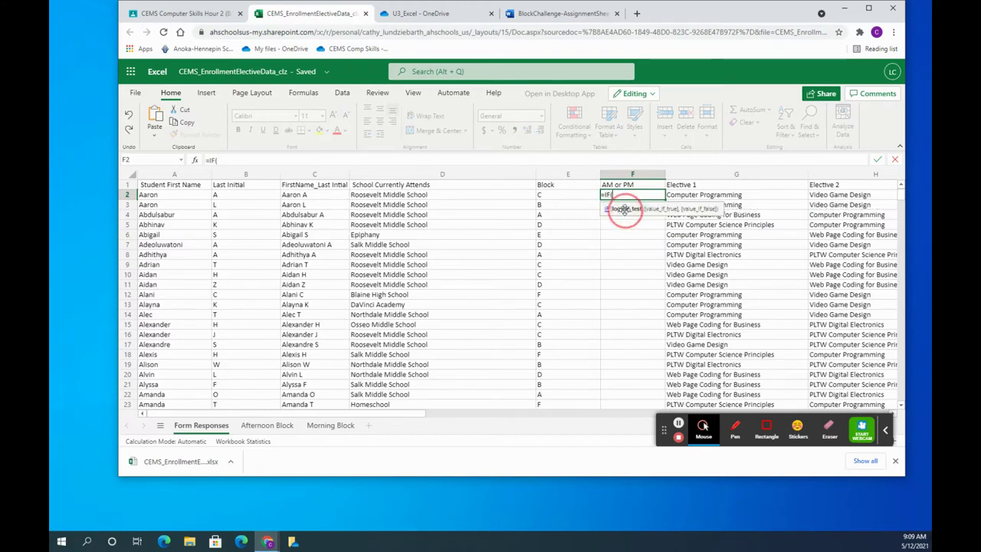
pyautogui.click(547, 196)
pyautogui.write('=')
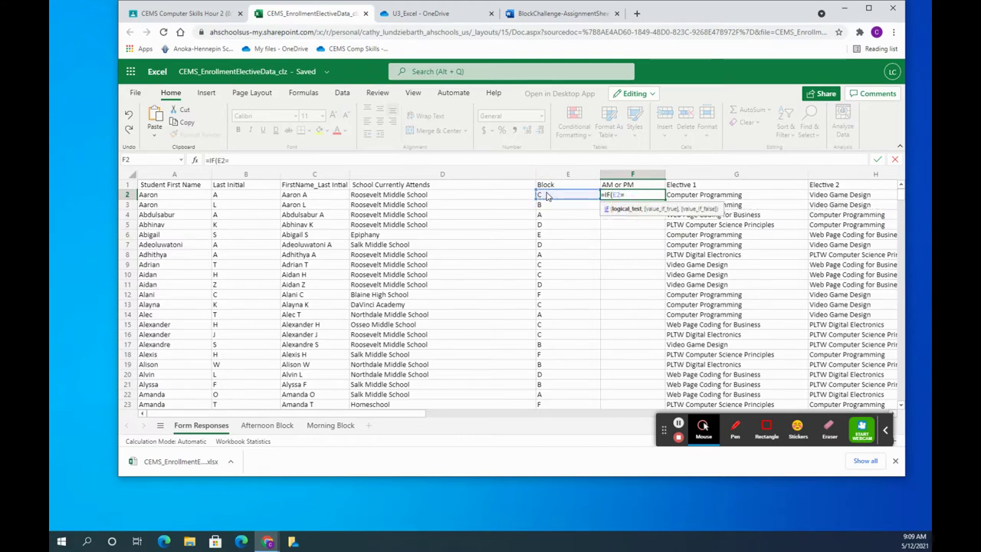
pyautogui.write('"A",')
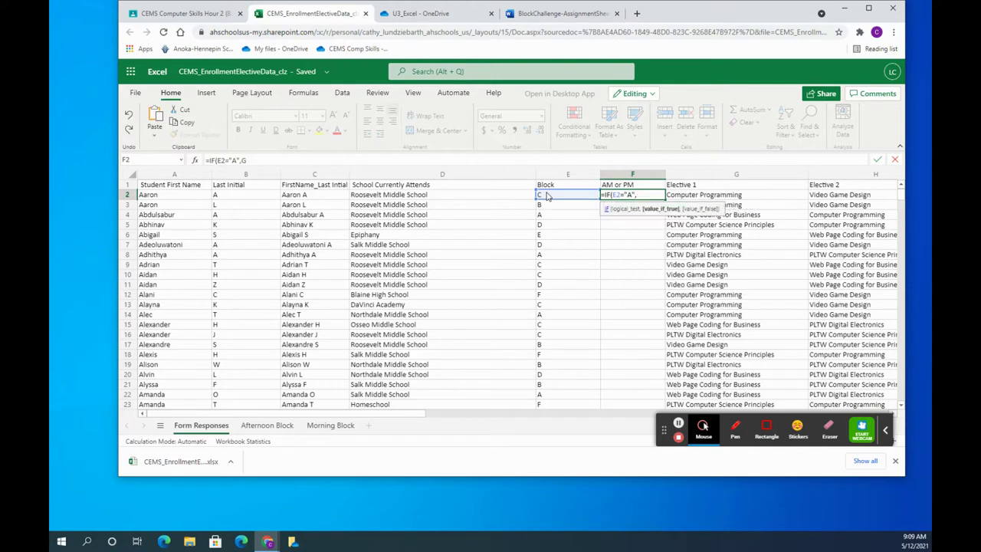
pyautogui.write('"Morning Block')
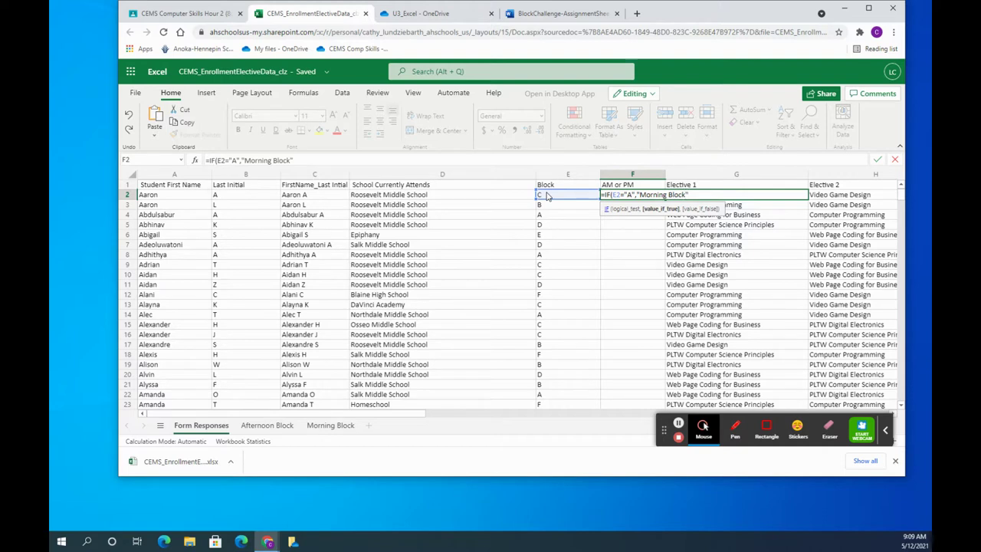
# Nest a second IF in the F2 formula that tests E2="B" and returns "Morning Block".
pyautogui.write('",I')
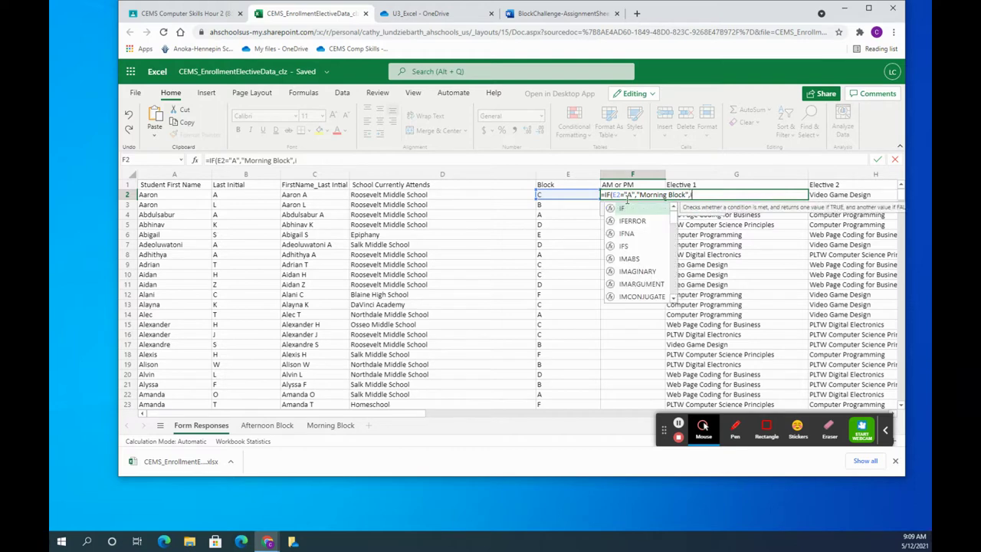
pyautogui.doubleClick(644, 209)
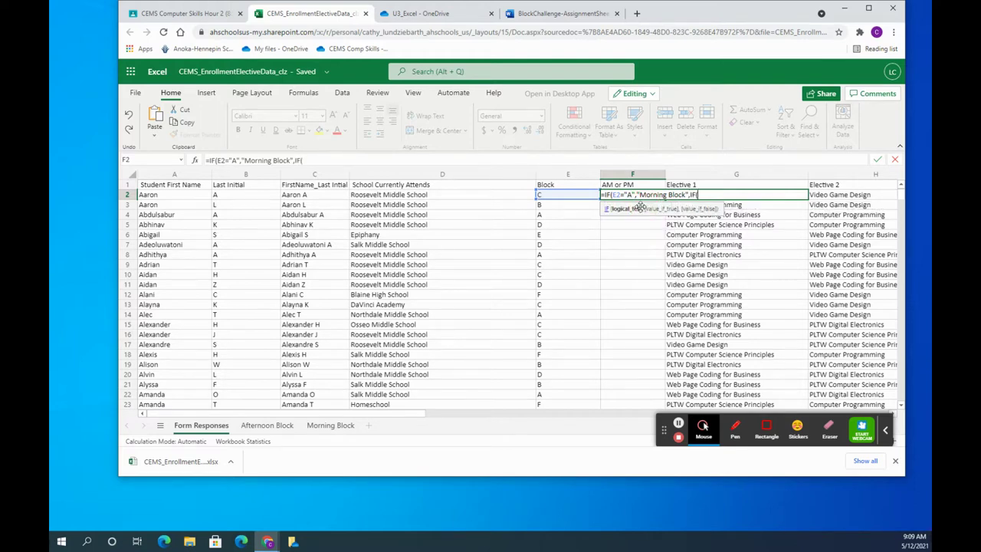
pyautogui.click(564, 197)
pyautogui.write('="')
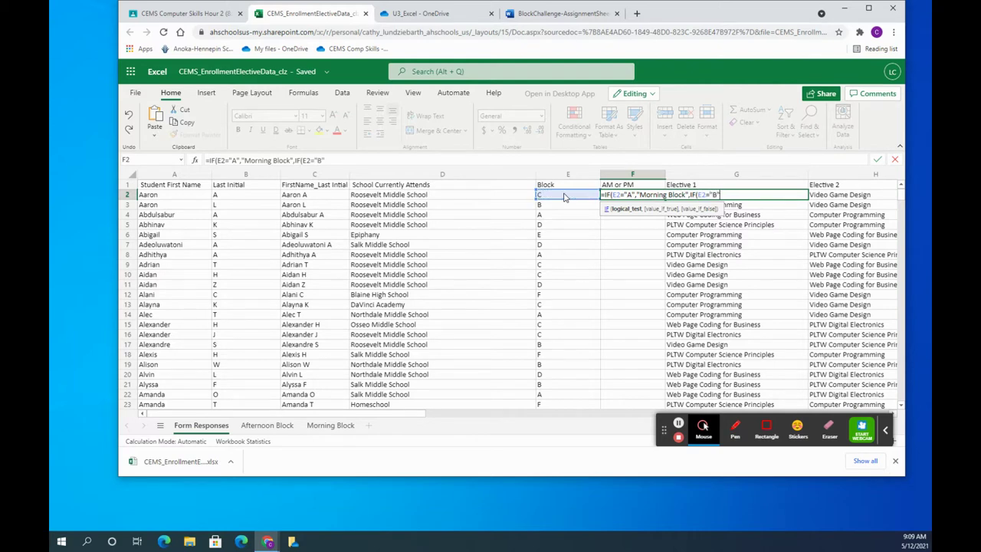
pyautogui.write('B",')
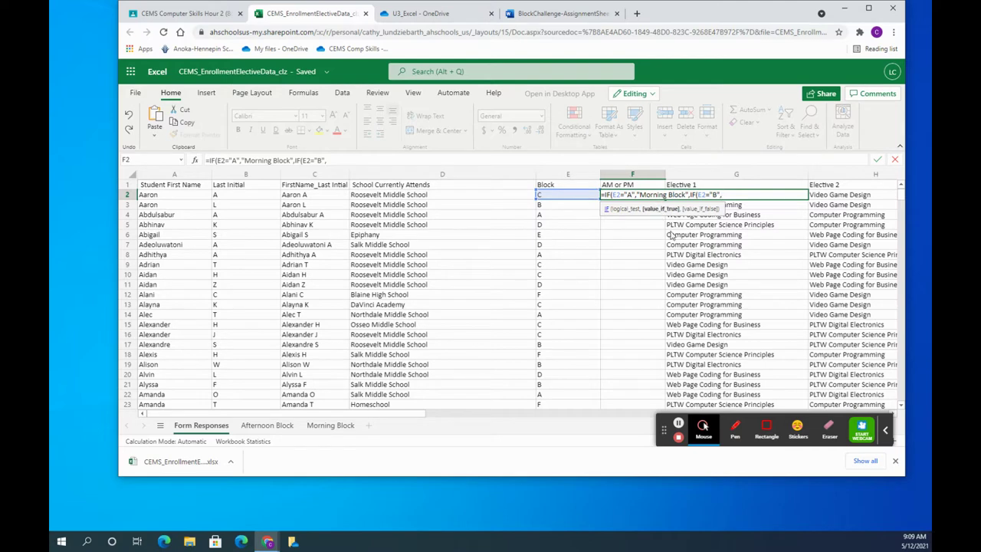
pyautogui.write('"Morning Blo')
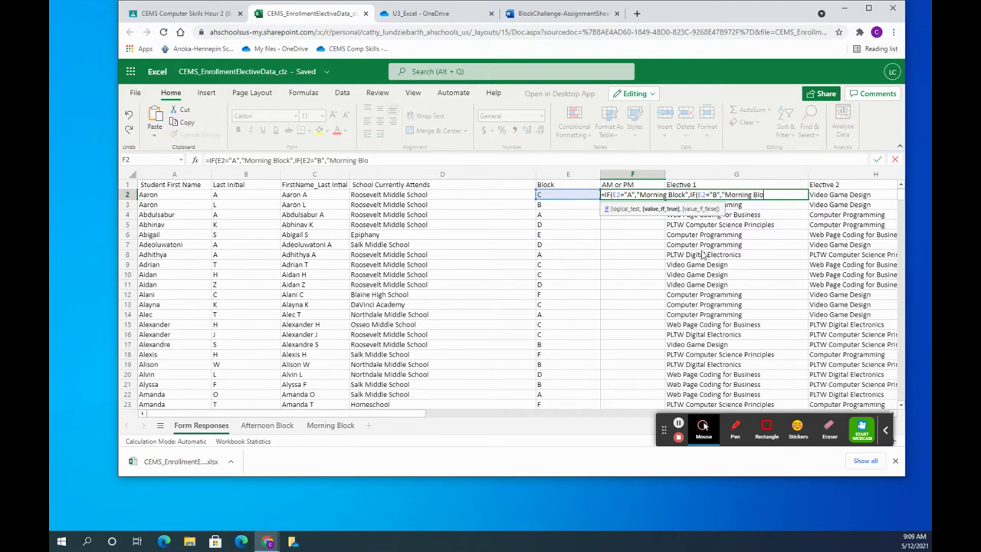
pyautogui.write('ck",')
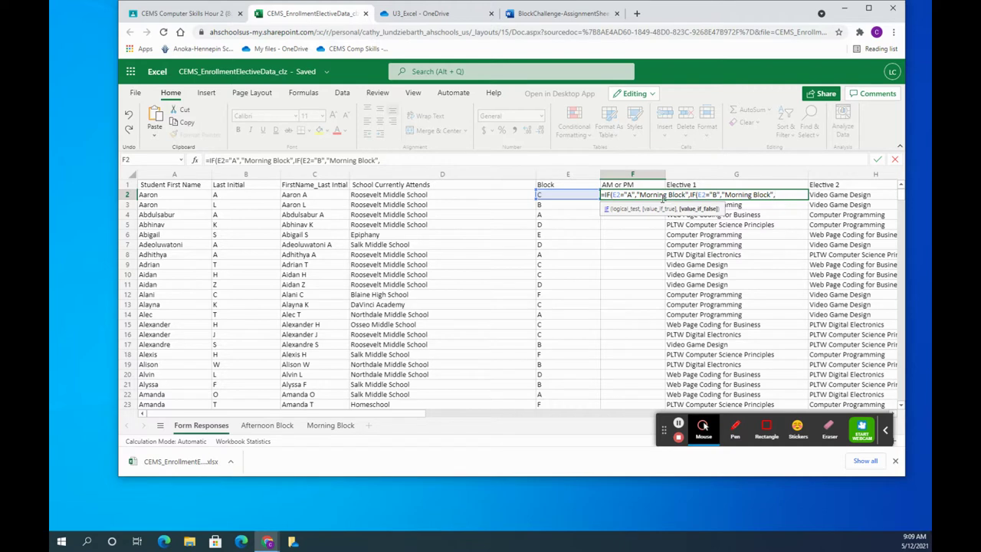
# Nest a third IF in the F2 formula that tests E2="C" and returns "Morning Block".
pyautogui.write('i')
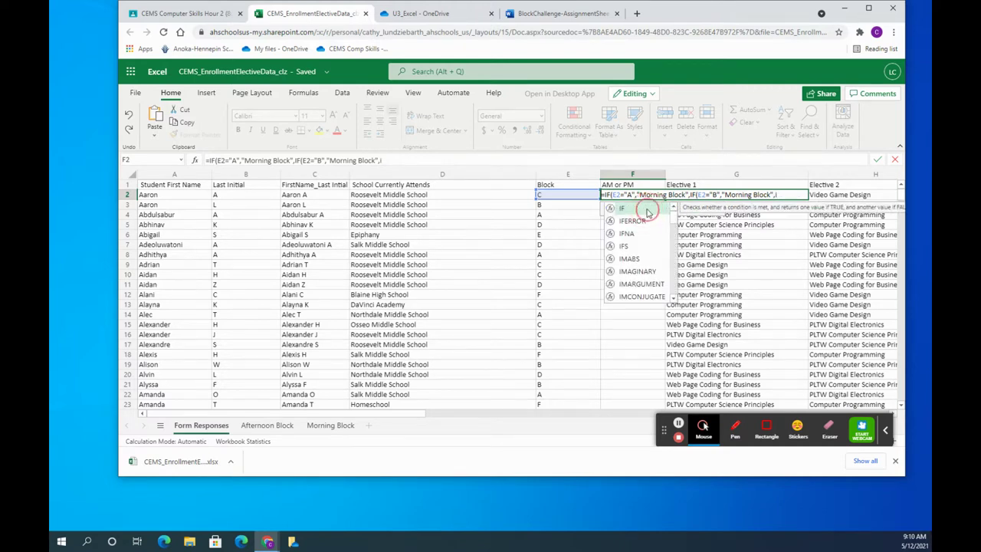
pyautogui.doubleClick(647, 209)
pyautogui.click(567, 198)
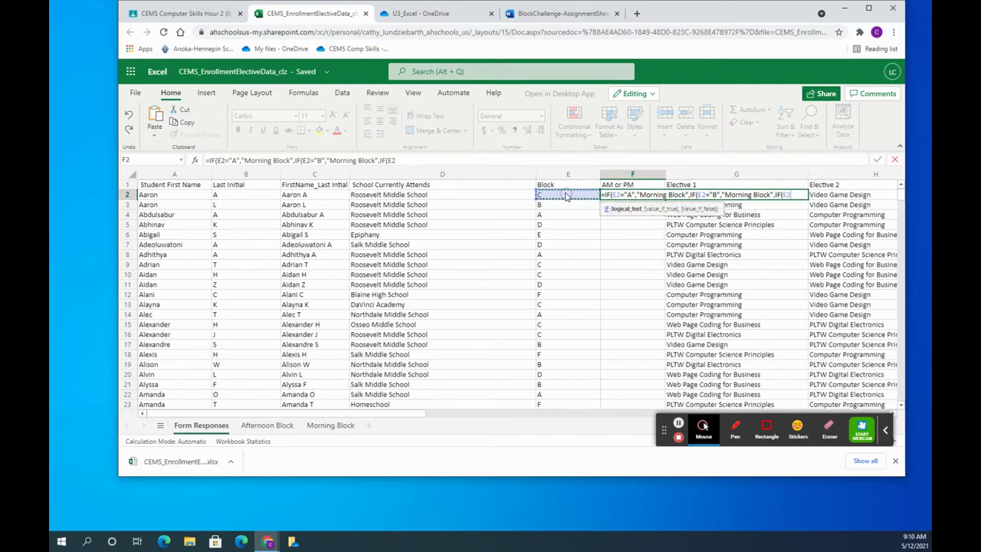
pyautogui.write('="C",')
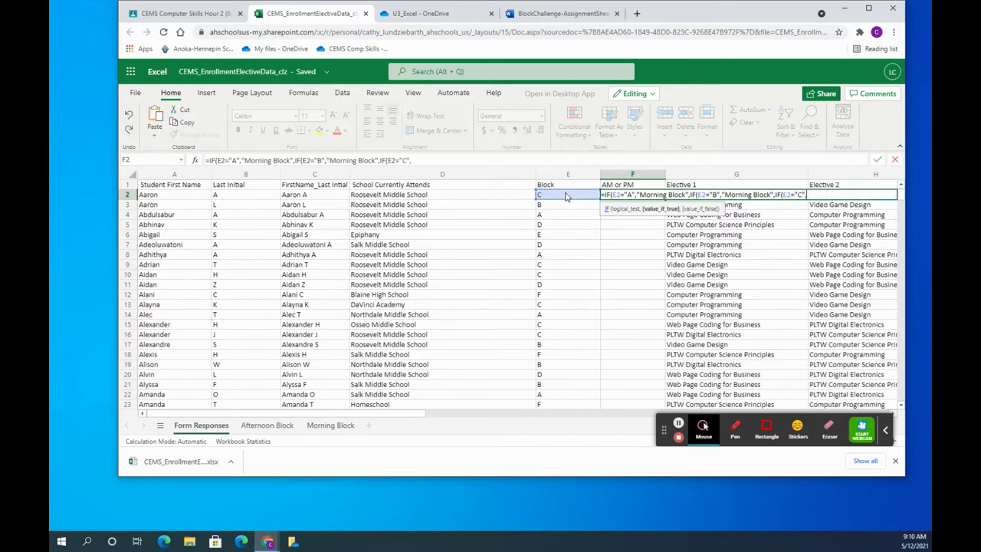
pyautogui.write('"Morning BLock"')
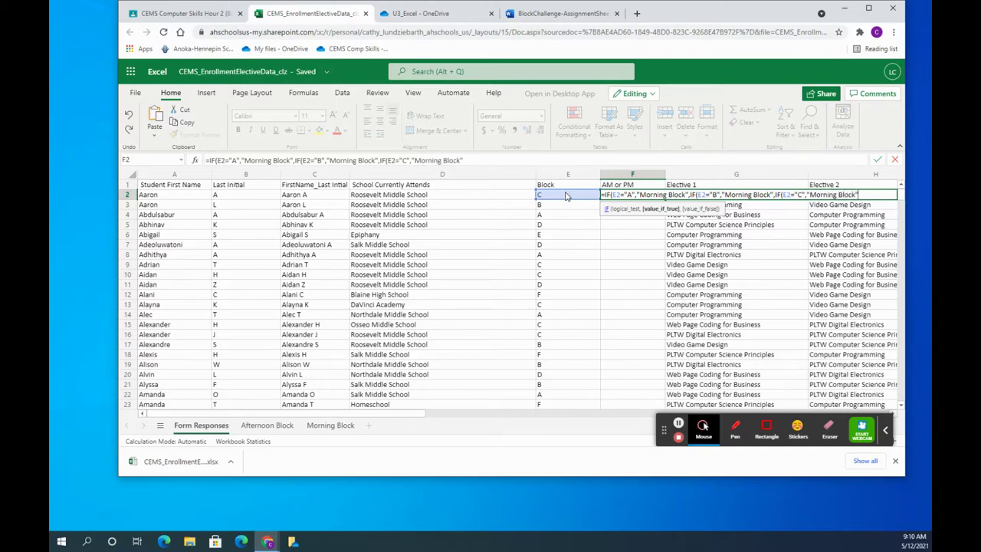
# Set "Afternoon Block" as the final false result and enter the F2 formula with three closing parentheses.
pyautogui.write(',After')
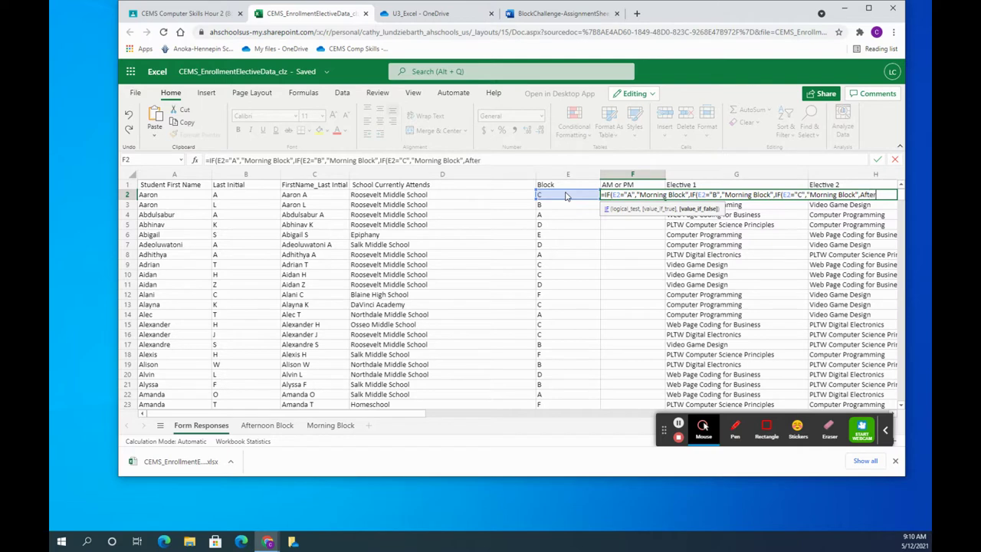
pyautogui.press('BackSpace')
pyautogui.press('BackSpace')
pyautogui.press('BackSpace')
pyautogui.press('BackSpace')
pyautogui.press('BackSpace')
pyautogui.write('"Afternoon B')
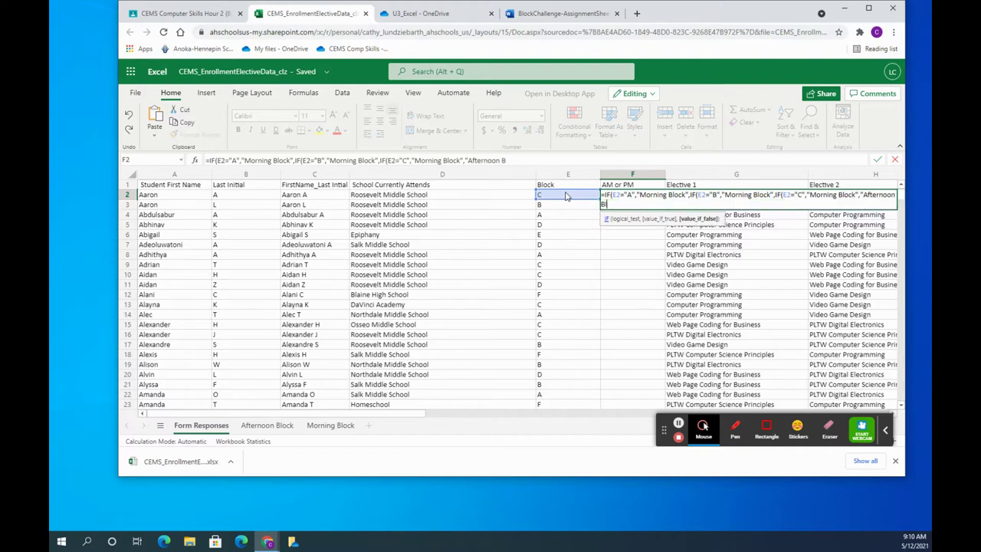
pyautogui.write('lock")))')
pyautogui.press('Return')
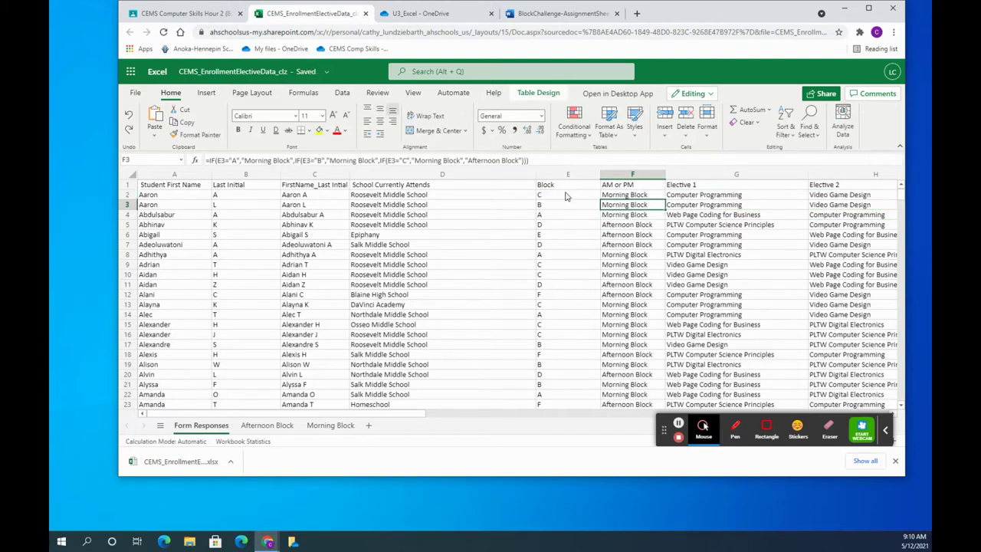
# Show the sheet's formulas instead of their results and collapse the Block column E.
pyautogui.click(628, 194)
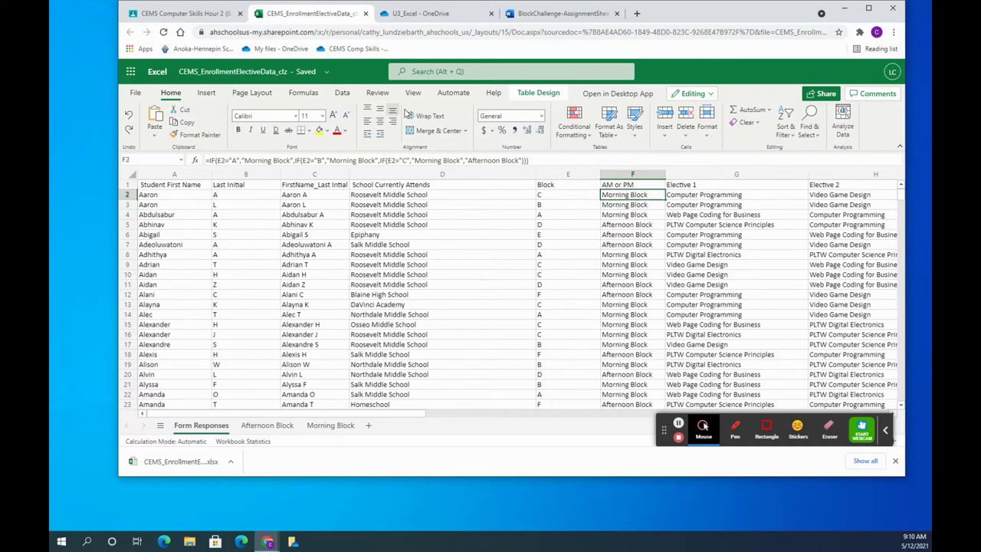
pyautogui.click(303, 92)
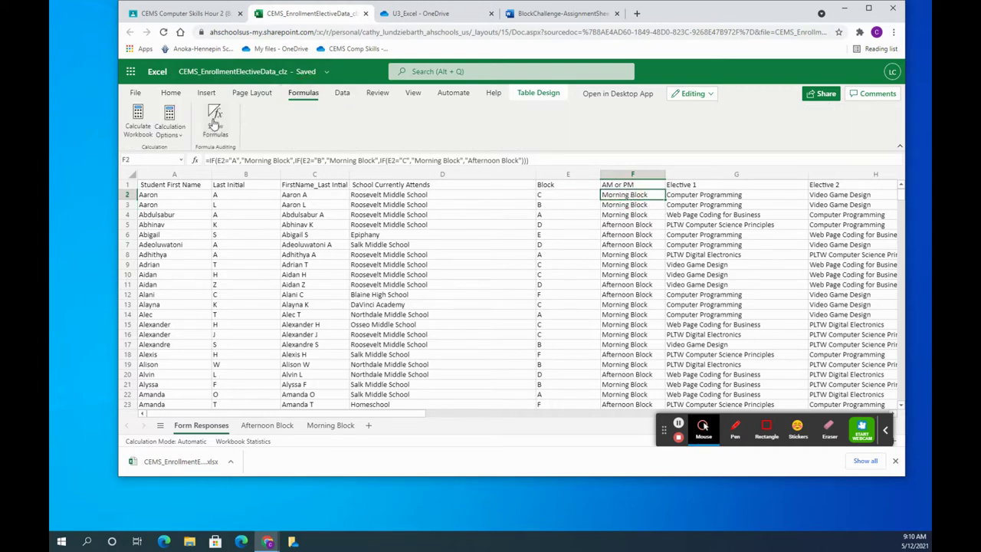
pyautogui.click(216, 123)
pyautogui.moveTo(601, 175); pyautogui.dragTo(379, 178)
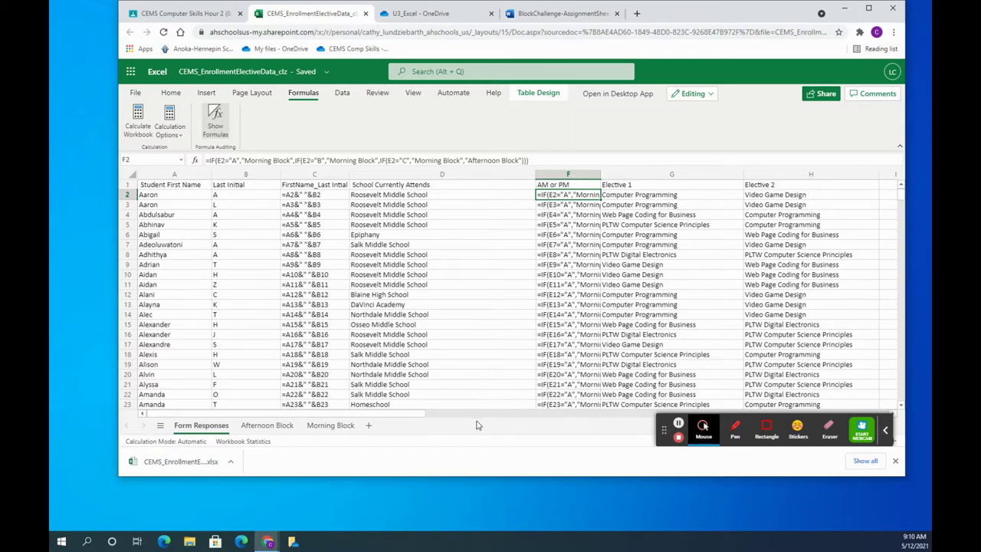
pyautogui.scroll(-1, 652, 307)
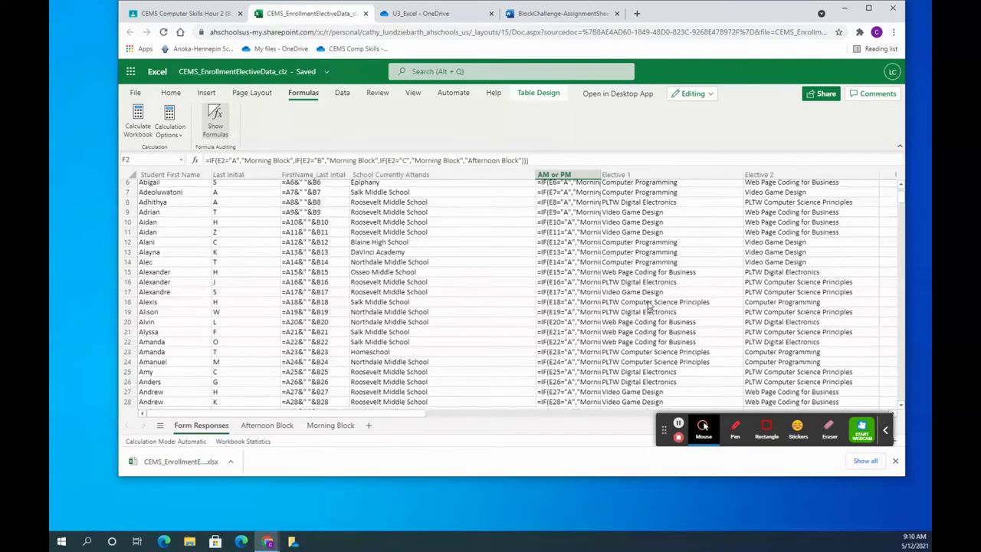
pyautogui.scroll(1, 651, 307)
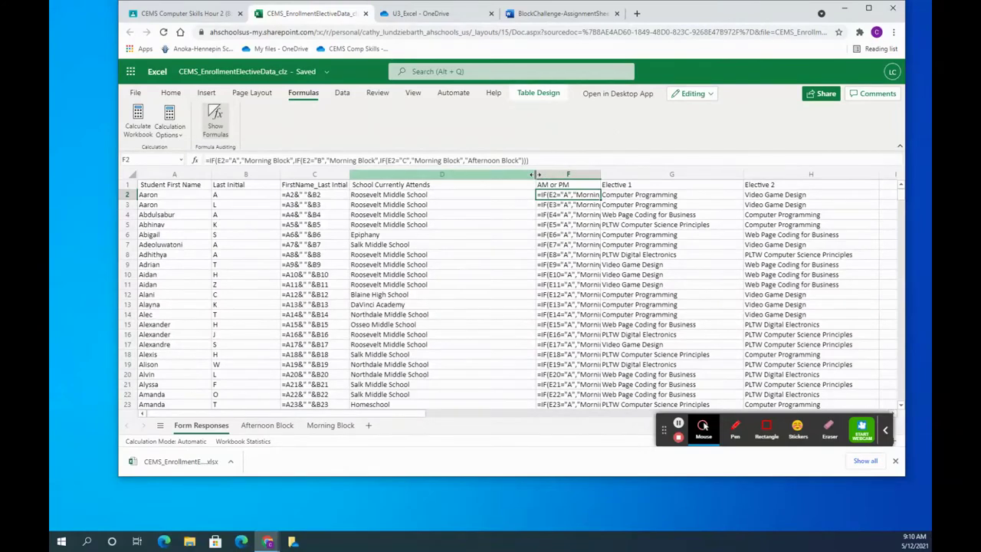
# Narrow the School Currently Attends column and widen the AM or PM column to read the nested IF formulas.
pyautogui.moveTo(535, 175); pyautogui.dragTo(421, 174)
pyautogui.moveTo(627, 176); pyautogui.dragTo(761, 182)
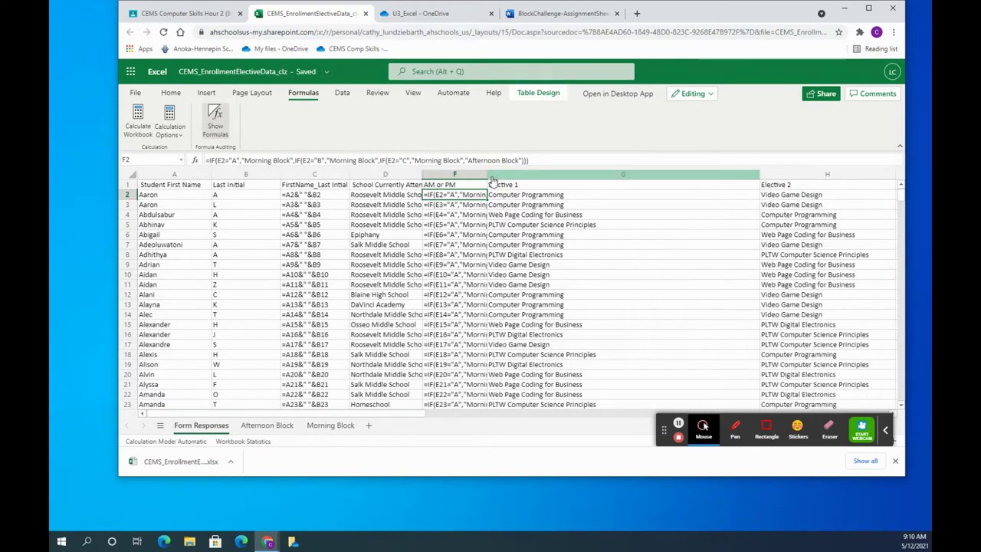
pyautogui.moveTo(487, 175); pyautogui.dragTo(738, 175)
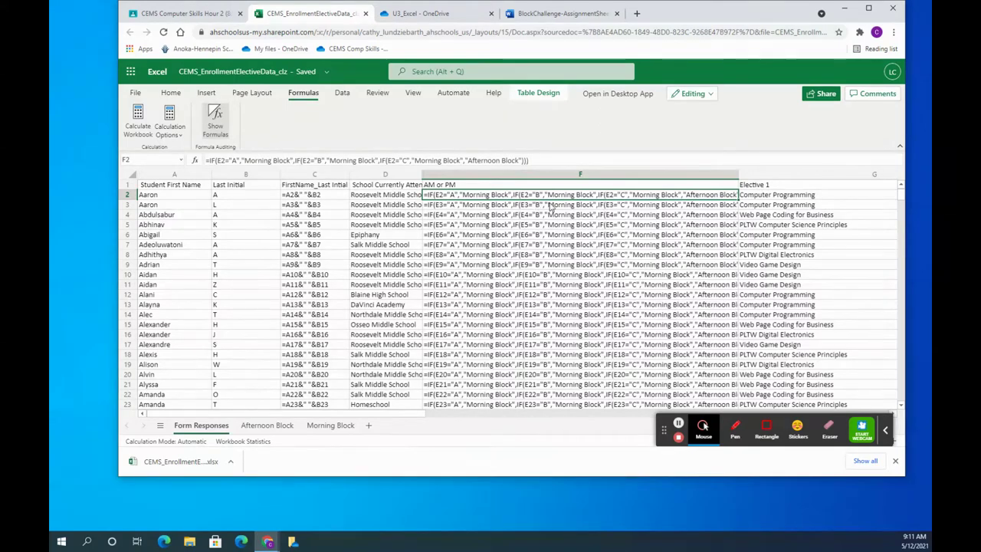
# Narrow the AM or PM and Elective 1 columns and insert a new column between them.
pyautogui.moveTo(738, 175); pyautogui.dragTo(571, 182)
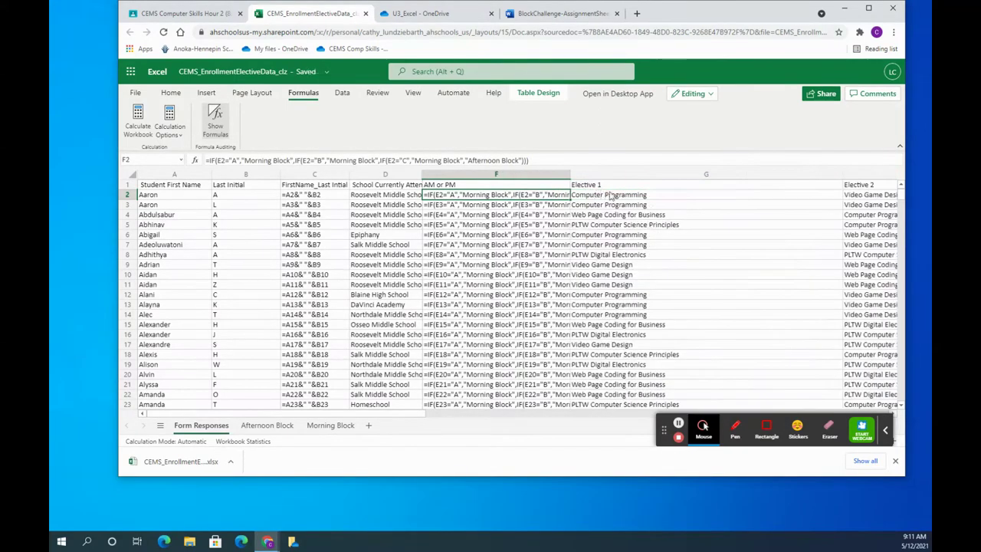
pyautogui.moveTo(841, 175); pyautogui.dragTo(678, 180)
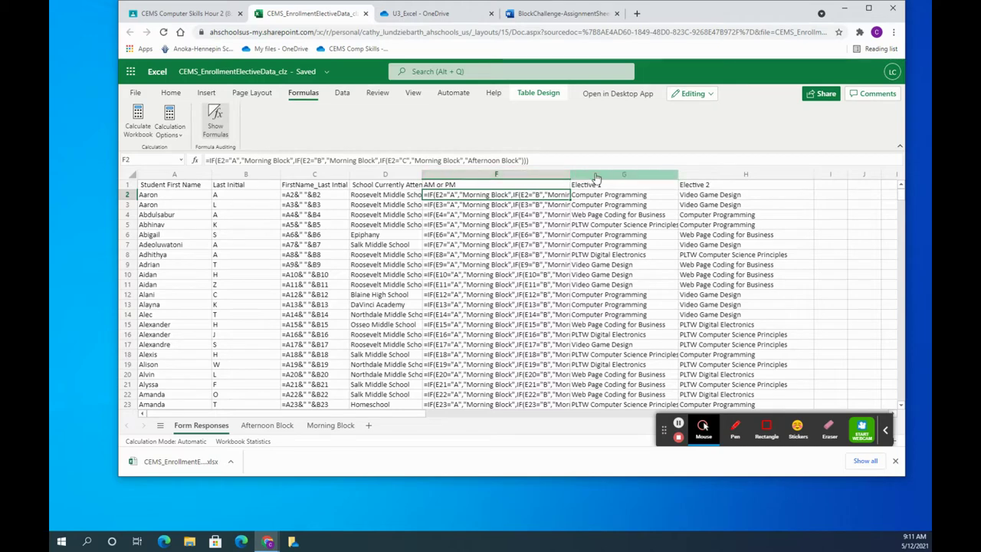
pyautogui.click(601, 178)
pyautogui.rightClick(601, 178)
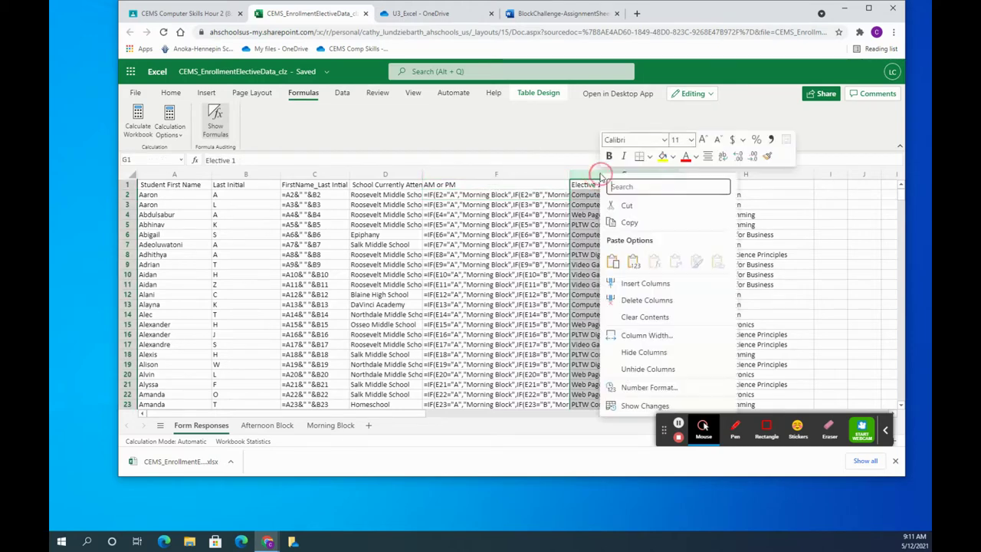
pyautogui.click(644, 284)
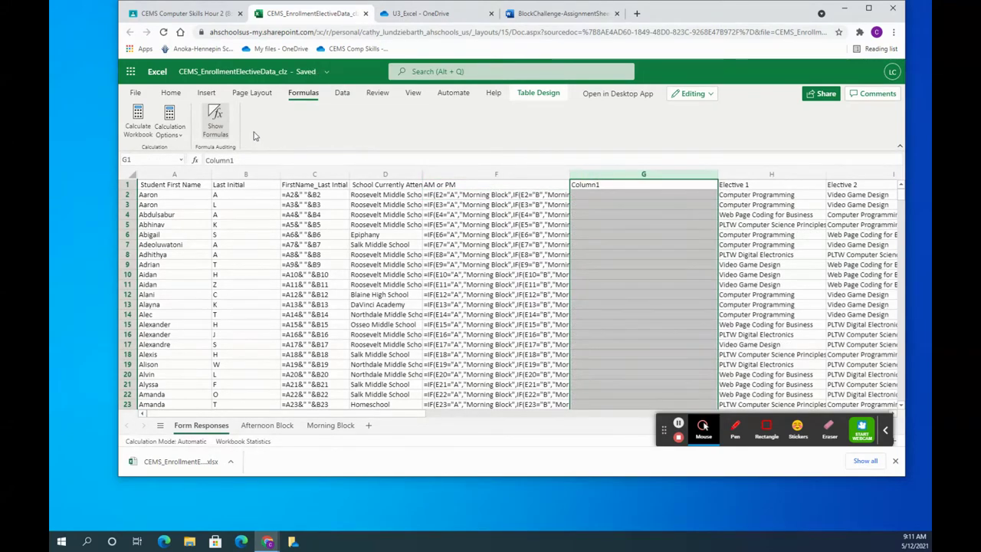
# Show results instead of formulas again, narrow columns F and G, and widen the School Currently Attends column to fit its text.
pyautogui.click(214, 119)
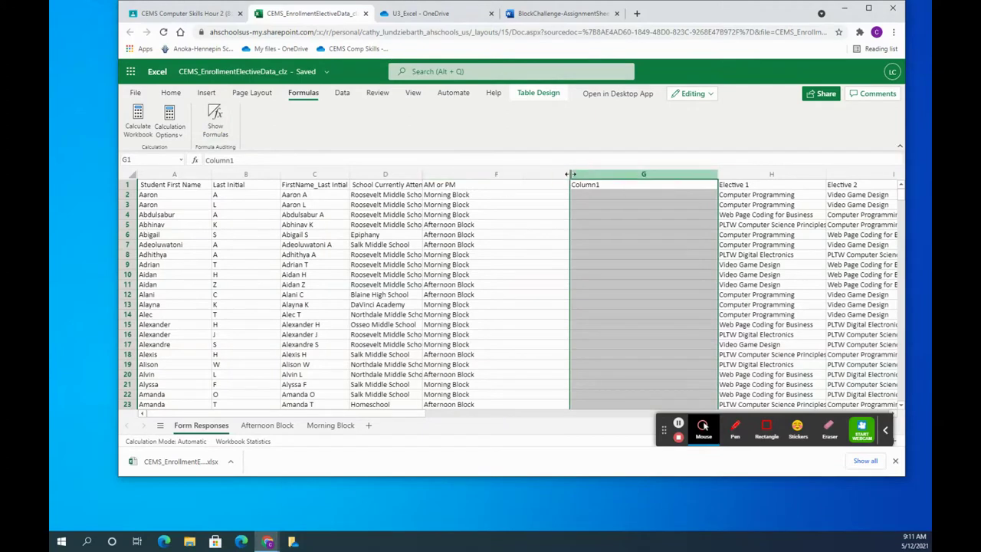
pyautogui.moveTo(569, 175); pyautogui.dragTo(536, 183)
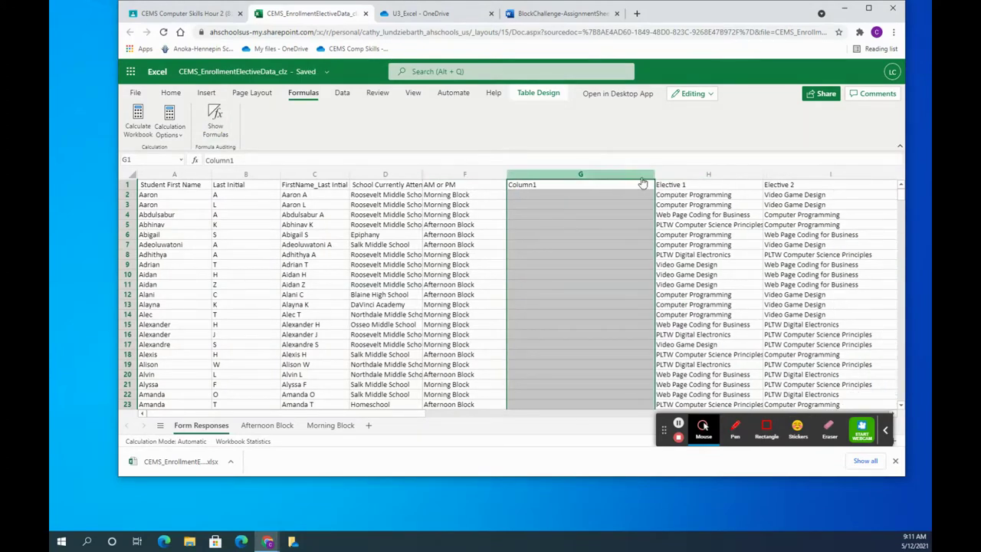
pyautogui.moveTo(653, 174); pyautogui.dragTo(610, 176)
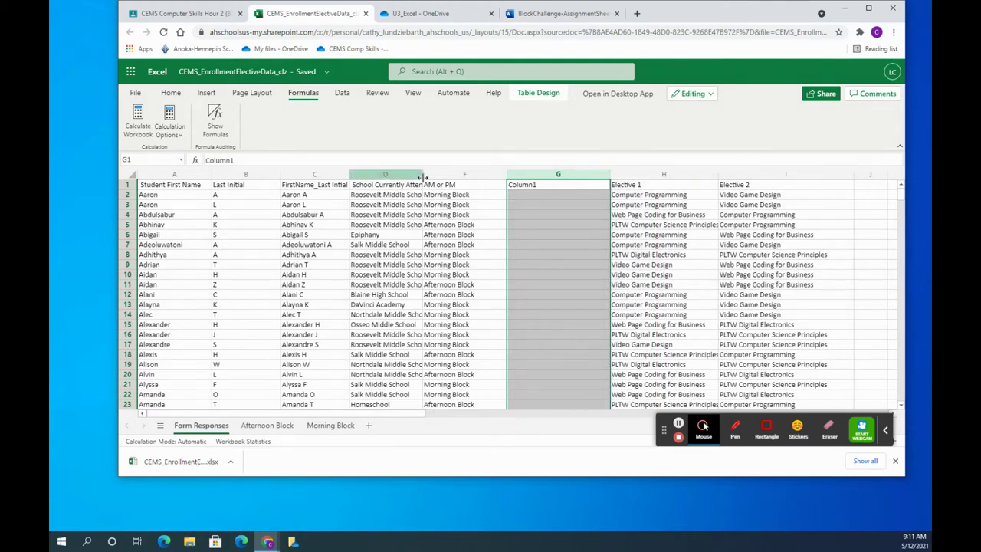
pyautogui.moveTo(423, 177); pyautogui.dragTo(445, 178)
pyautogui.click(475, 195)
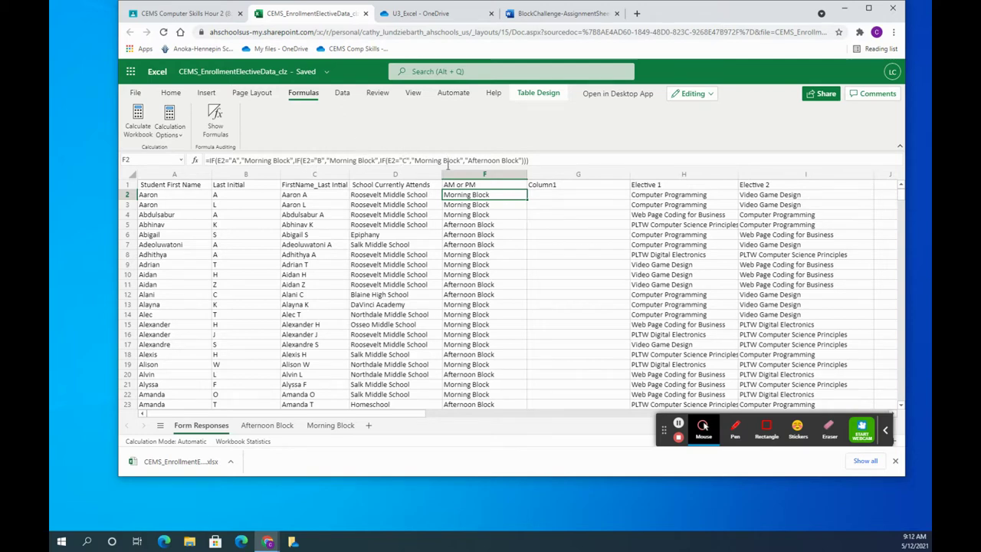
# Title the new column G "AM or PM (OR)" in its header cell.
pyautogui.click(552, 187)
pyautogui.write('AM')
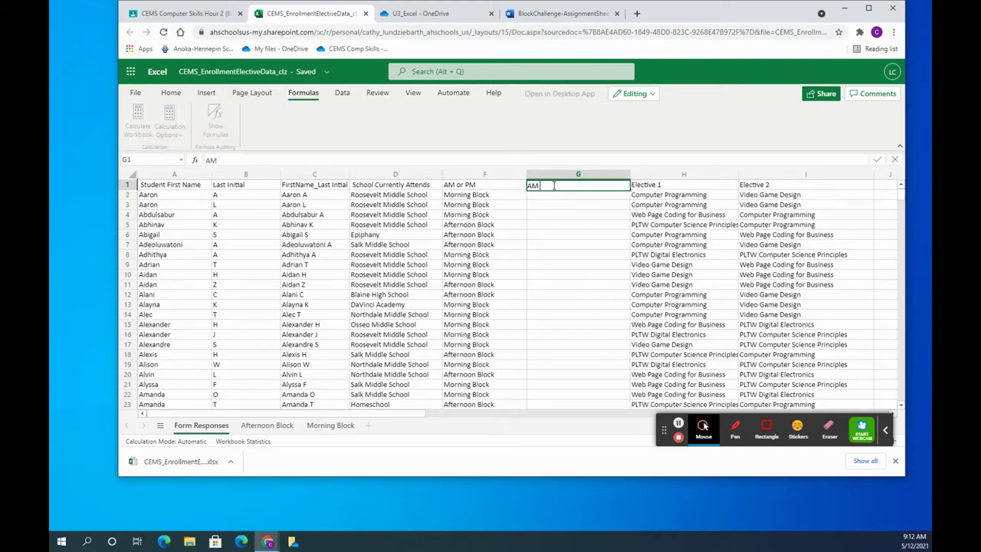
pyautogui.write(' or PM (OR')
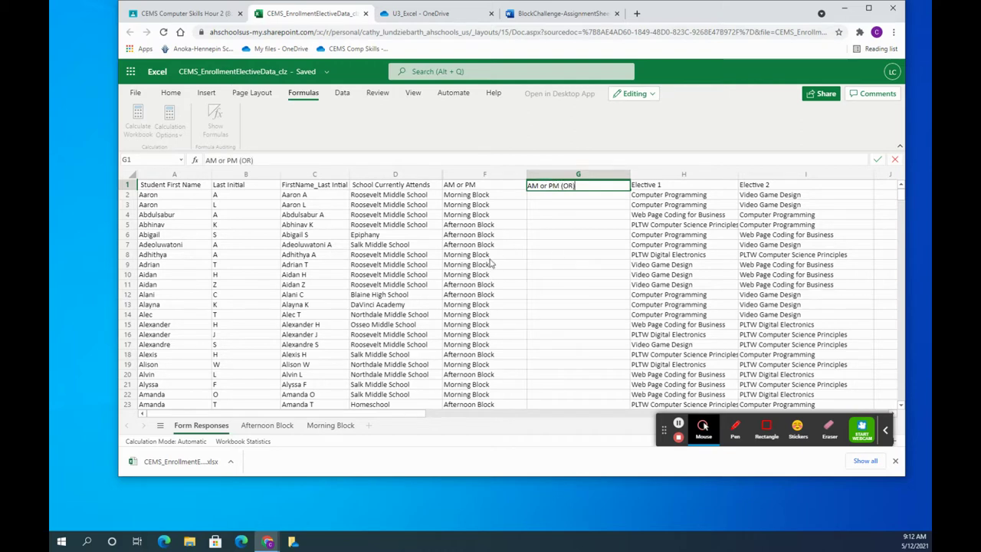
pyautogui.click(561, 198)
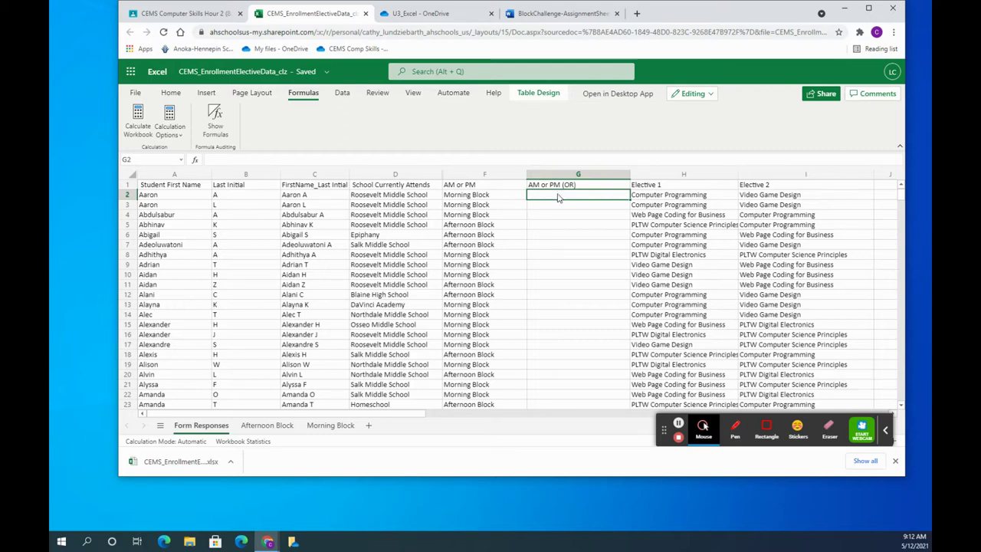
pyautogui.write('=if')
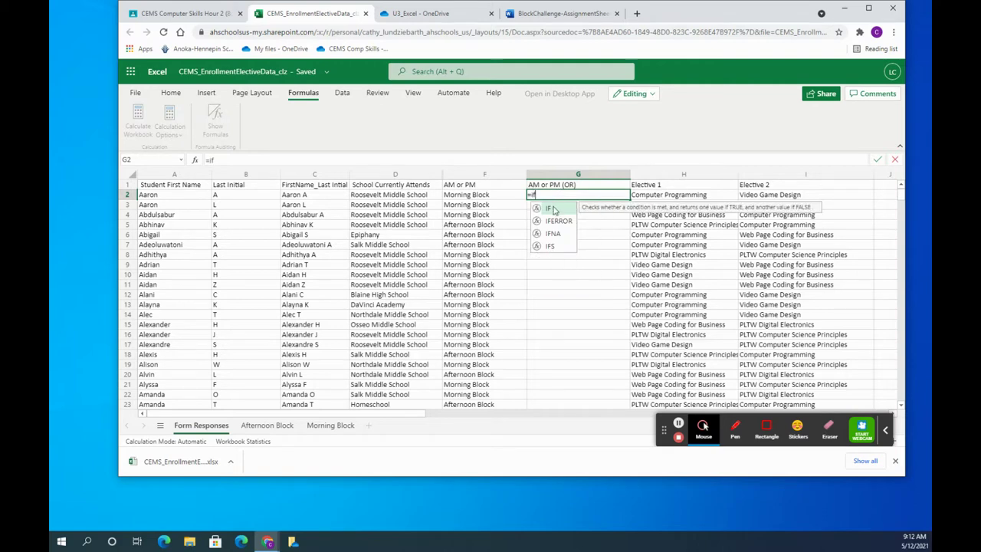
pyautogui.doubleClick(552, 207)
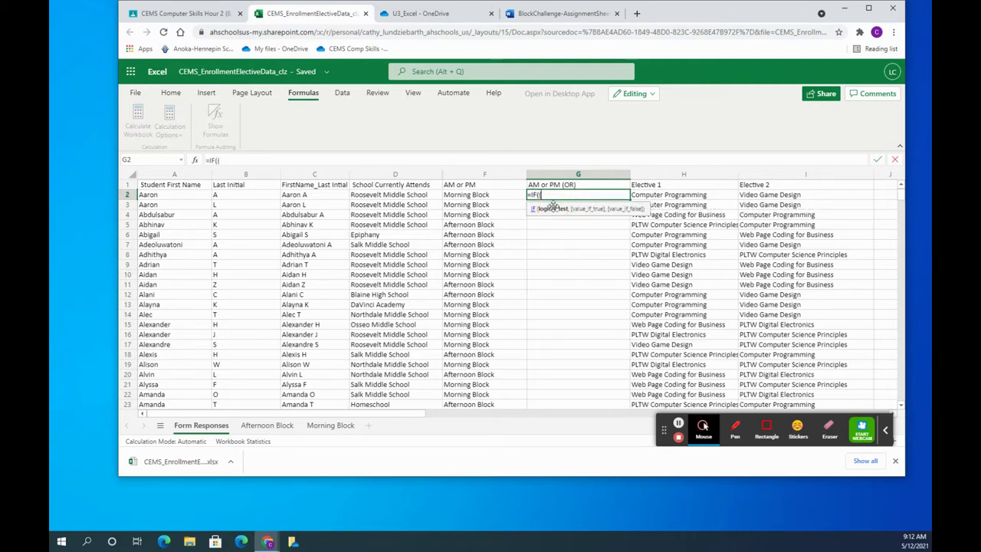
pyautogui.write('(Or')
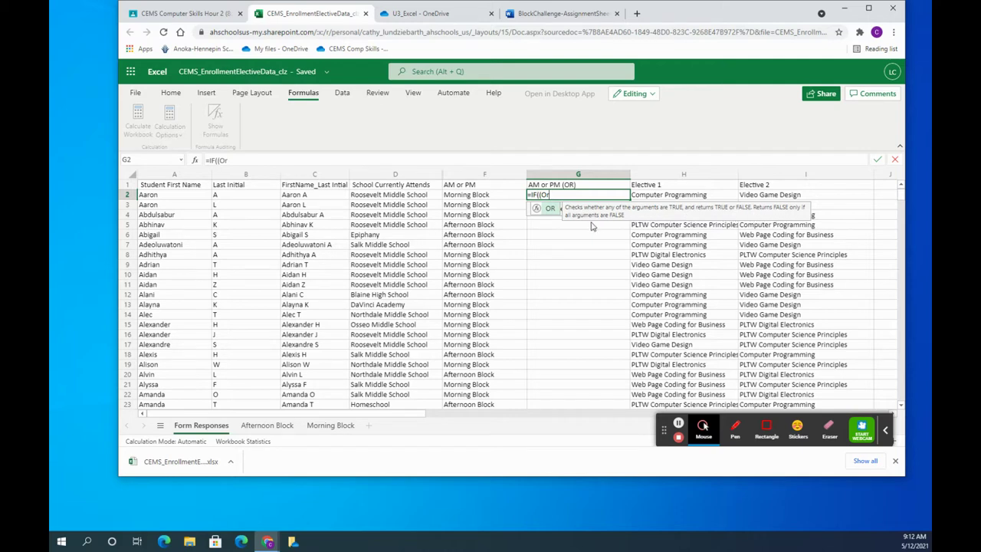
pyautogui.click(551, 211)
pyautogui.click(551, 211)
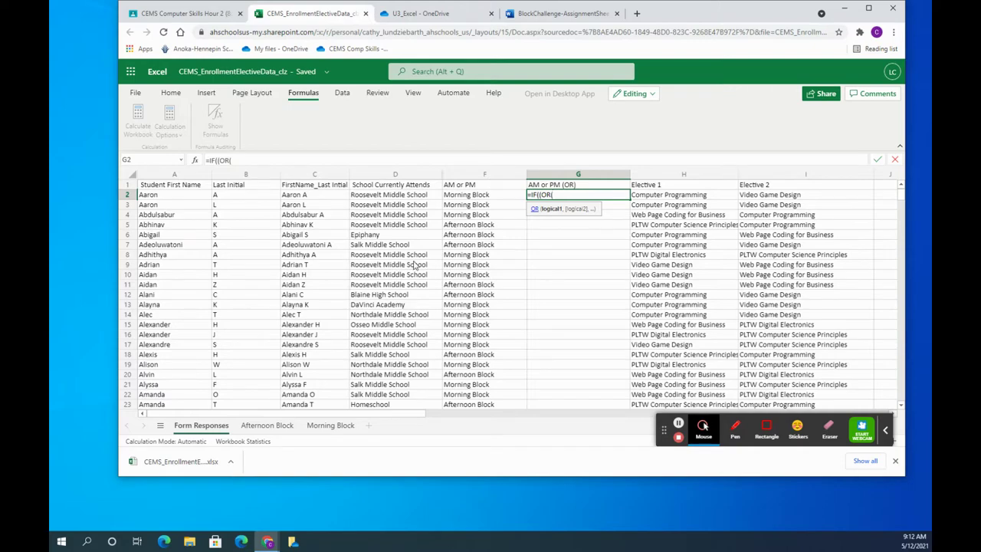
pyautogui.scroll(-2, 417, 266)
pyautogui.scroll(2, 445, 267)
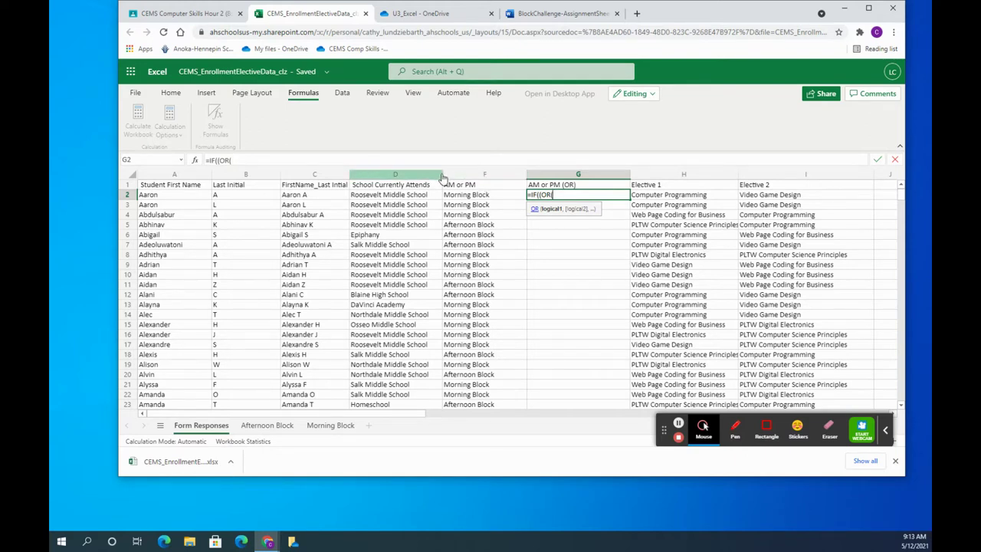
pyautogui.moveTo(455, 179); pyautogui.dragTo(441, 176)
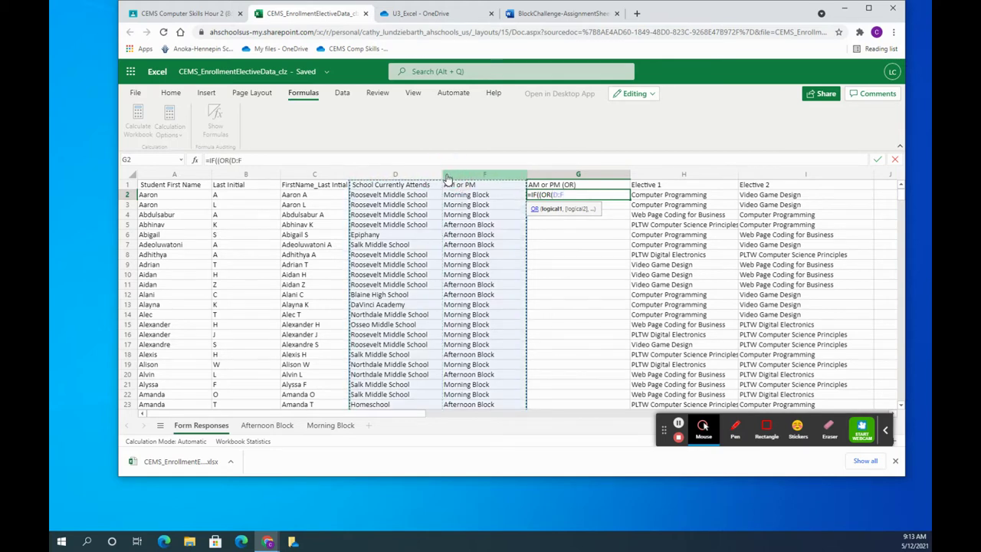
pyautogui.click(573, 243)
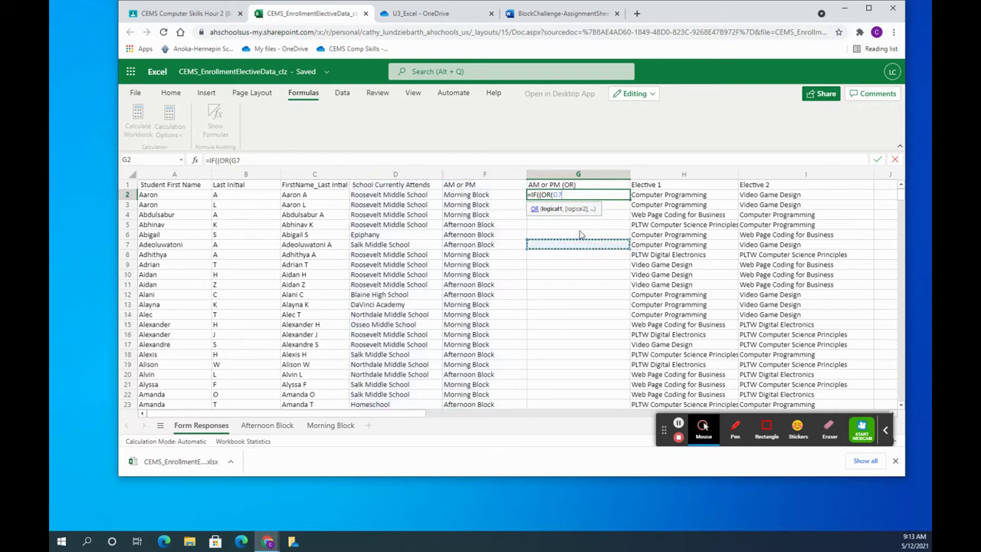
pyautogui.moveTo(572, 196); pyautogui.dragTo(539, 195)
pyautogui.press('BackSpace')
pyautogui.click(481, 176)
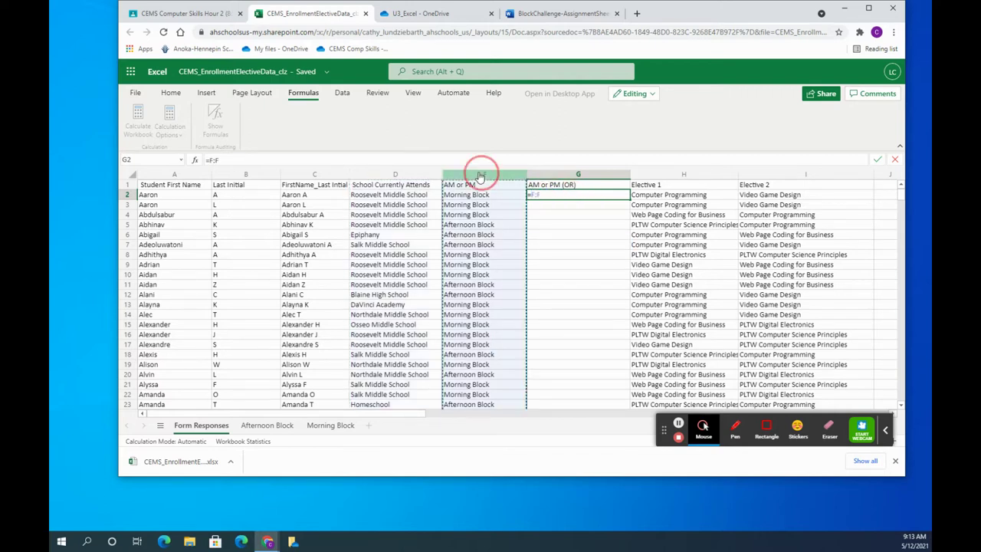
pyautogui.moveTo(480, 175); pyautogui.dragTo(413, 176)
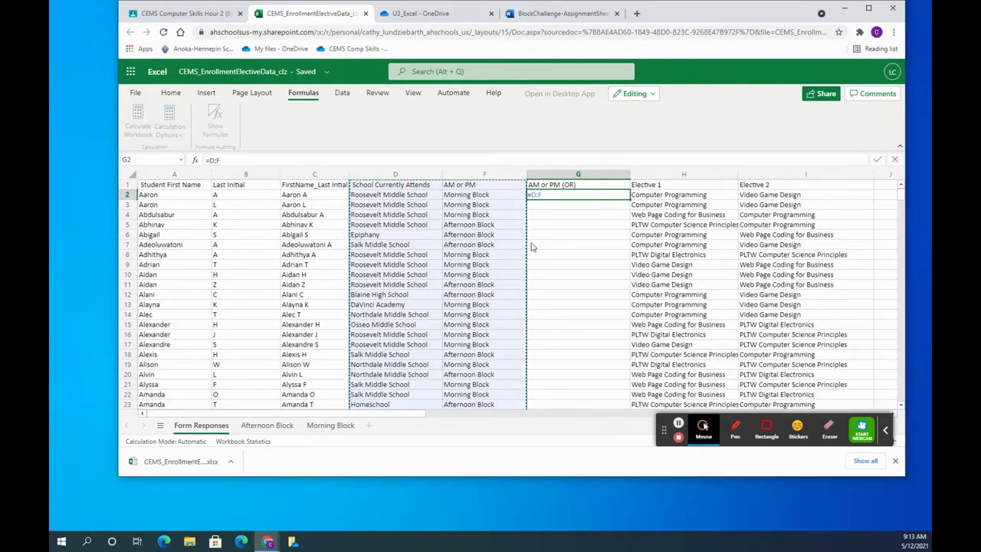
pyautogui.click(582, 255)
pyautogui.press('Escape')
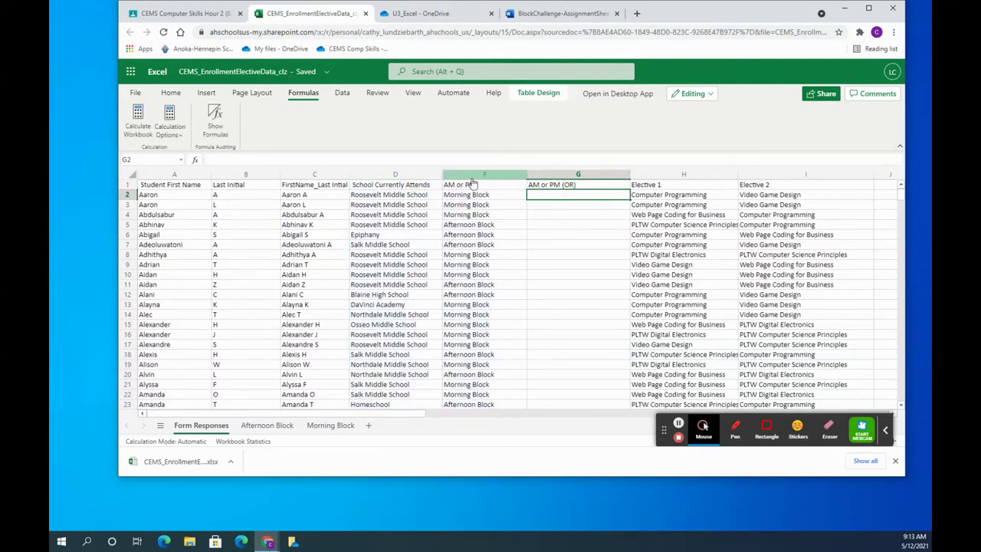
# Unhide the Block column E between School Currently Attends and AM or PM.
pyautogui.moveTo(450, 175); pyautogui.dragTo(423, 174)
pyautogui.rightClick(422, 176)
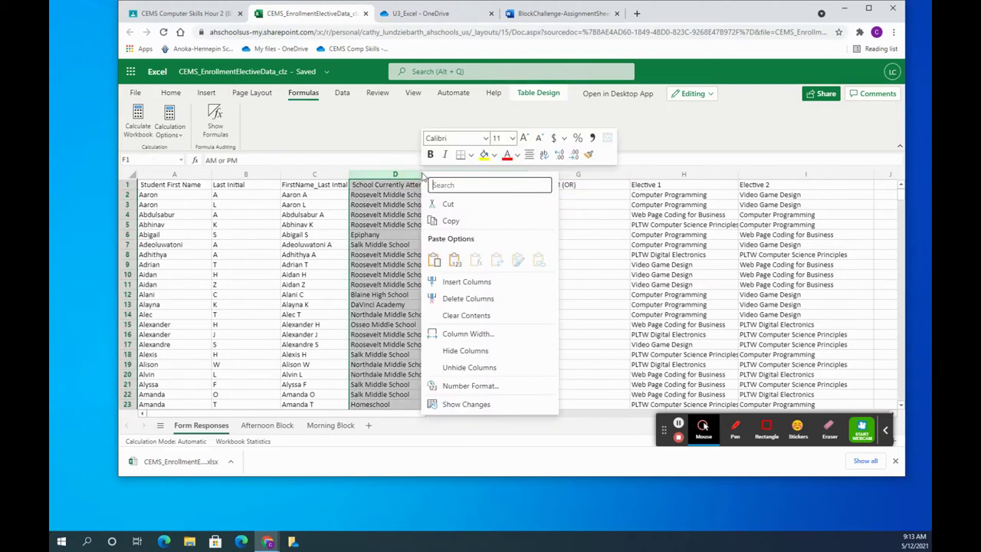
pyautogui.click(470, 369)
pyautogui.click(574, 276)
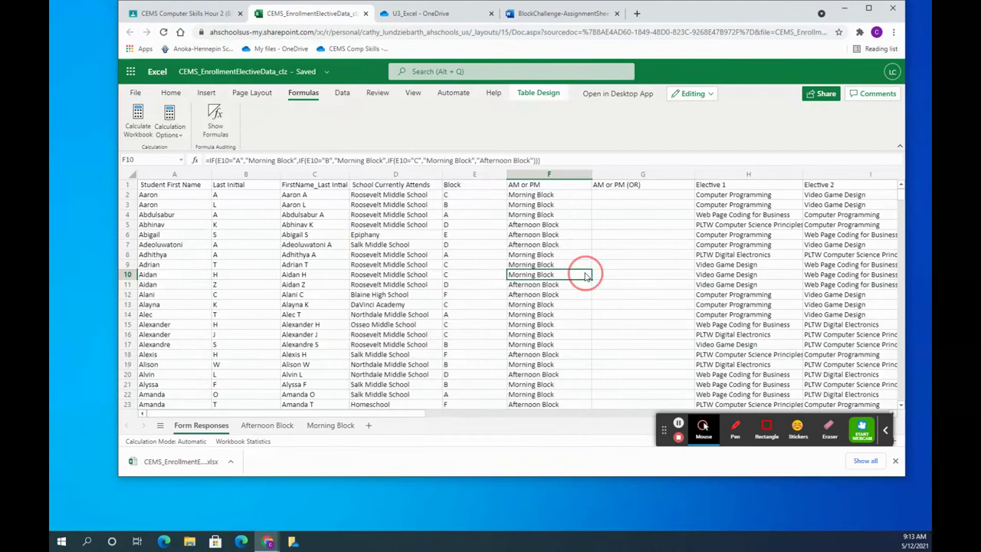
# Start an IF formula in cell G2 with the OR function as its logical test.
pyautogui.click(607, 197)
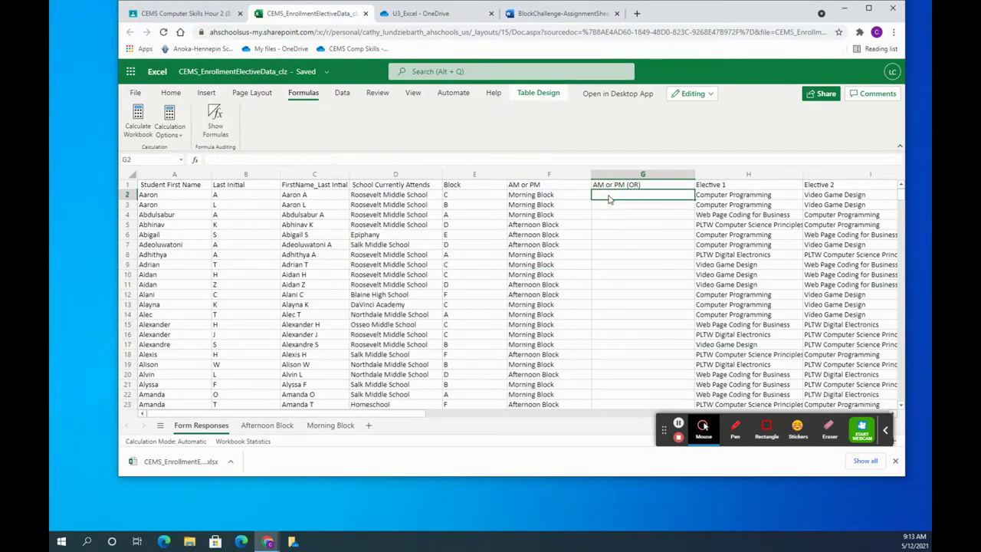
pyautogui.write('=')
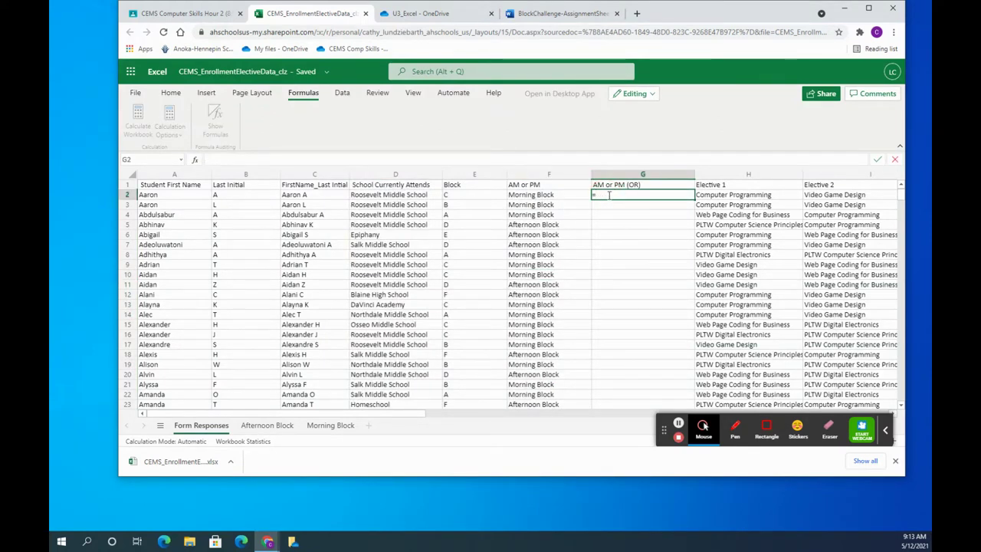
pyautogui.write('=ifd')
pyautogui.press('BackSpace')
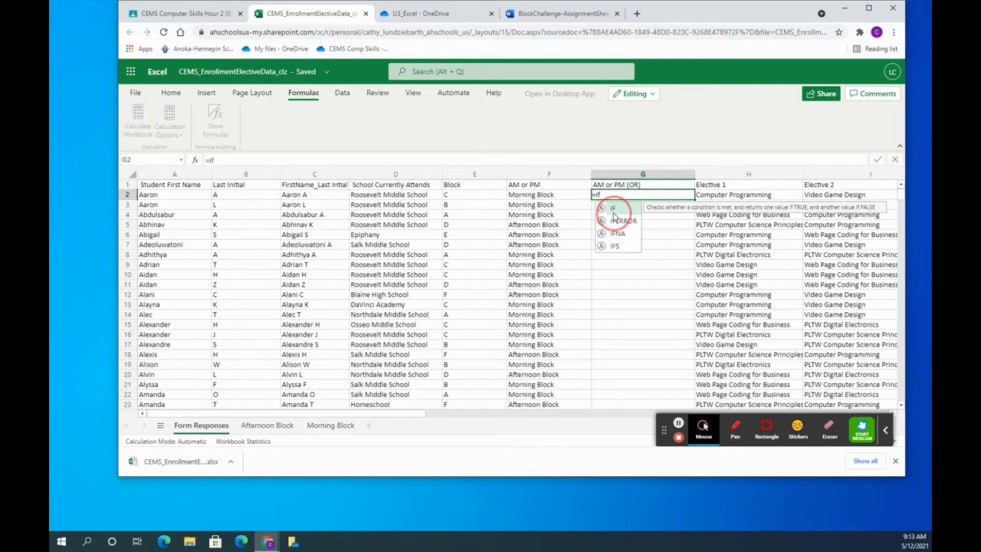
pyautogui.doubleClick(613, 209)
pyautogui.write('or')
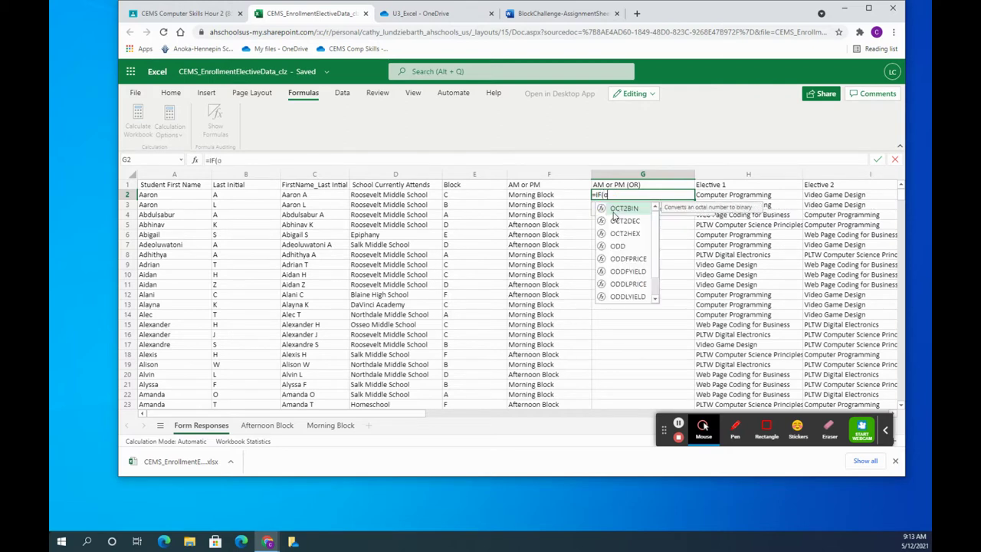
pyautogui.doubleClick(614, 209)
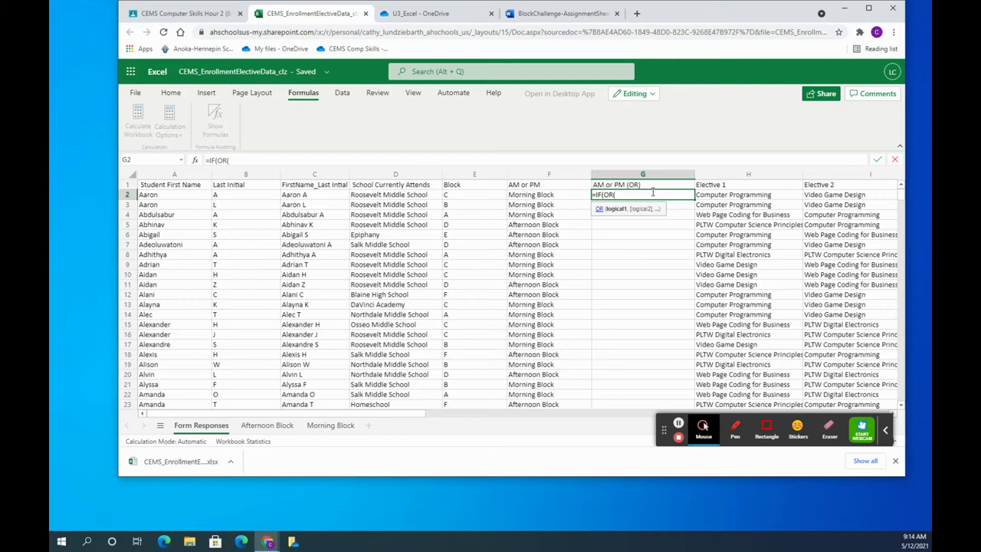
# Complete the OR test with the conditions E2="A", E2="B" and E2="C".
pyautogui.click(459, 198)
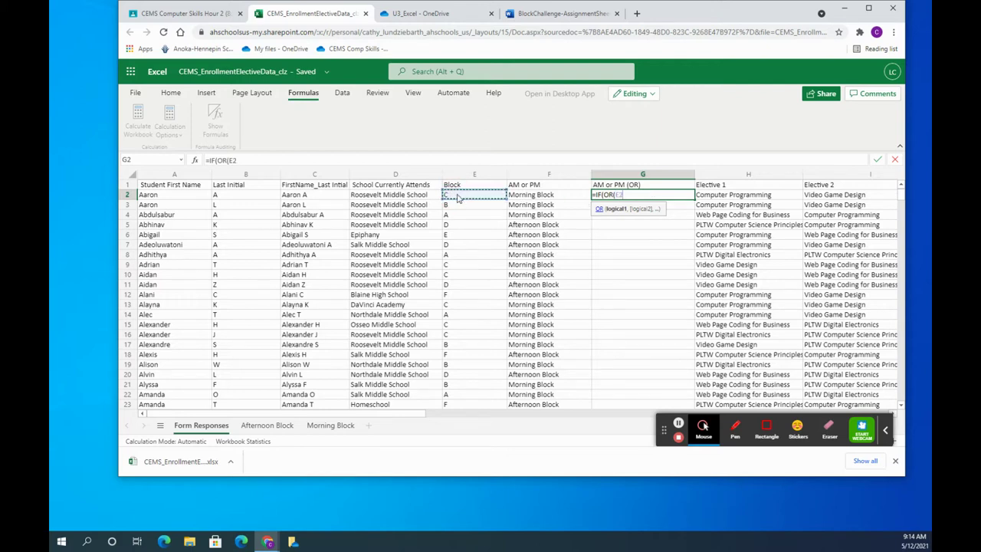
pyautogui.write('="A",')
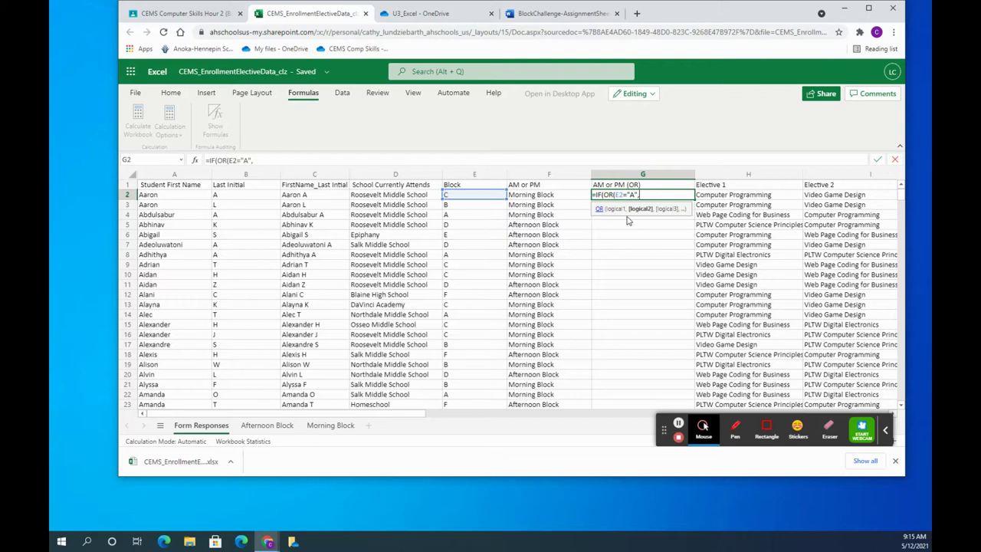
pyautogui.click(475, 196)
pyautogui.write('="B",')
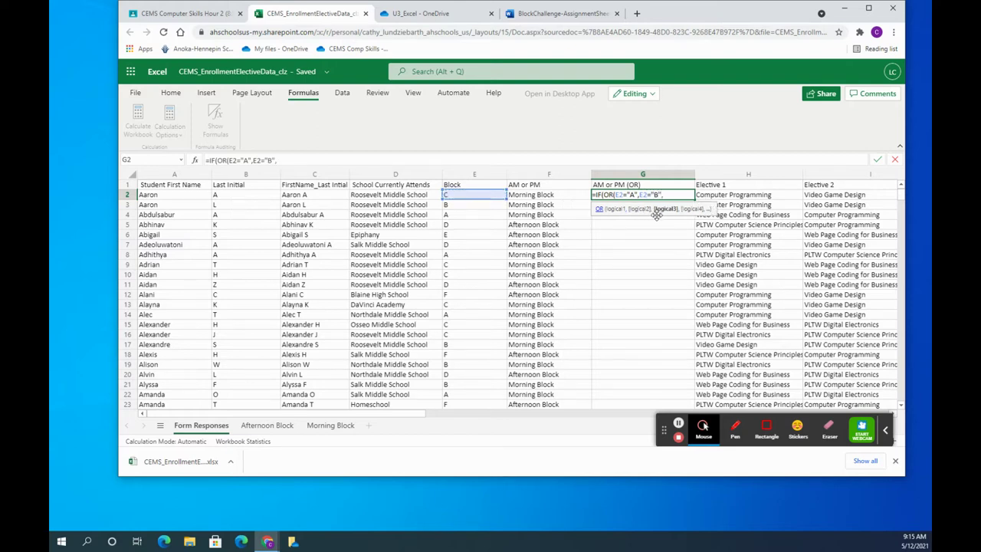
pyautogui.click(482, 198)
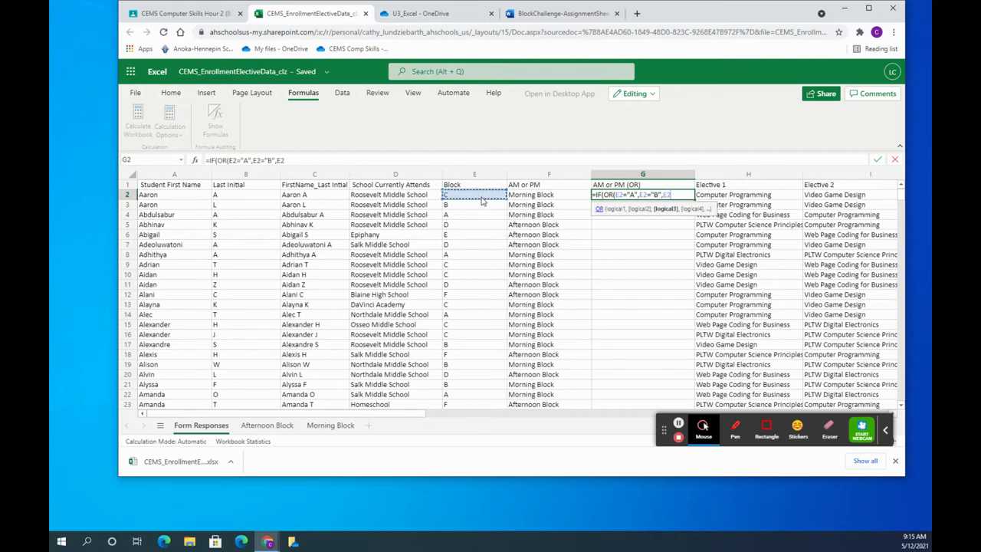
pyautogui.write('="C"')
pyautogui.write(')')
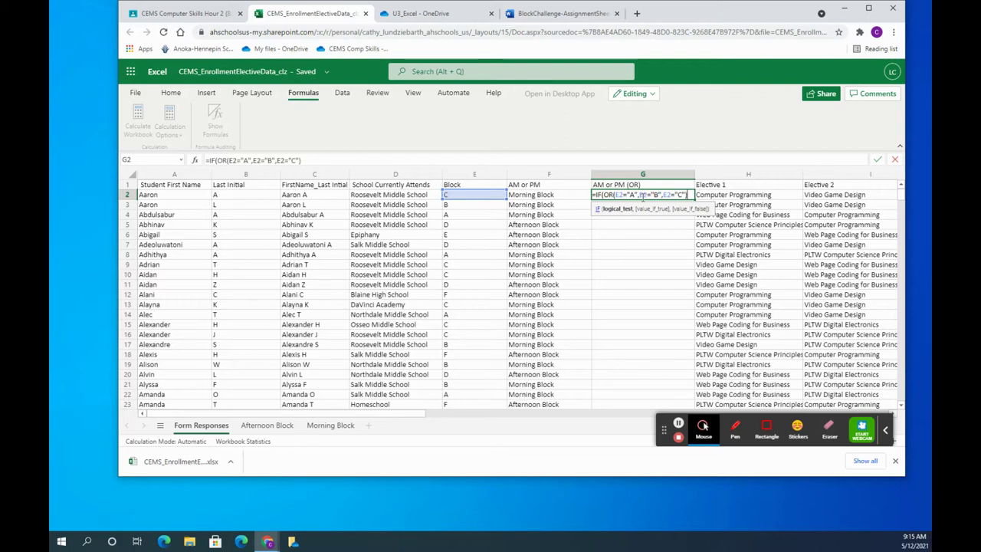
# Finish the G2 formula with "Morning Block" if true and "Afternoon Block" if false, and compare it with the nested IF formula in F2.
pyautogui.write(',')
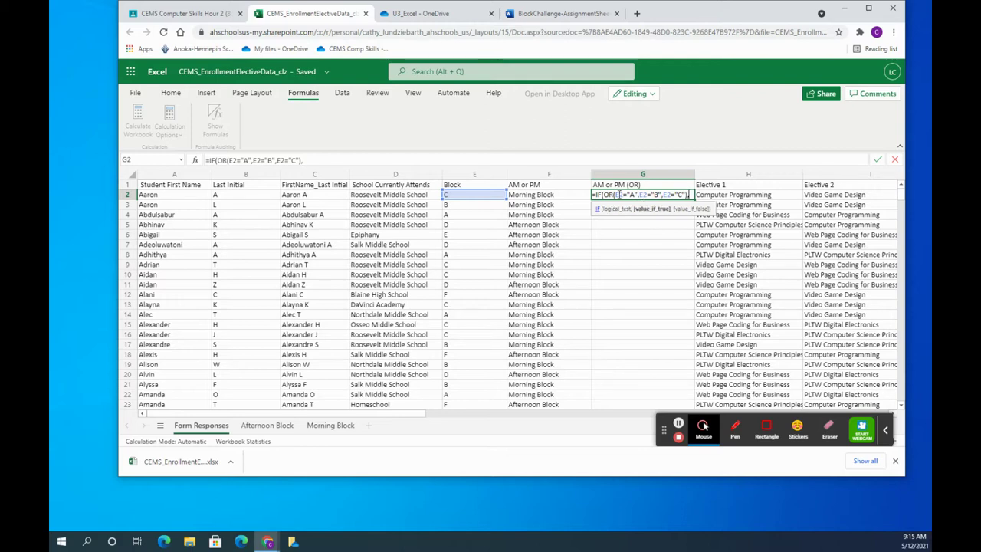
pyautogui.write('"Morin')
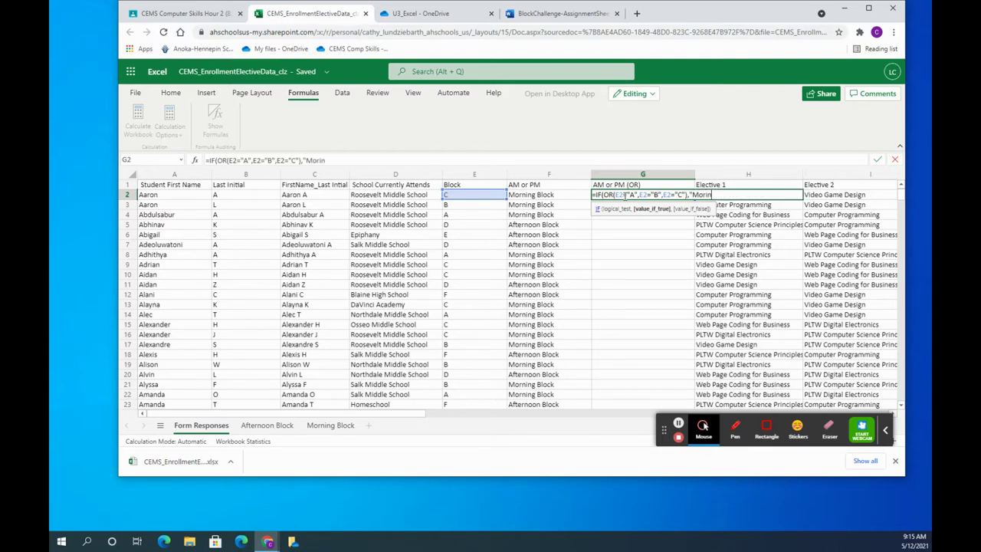
pyautogui.press('BackSpace')
pyautogui.press('BackSpace')
pyautogui.write('ning Bl')
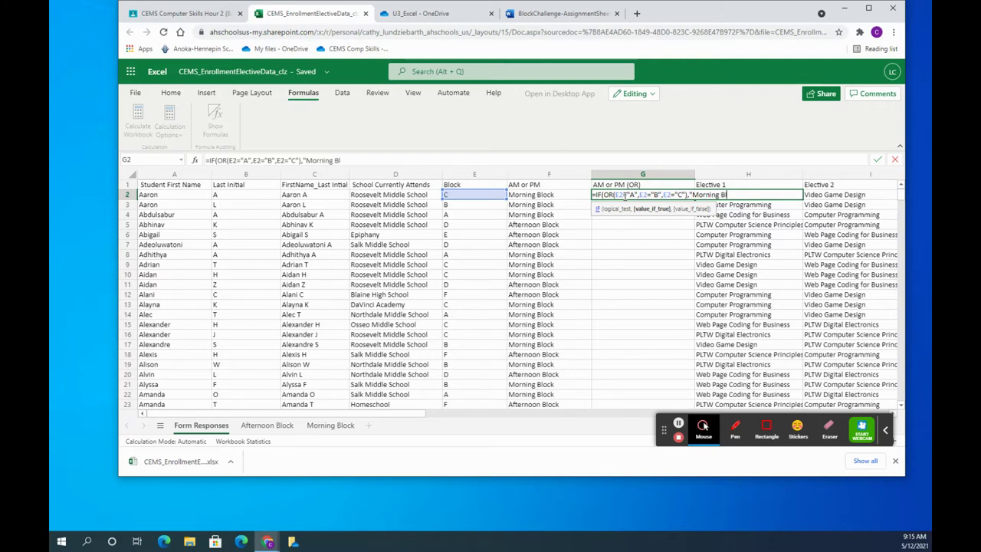
pyautogui.write('ock","Afternoon')
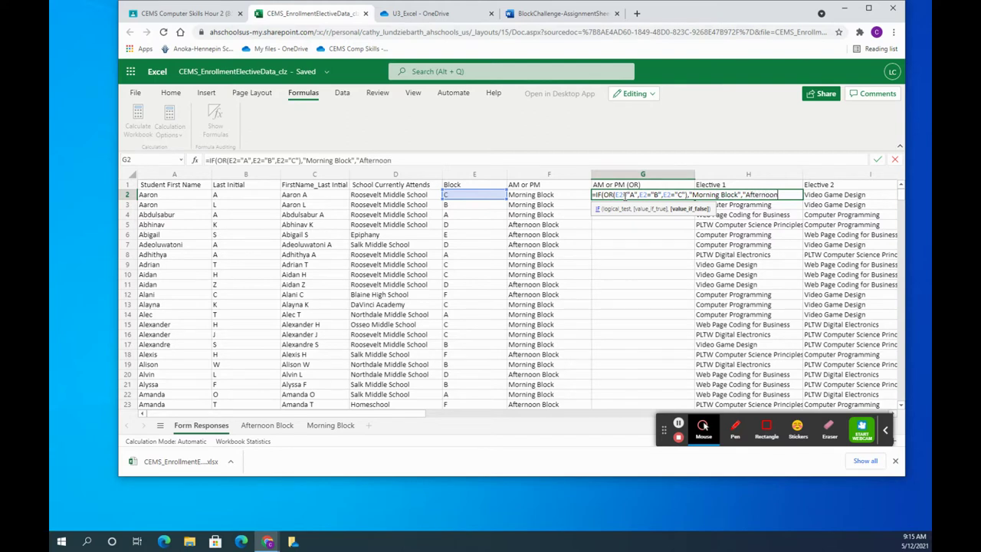
pyautogui.write(' Block')
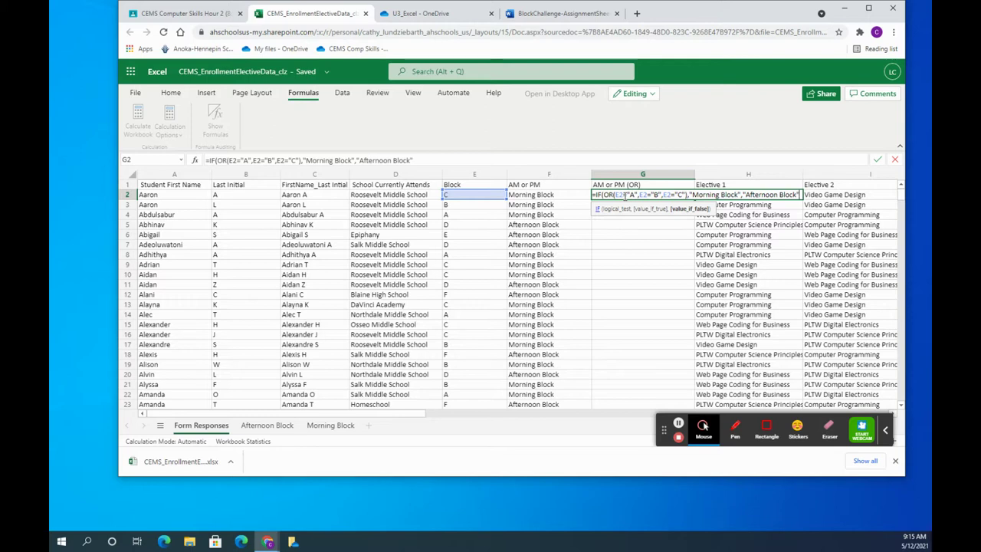
pyautogui.write('")')
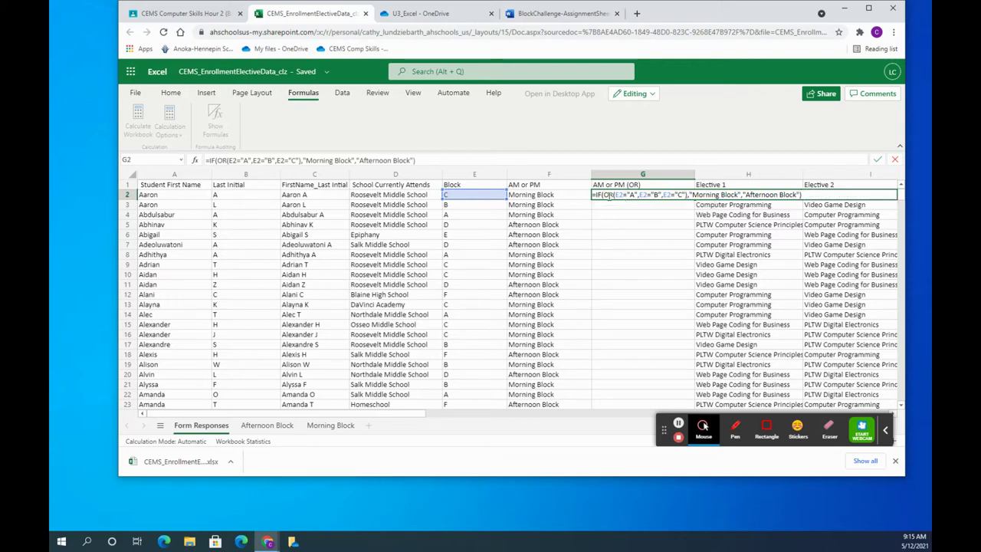
pyautogui.moveTo(604, 195); pyautogui.dragTo(685, 194)
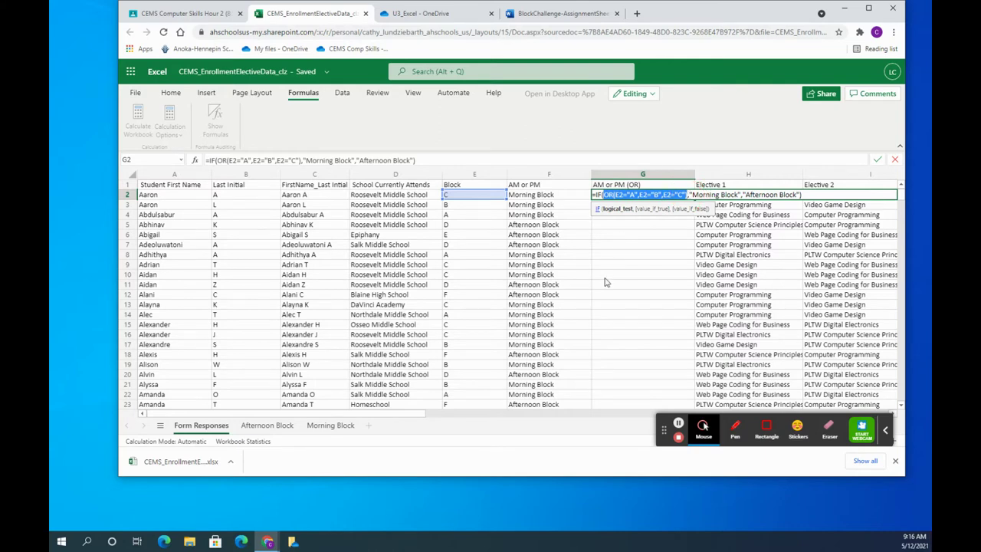
pyautogui.press('Return')
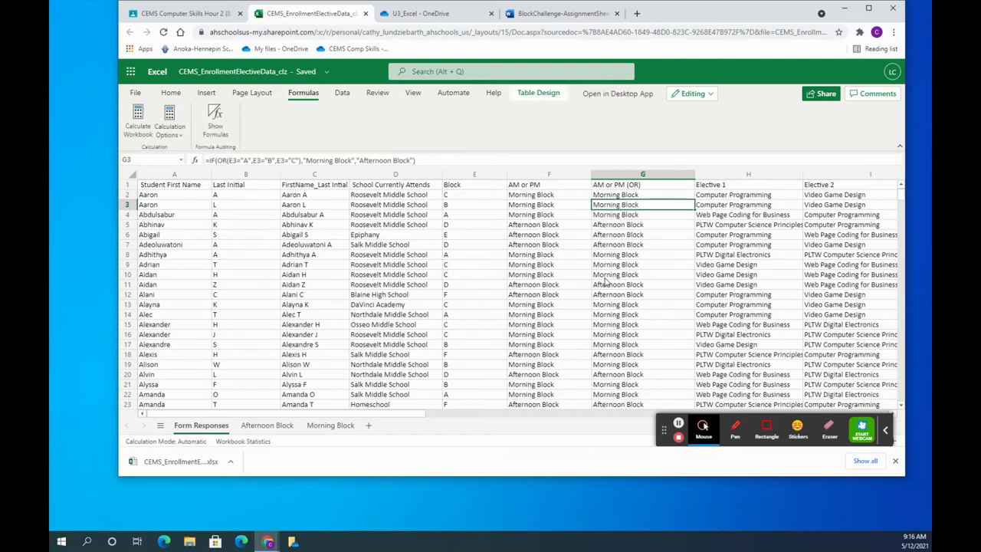
pyautogui.click(551, 197)
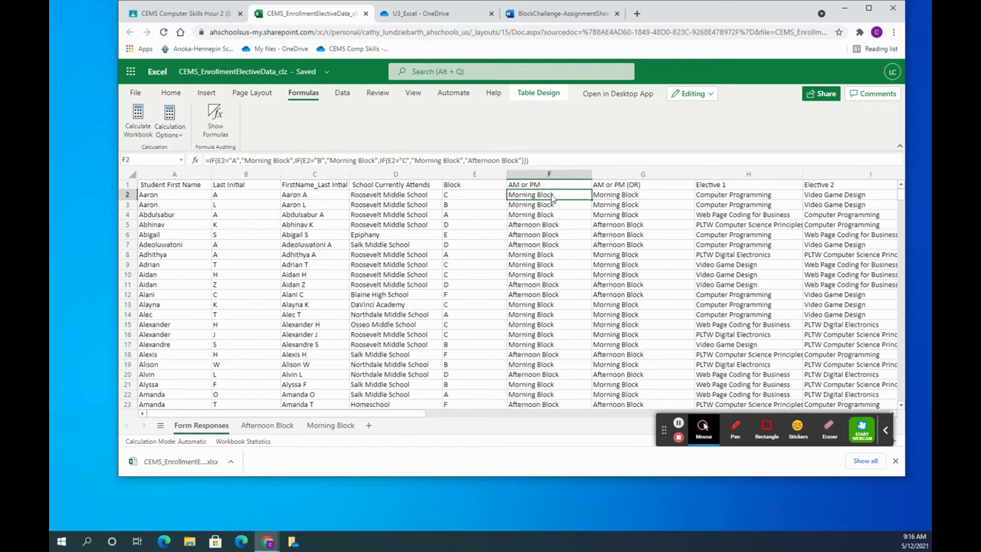
pyautogui.click(615, 205)
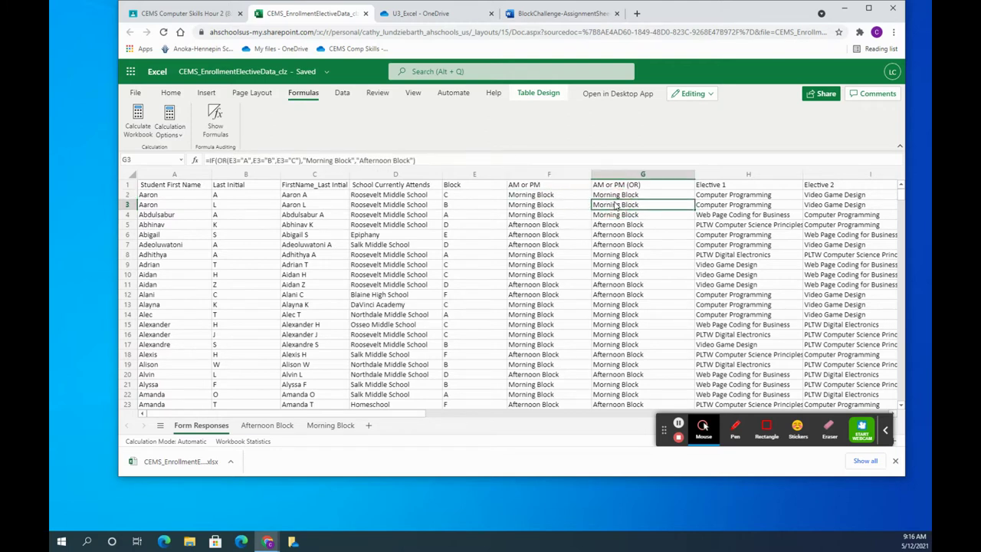
# Compare the nested IF formulas in column F with the OR-based formulas in column G for the rows below row 2.
pyautogui.click(535, 207)
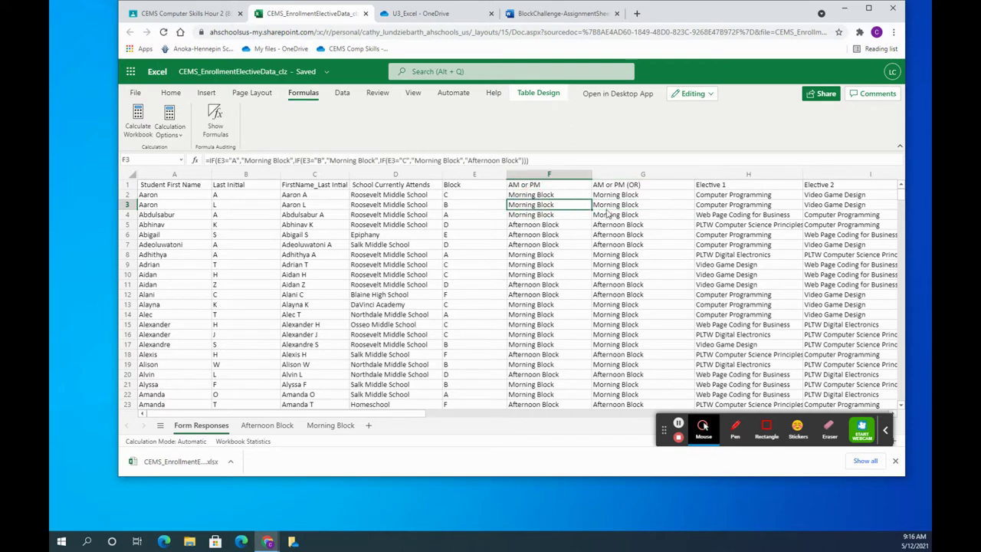
pyautogui.click(608, 211)
pyautogui.click(549, 209)
pyautogui.click(633, 216)
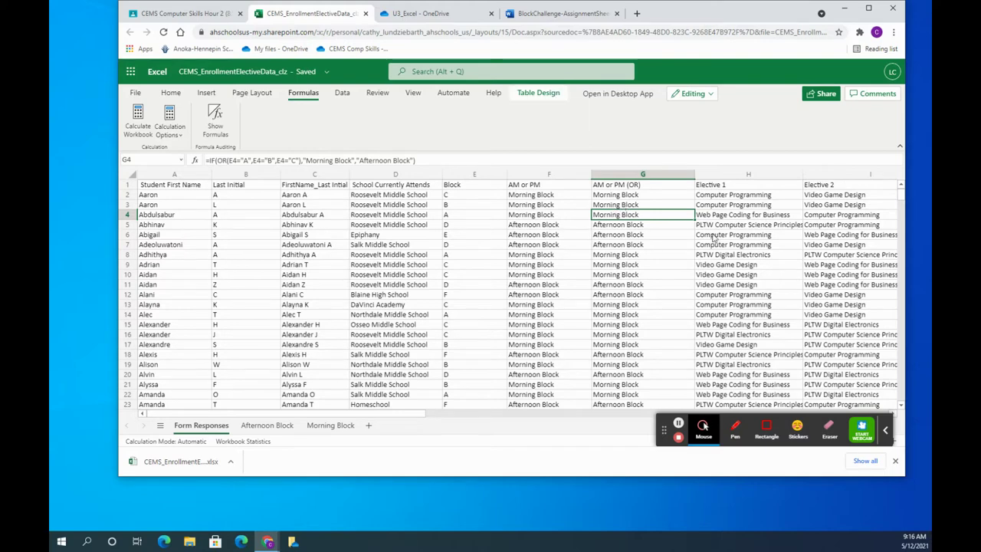
# Check the formatting task in the Word assignment sheet and format the Form Responses data in Excel with the green medium table style.
pyautogui.click(543, 13)
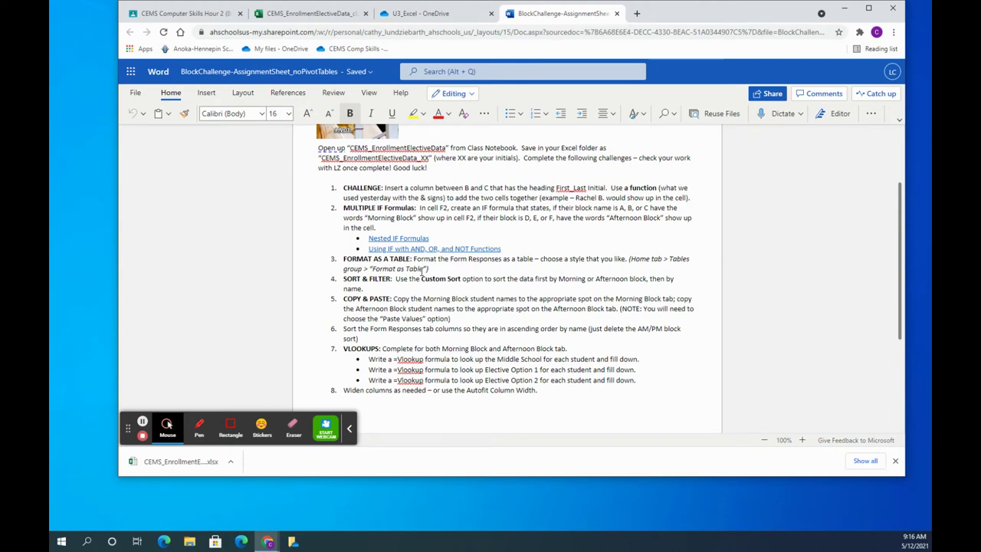
pyautogui.click(344, 14)
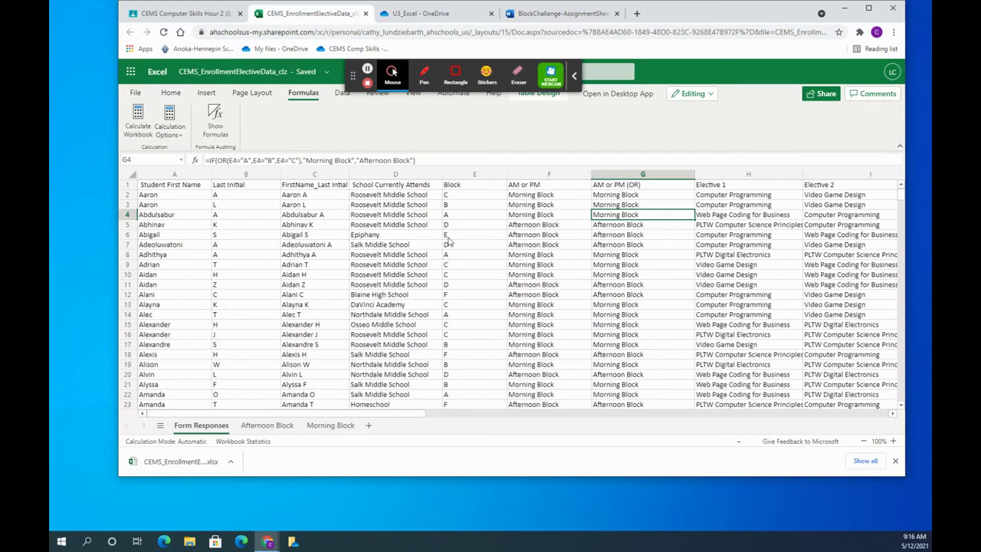
pyautogui.moveTo(354, 74)
pyautogui.mouseDown()
pyautogui.moveTo(407, 90)
pyautogui.moveTo(399, 90)
pyautogui.mouseUp()
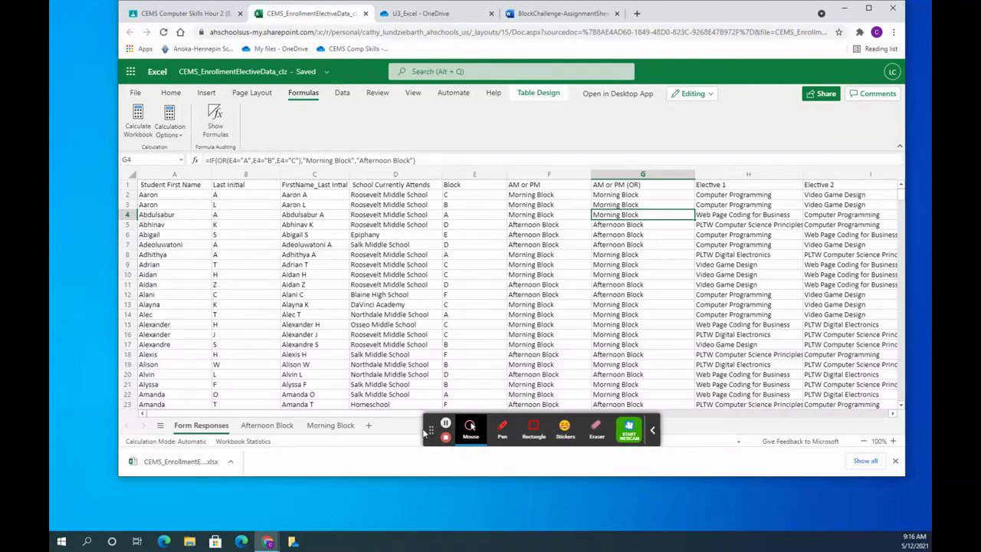
pyautogui.moveTo(434, 433); pyautogui.dragTo(505, 433)
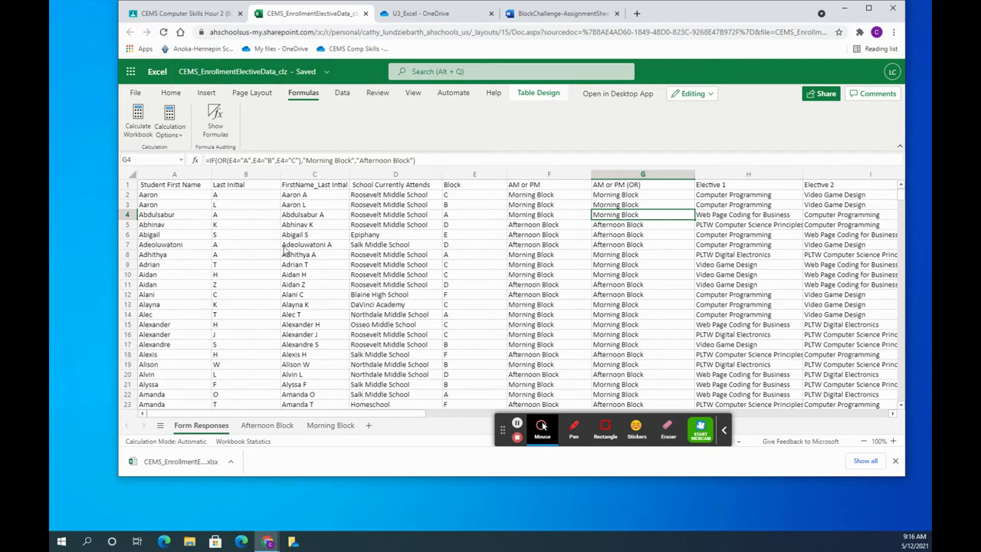
pyautogui.click(261, 197)
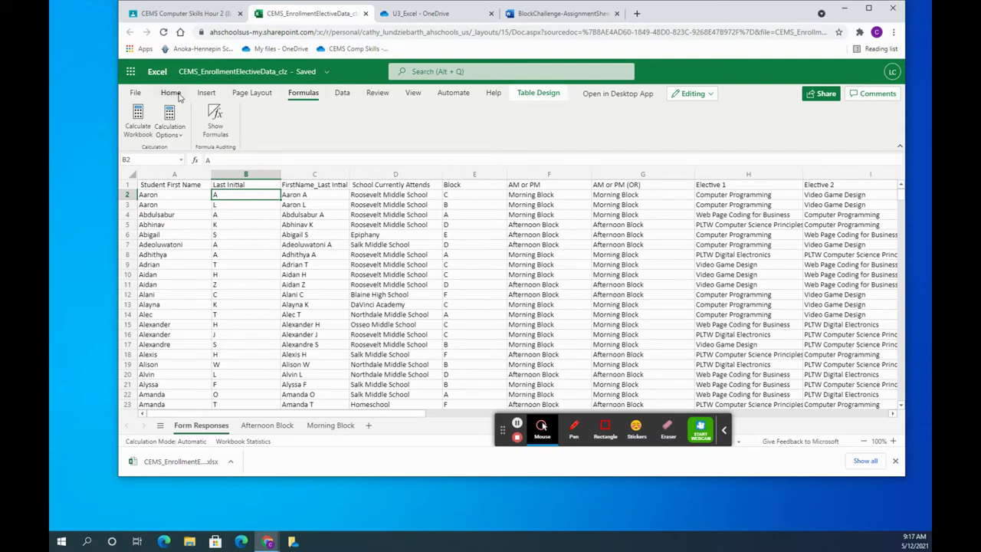
pyautogui.click(205, 95)
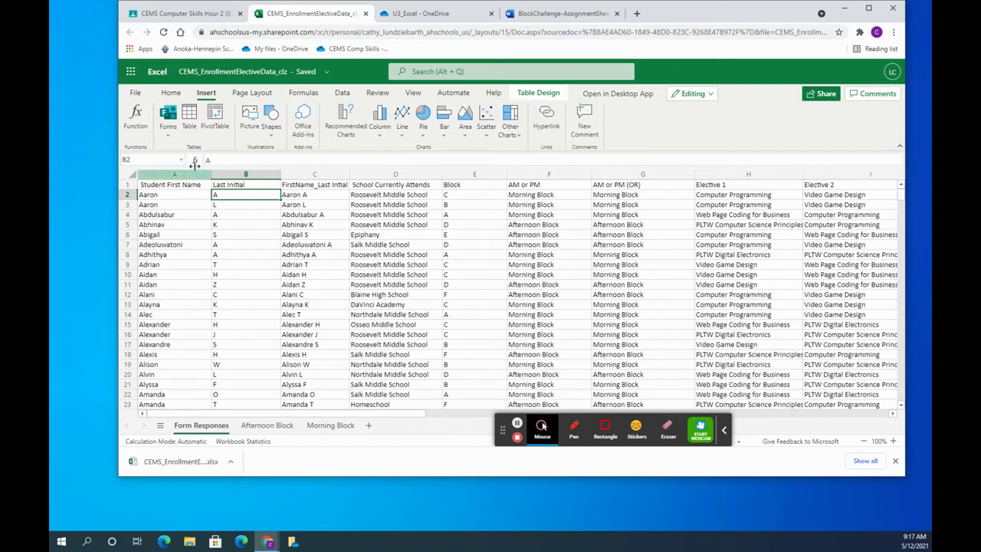
pyautogui.click(170, 93)
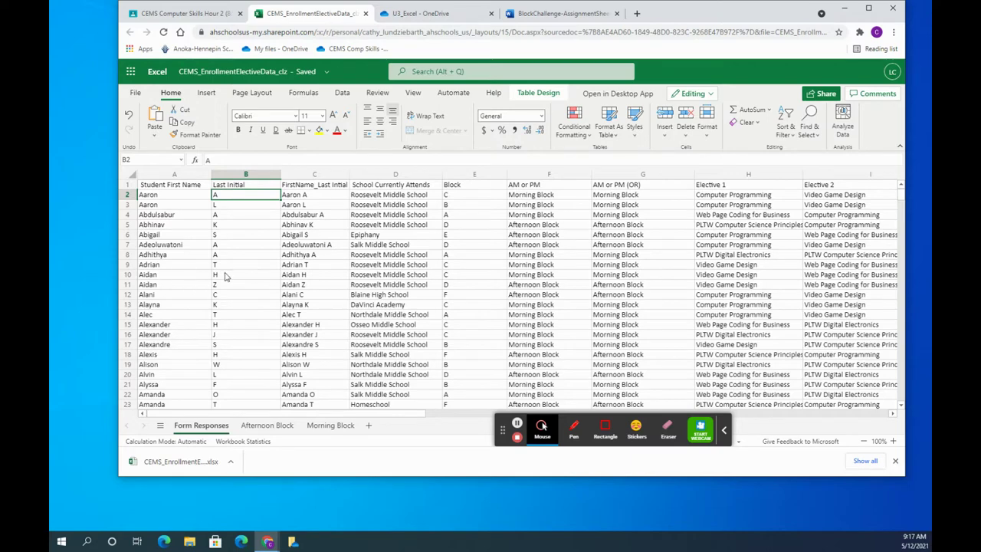
pyautogui.click(617, 135)
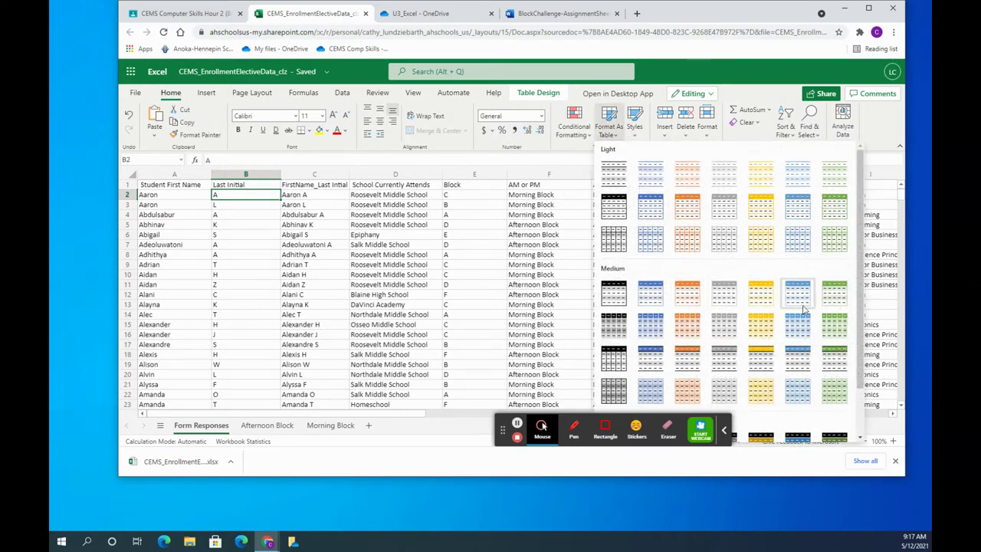
pyautogui.click(833, 295)
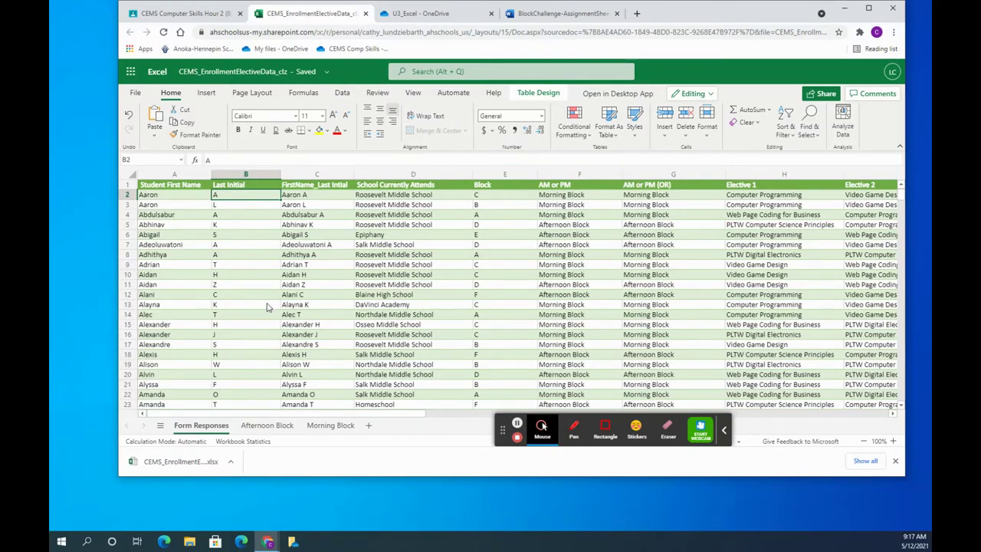
# Consult the Word assignment sheet for the sorting task and open Custom Sort for the Form Responses table in Excel.
pyautogui.click(559, 13)
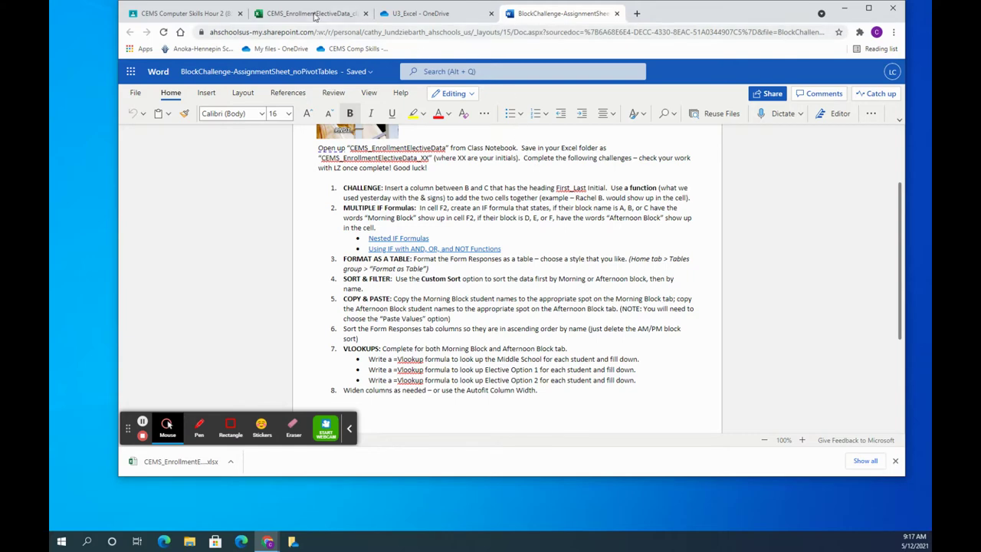
pyautogui.click(311, 14)
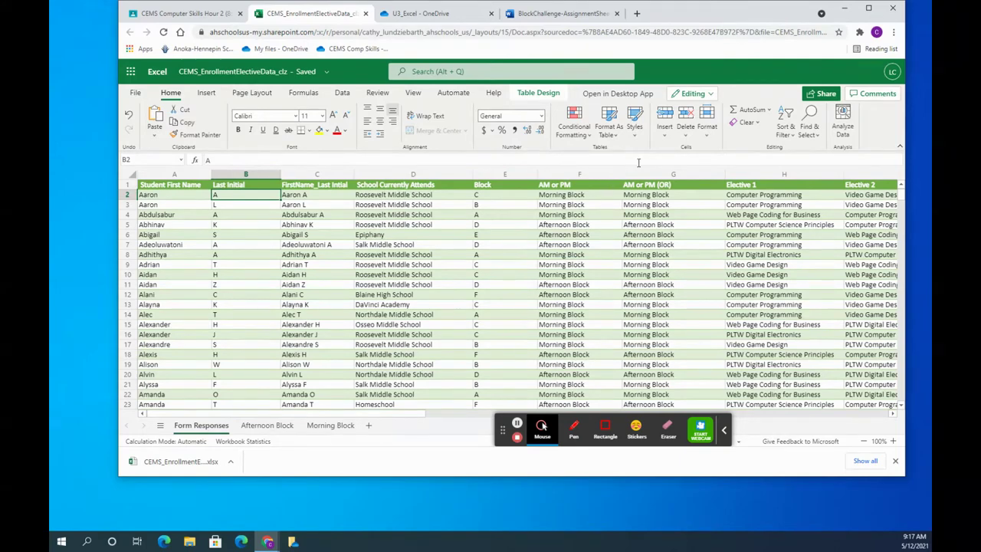
pyautogui.click(786, 128)
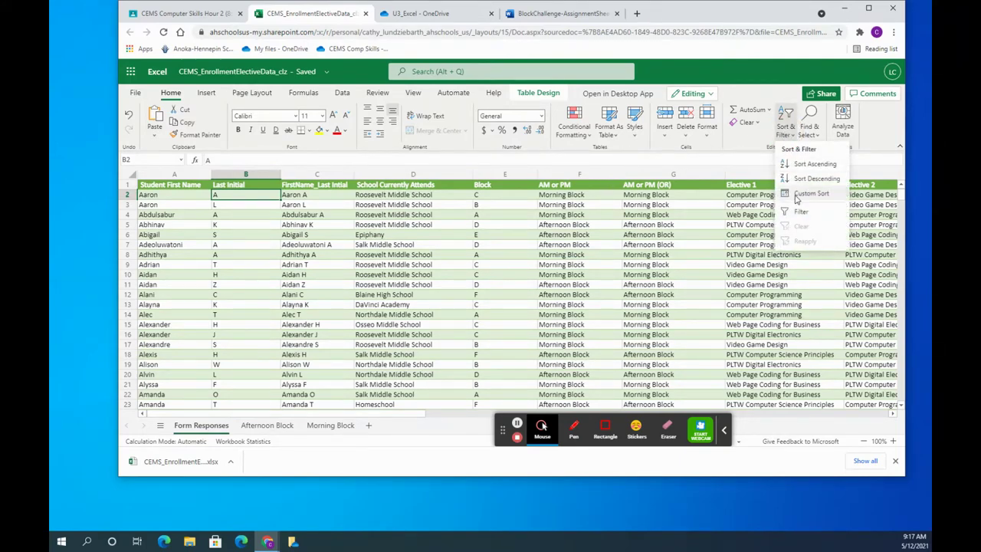
pyautogui.click(801, 194)
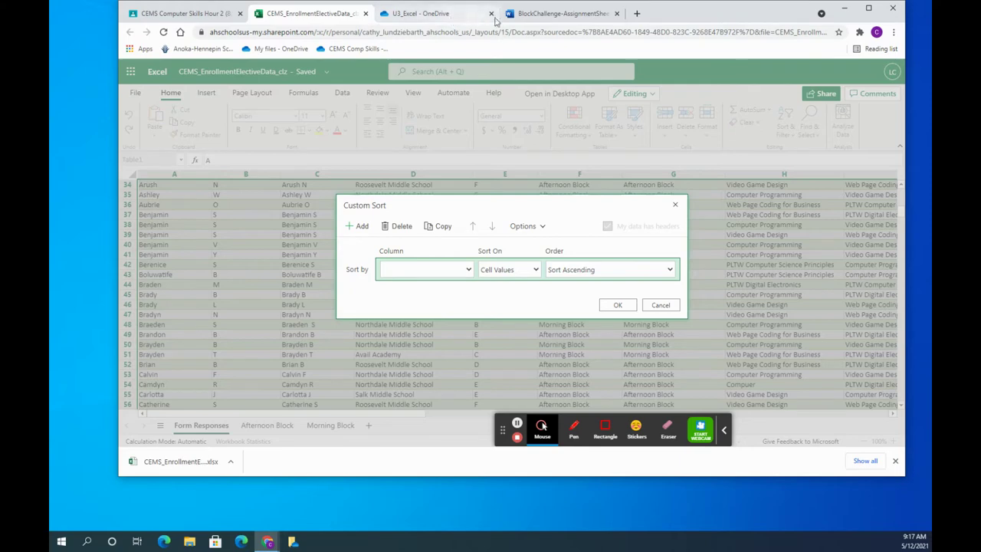
# Review the Sort & Filter task in the Word assignment sheet, highlighting the part about sorting by Morning or Afternoon block.
pyautogui.click(538, 17)
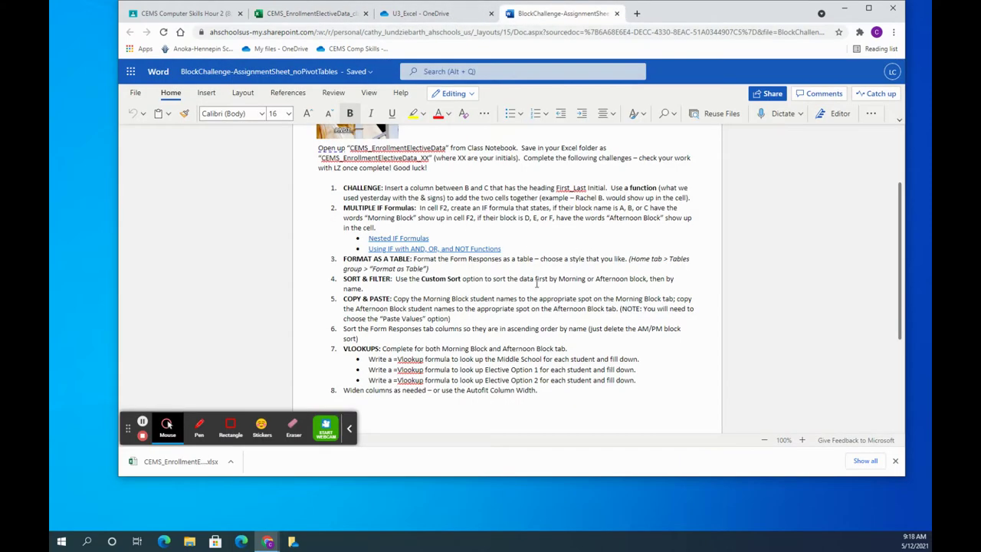
pyautogui.moveTo(553, 279); pyautogui.dragTo(656, 279)
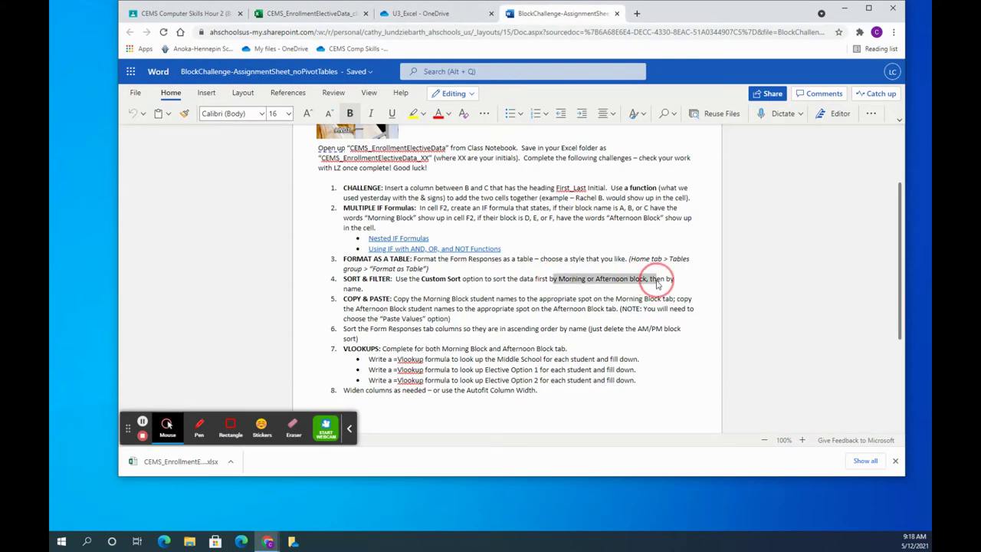
pyautogui.click(803, 441)
pyautogui.click(802, 441)
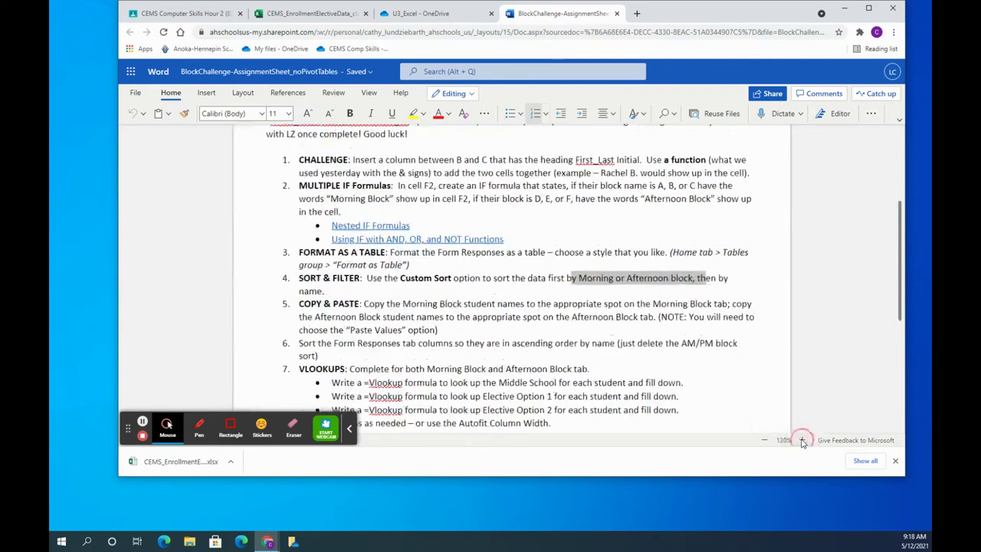
pyautogui.click(803, 441)
pyautogui.click(803, 441)
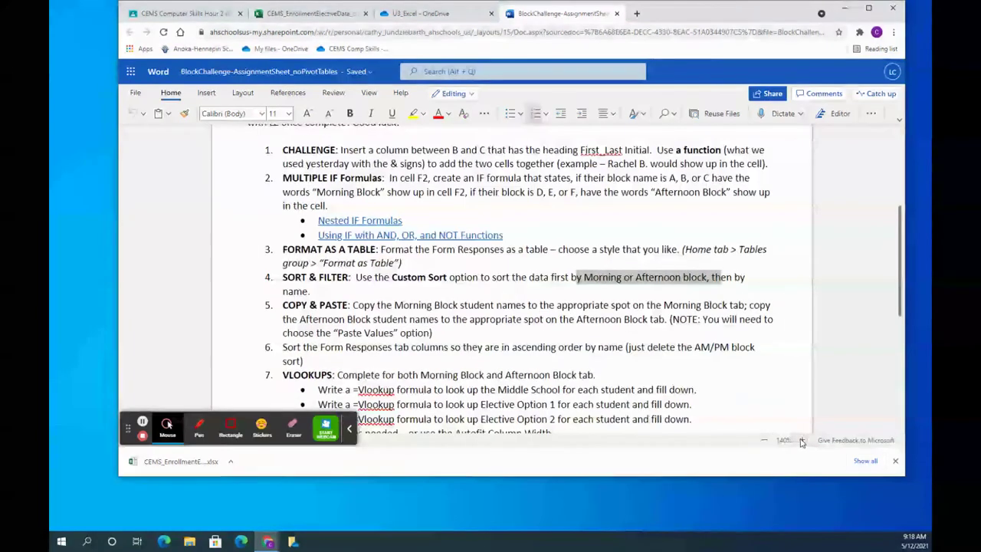
# Back in Excel, set the custom sort to AM or PM ascending and add a second ascending level by Student First Name.
pyautogui.click(312, 15)
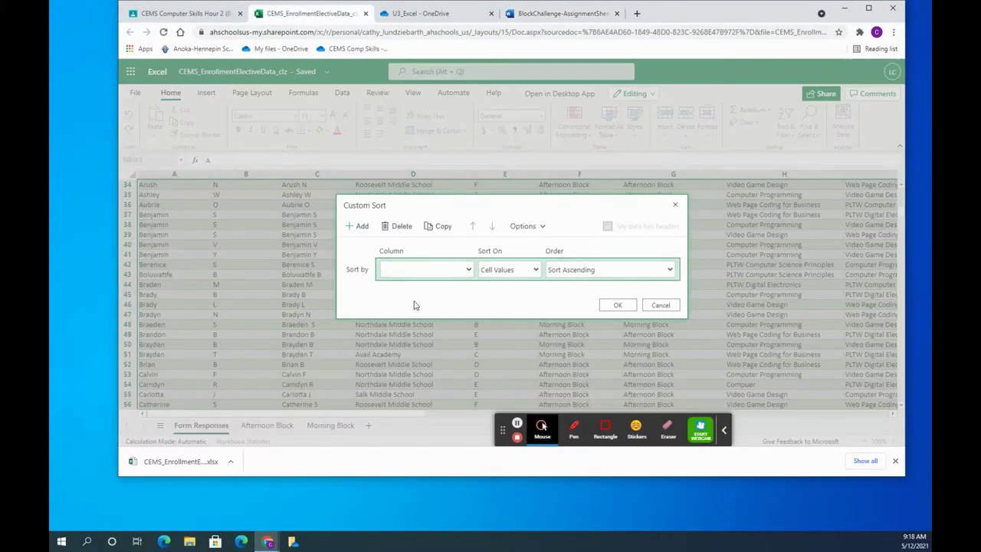
pyautogui.click(469, 270)
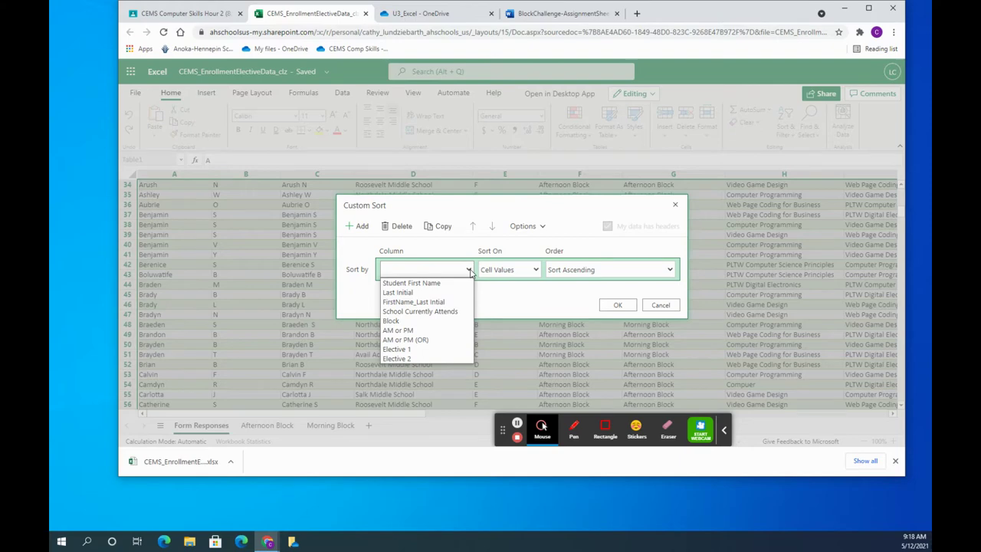
pyautogui.click(426, 330)
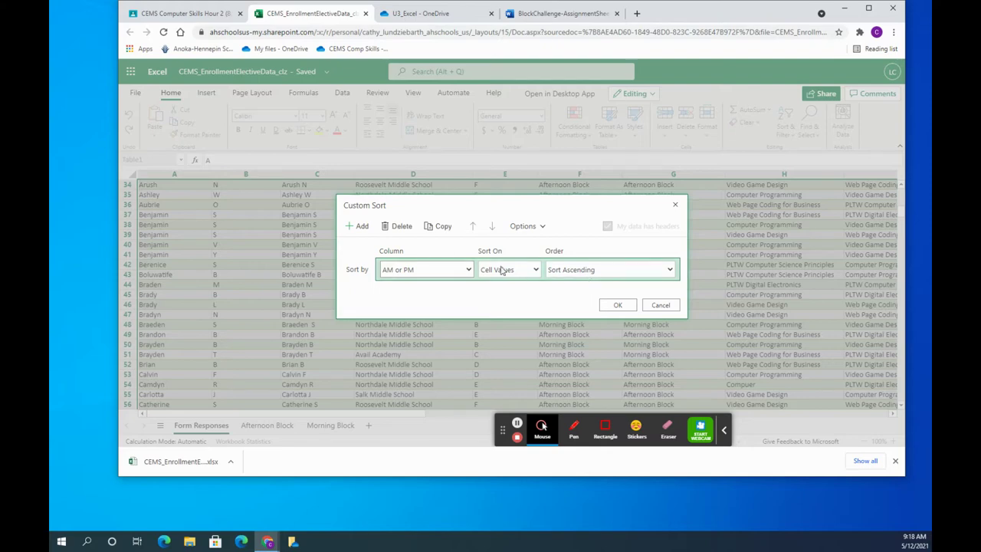
pyautogui.click(358, 226)
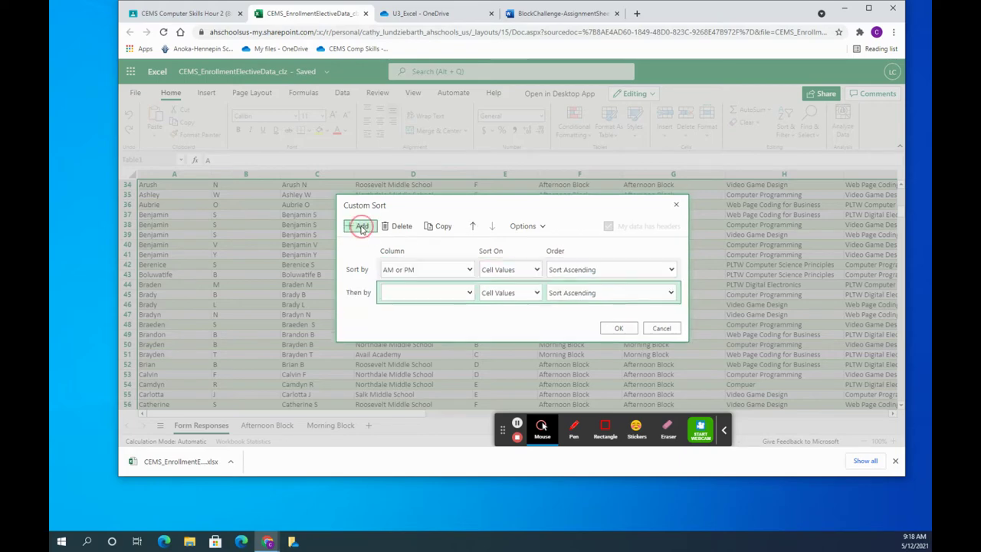
pyautogui.click(471, 293)
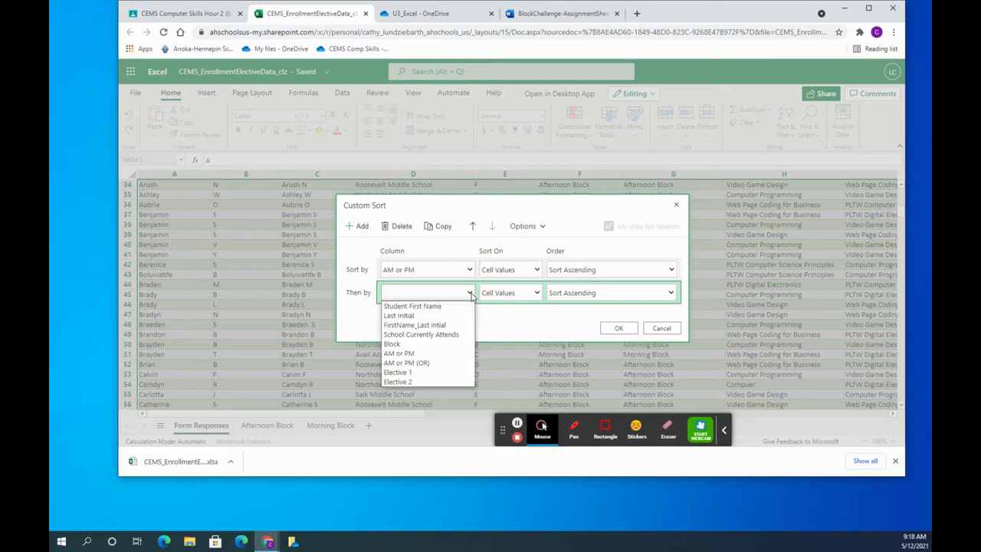
pyautogui.click(437, 307)
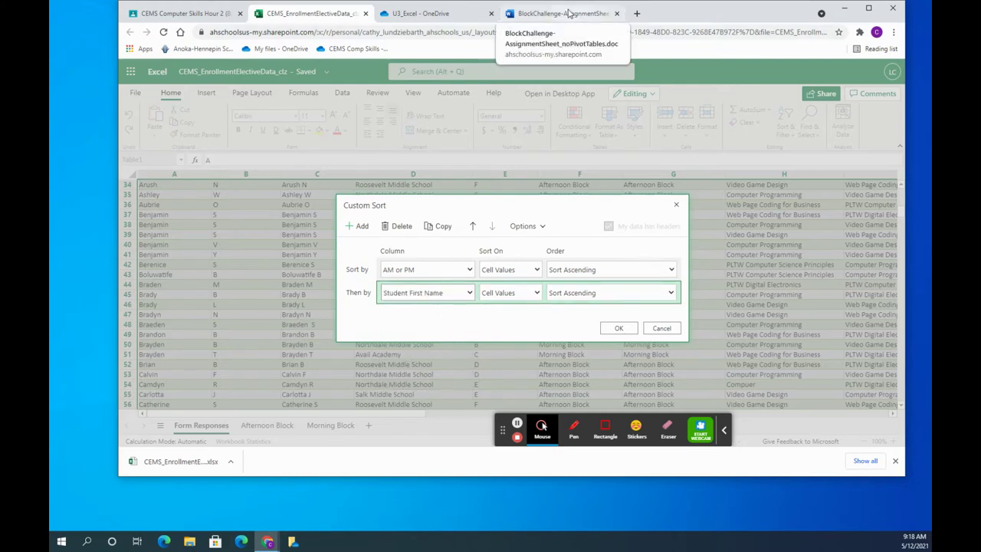
# Recheck the sort task in the assignment sheet, change the second sort level to FirstName_Last Intial, and apply the sort.
pyautogui.click(569, 13)
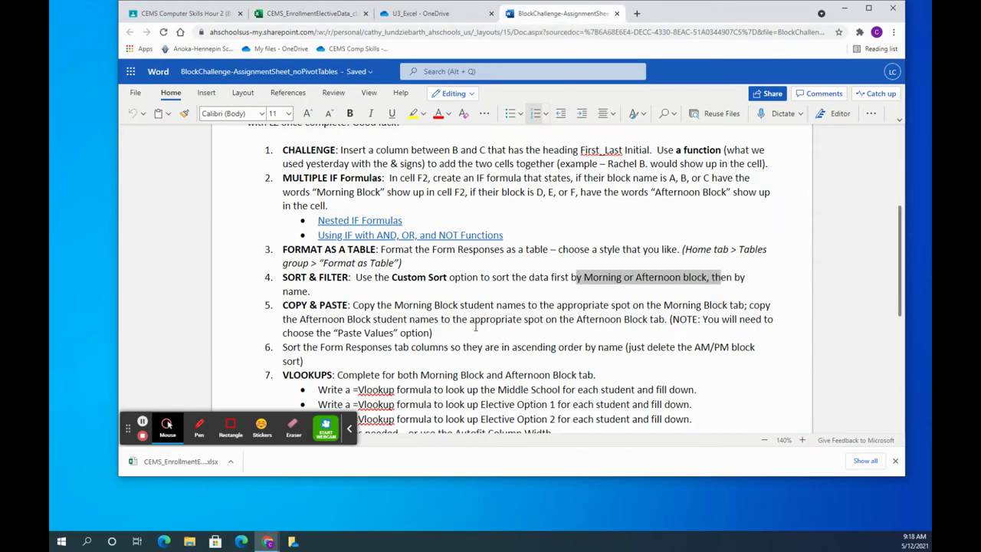
pyautogui.click(340, 17)
pyautogui.click(467, 292)
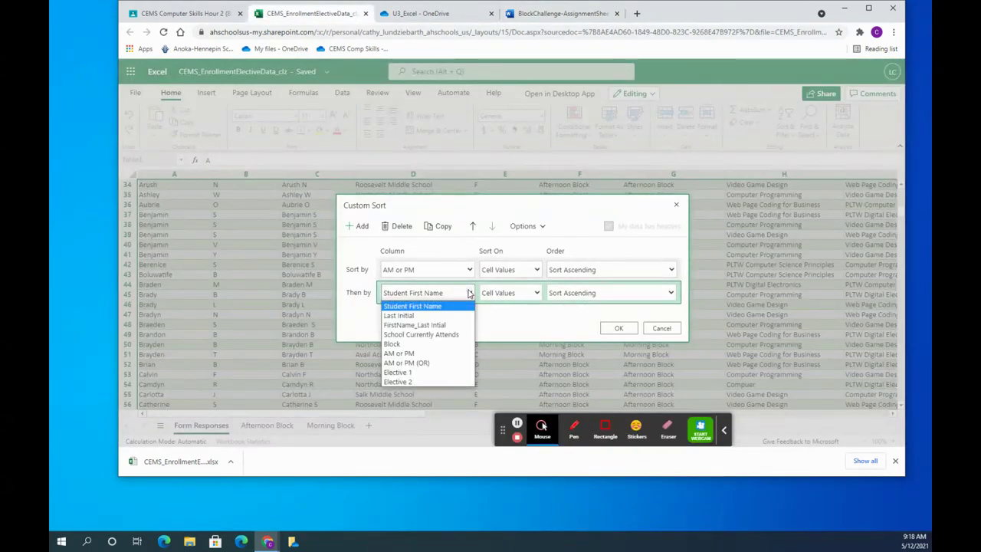
pyautogui.click(453, 325)
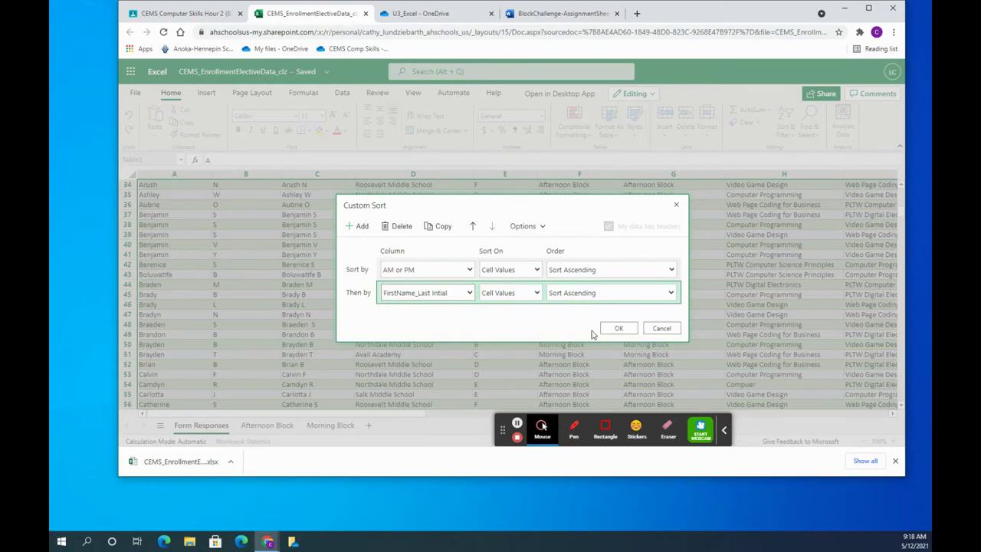
pyautogui.click(618, 328)
pyautogui.scroll(10, 491, 307)
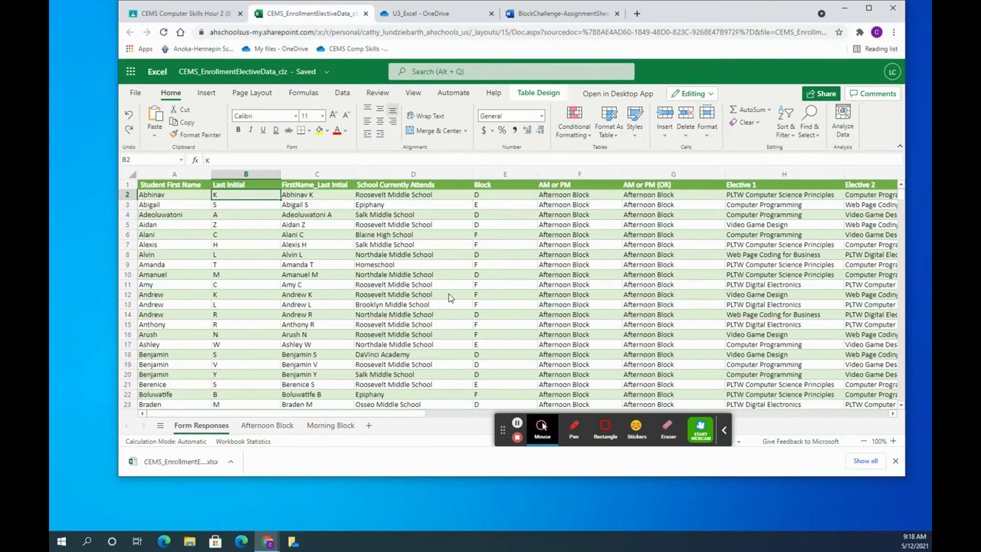
pyautogui.scroll(-3, 449, 298)
pyautogui.scroll(3, 449, 297)
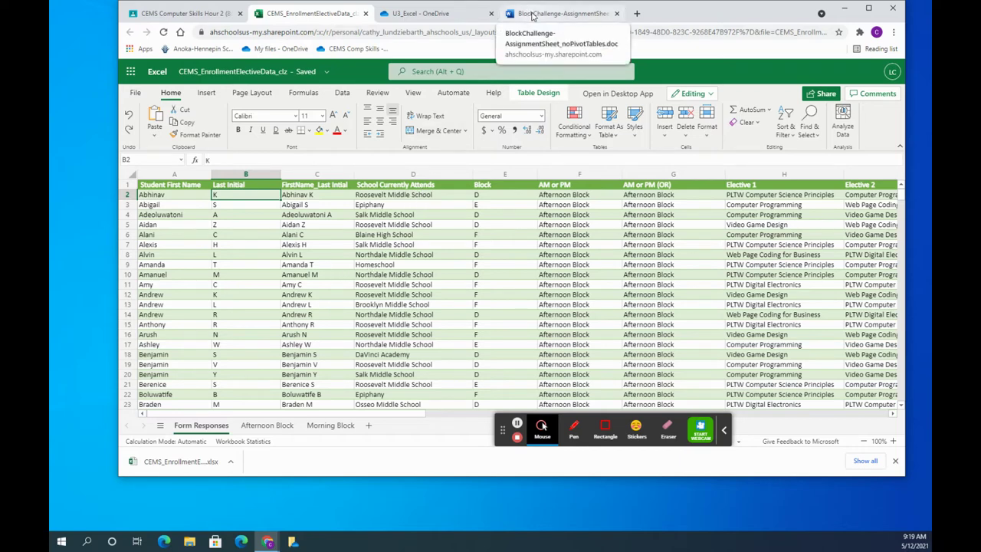
# Read the Copy & Paste task and the remaining tasks in the Word assignment sheet.
pyautogui.click(532, 14)
pyautogui.scroll(-2, 472, 294)
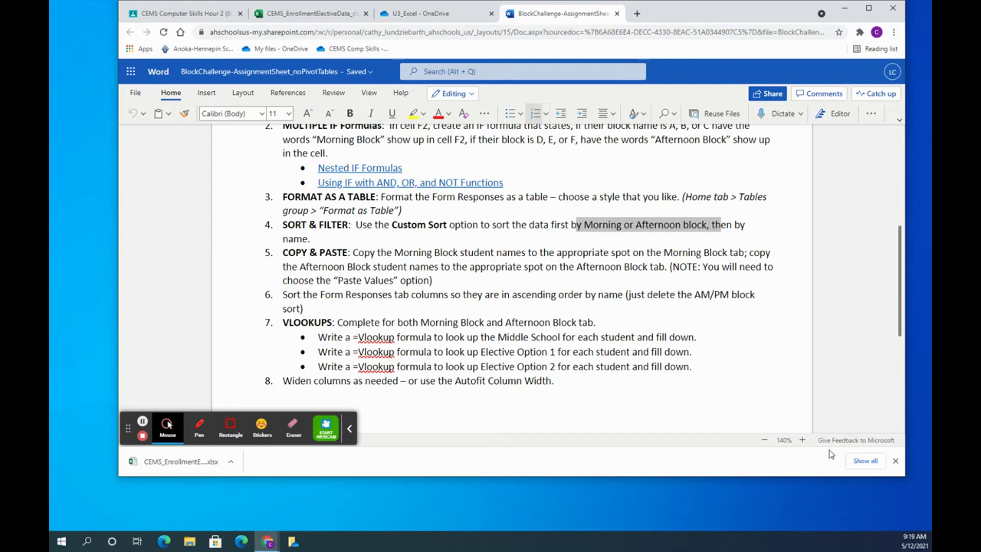
pyautogui.click(803, 442)
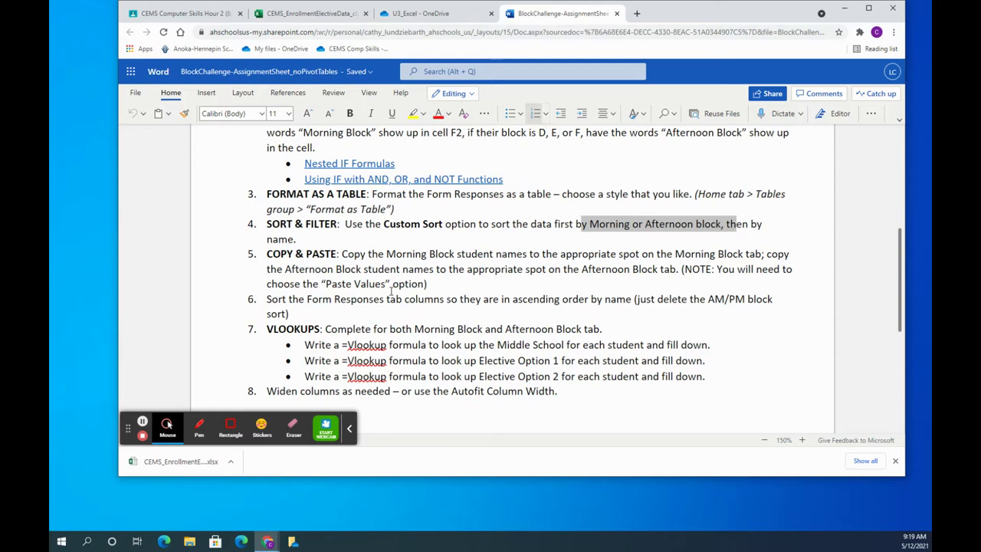
# Return to the Excel workbook and copy the combined student names in C2:C202 of the Form Responses sheet.
pyautogui.click(317, 16)
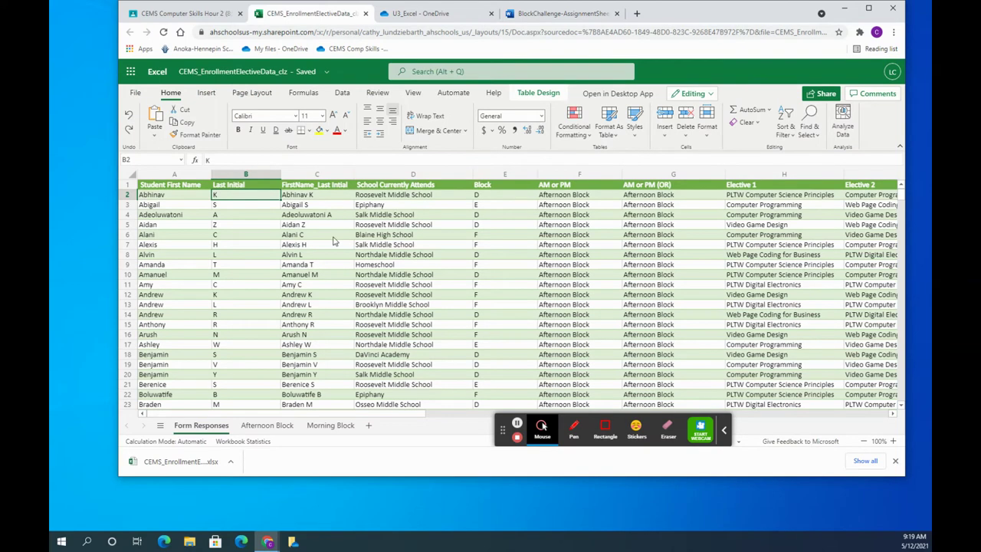
pyautogui.moveTo(292, 197); pyautogui.dragTo(322, 270)
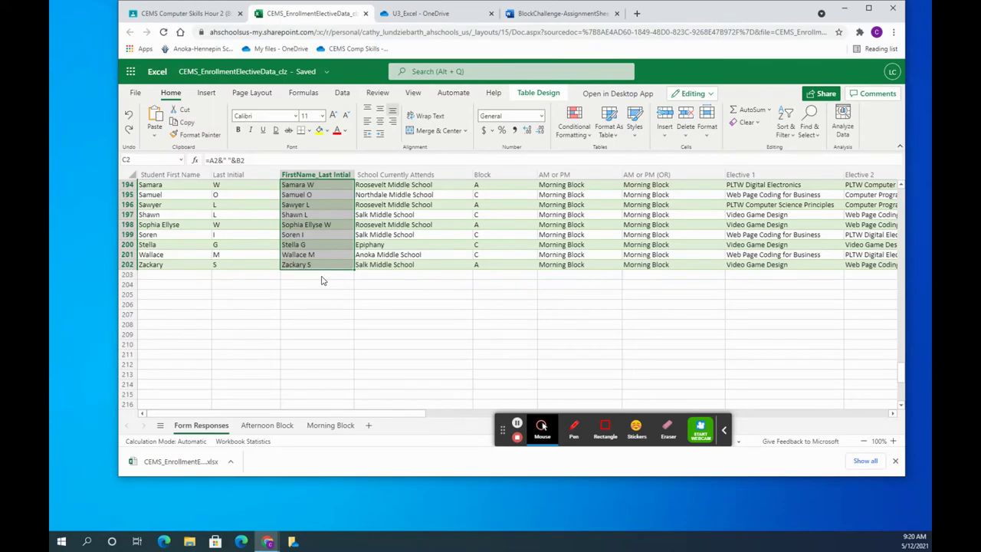
pyautogui.scroll(3, 329, 310)
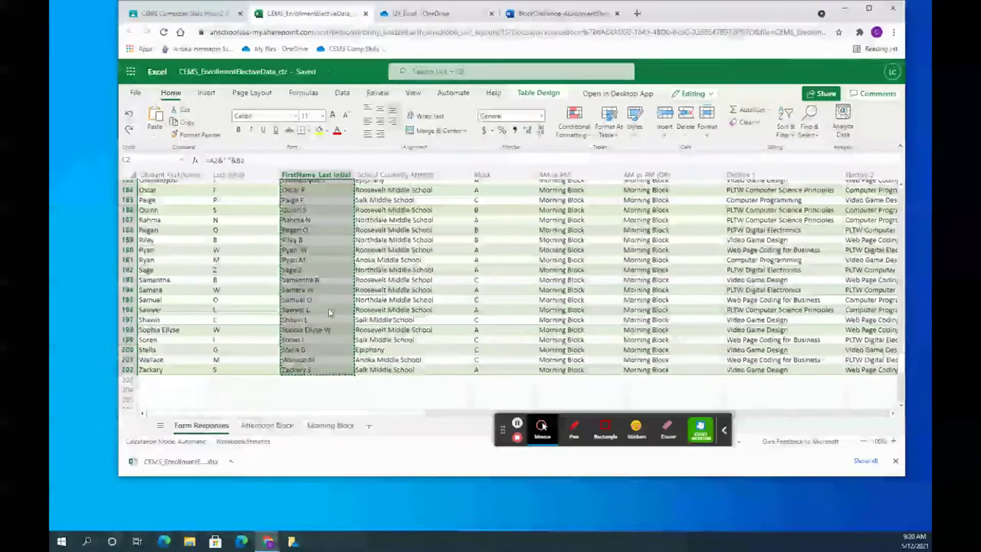
# Copy only the Afternoon Block students' combined names, C2:C100, on the Form Responses sheet.
pyautogui.scroll(6, 328, 310)
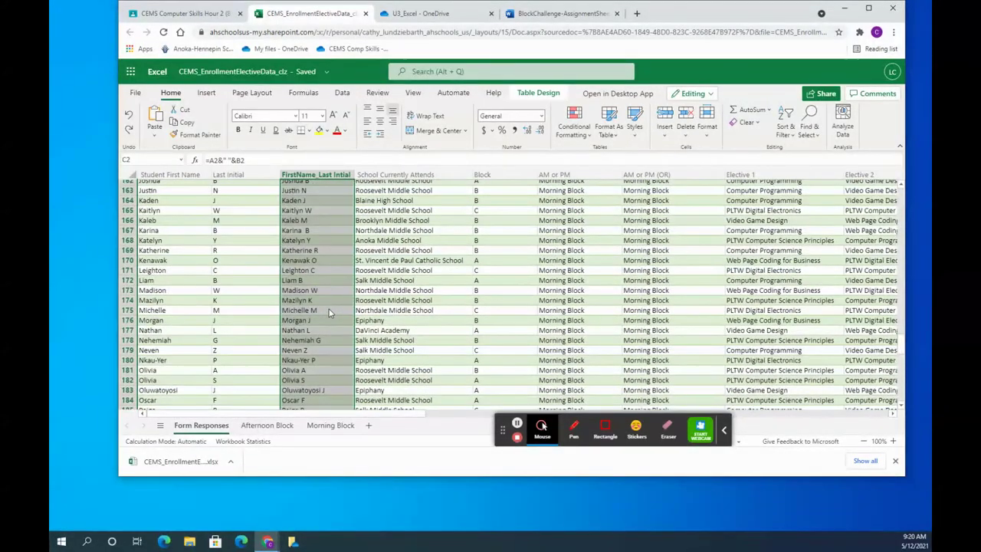
pyautogui.scroll(20, 329, 309)
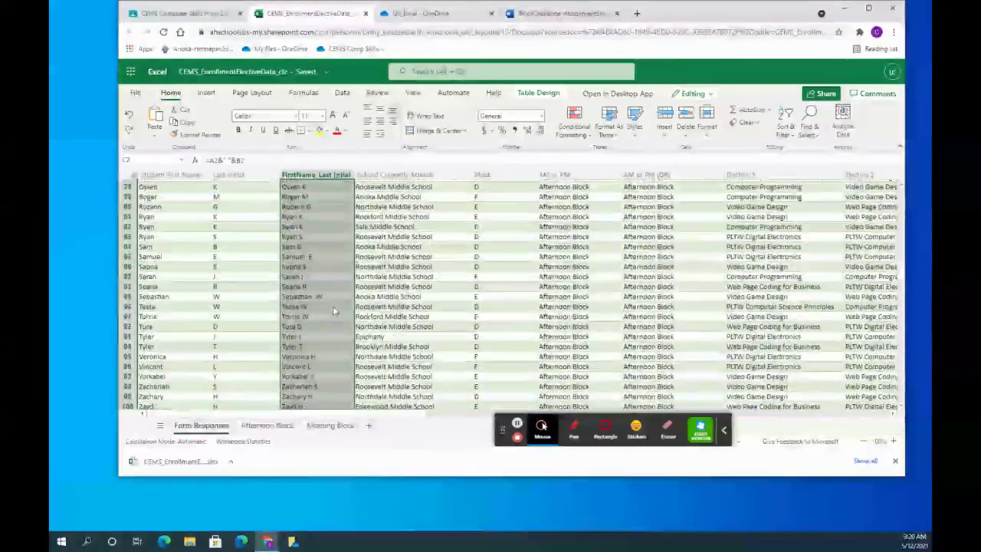
pyautogui.scroll(20, 333, 309)
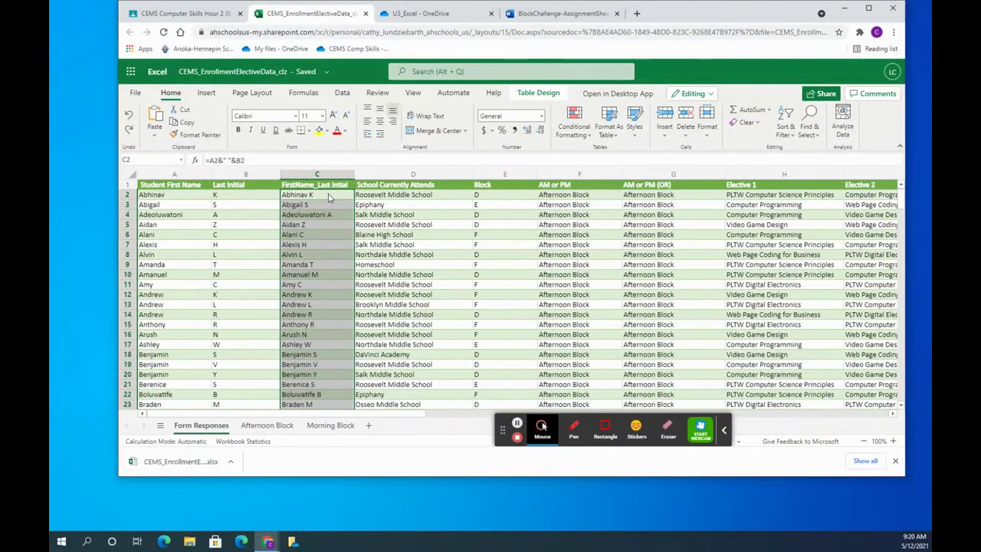
pyautogui.moveTo(329, 196); pyautogui.dragTo(330, 366)
pyautogui.hotkey('ctrl', 'c')
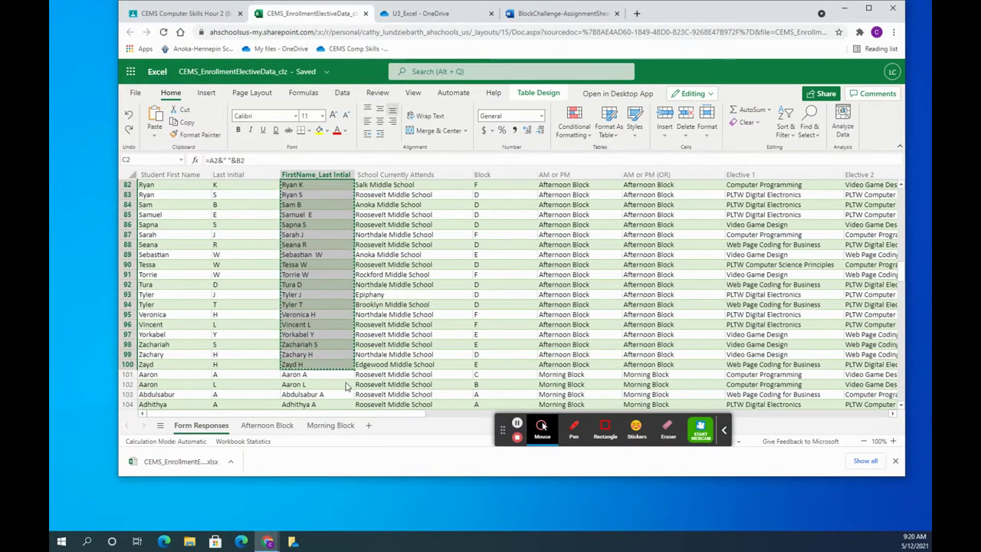
# Try a regular paste of the copied names at A4 of the Afternoon Block sheet, recheck the source, and undo the paste.
pyautogui.click(265, 426)
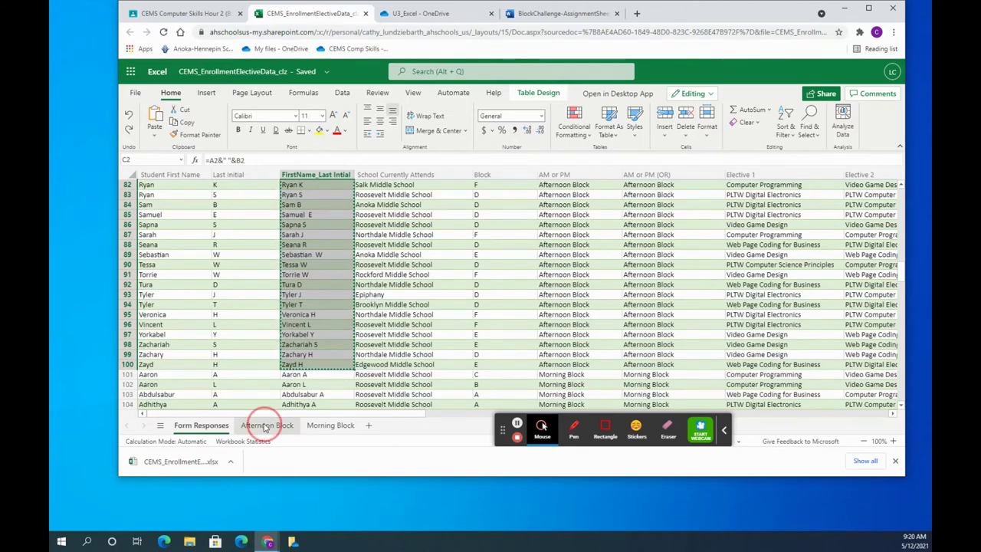
pyautogui.click(170, 222)
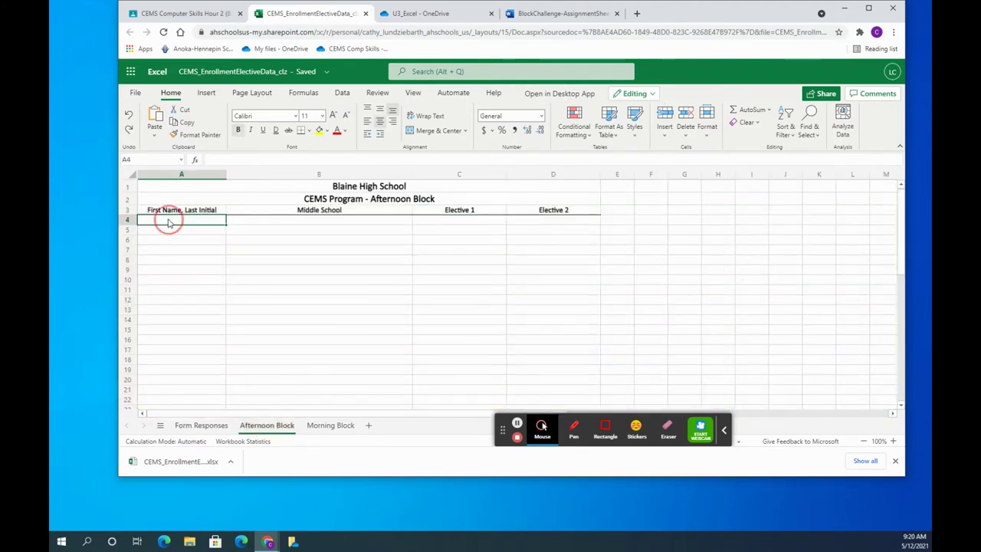
pyautogui.hotkey('ctrl', 'v')
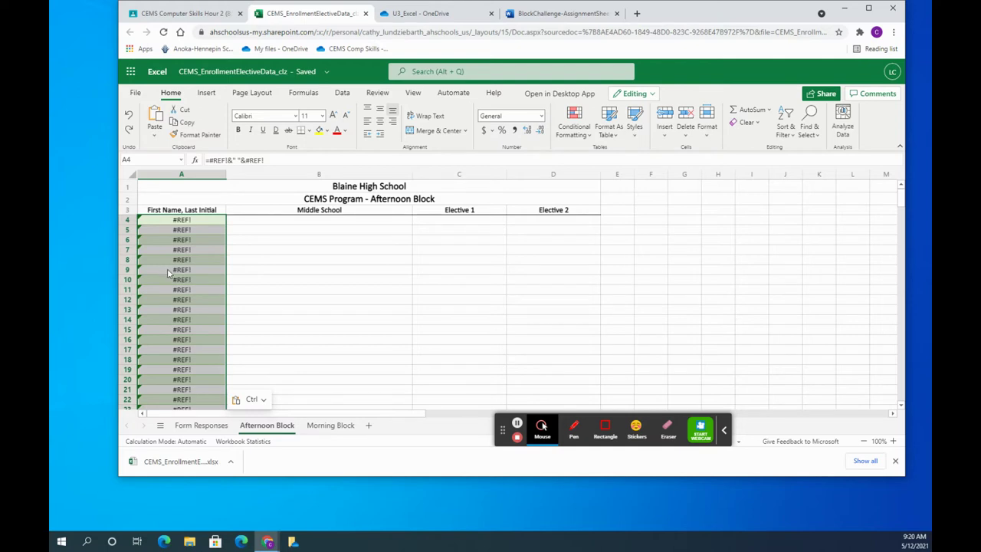
pyautogui.click(201, 425)
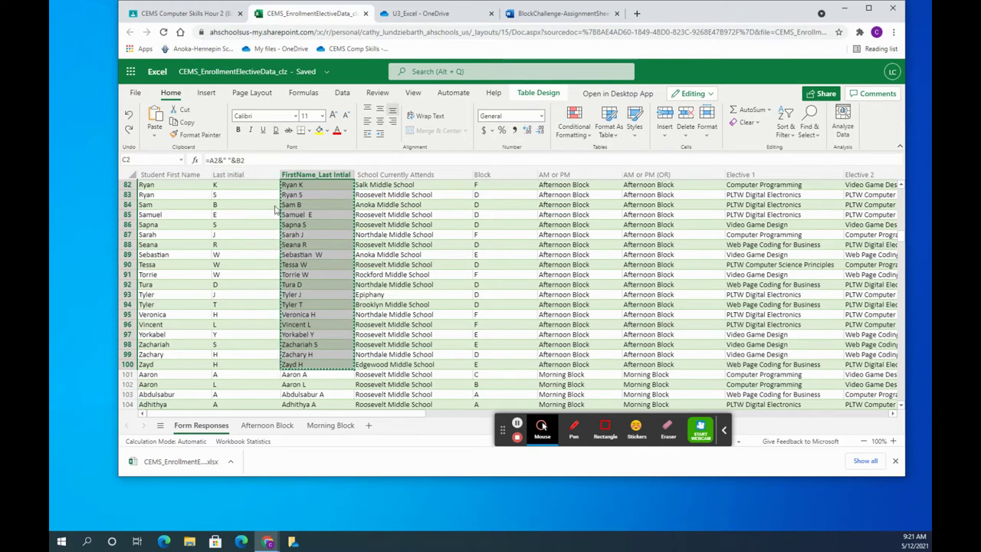
pyautogui.click(262, 427)
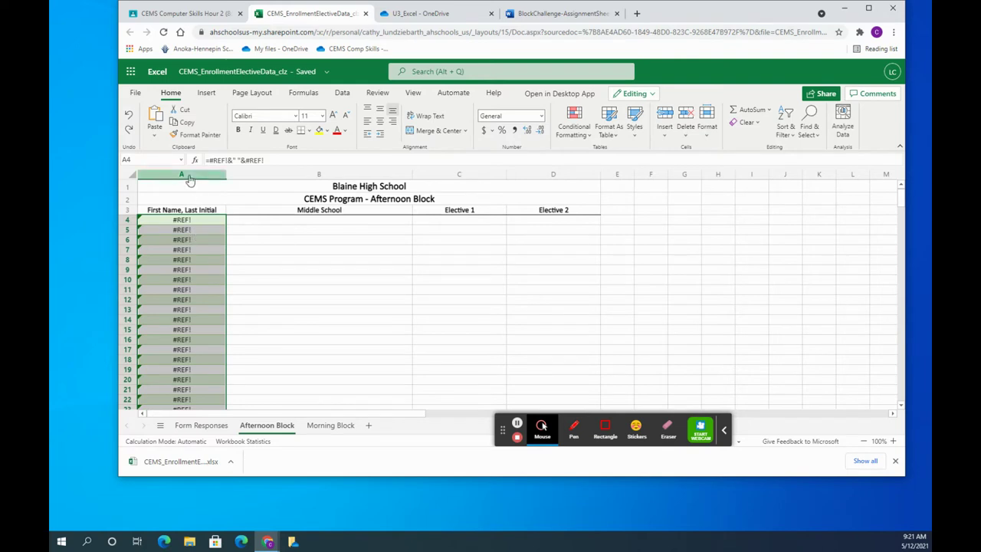
pyautogui.click(130, 115)
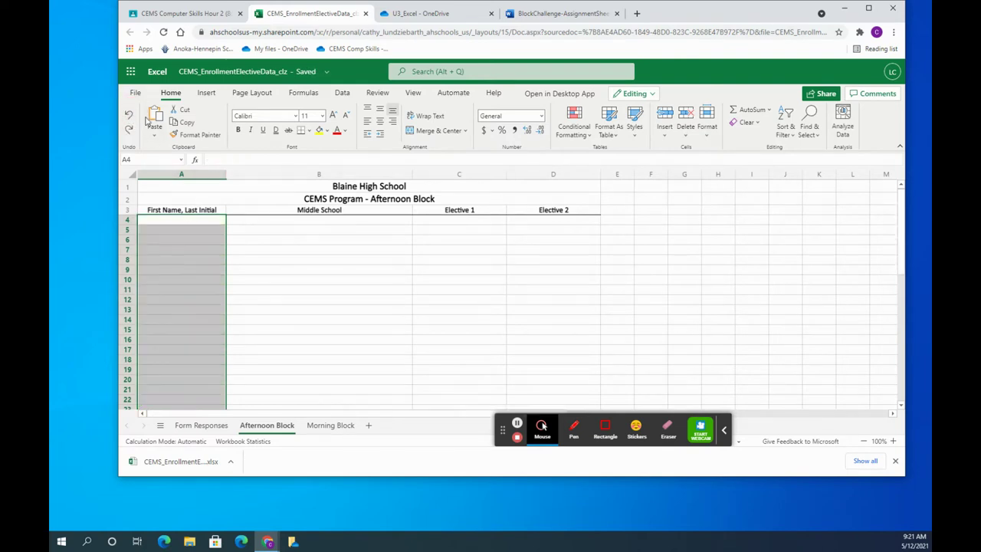
# Paste the copied afternoon names as values only, starting at A4 of the Afternoon Block sheet.
pyautogui.click(155, 134)
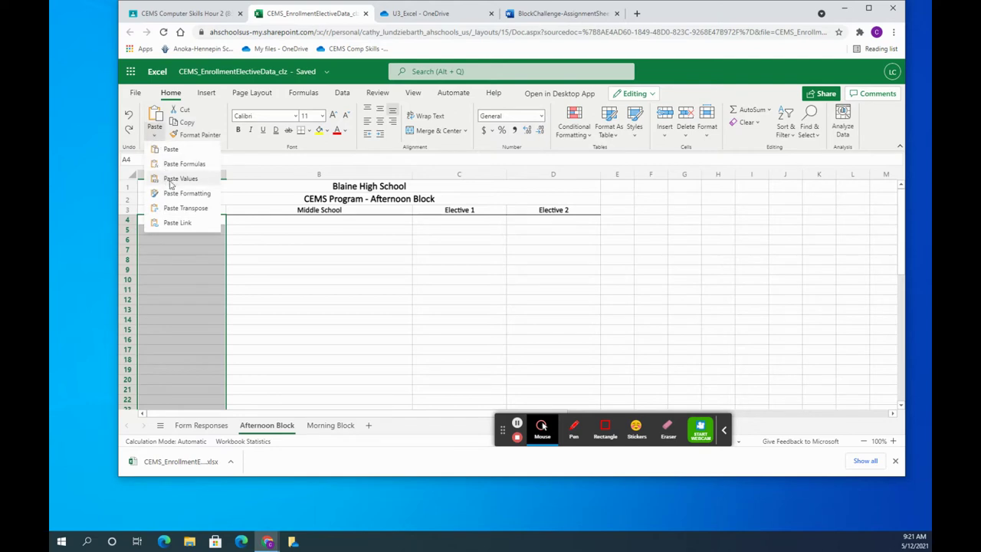
pyautogui.click(172, 182)
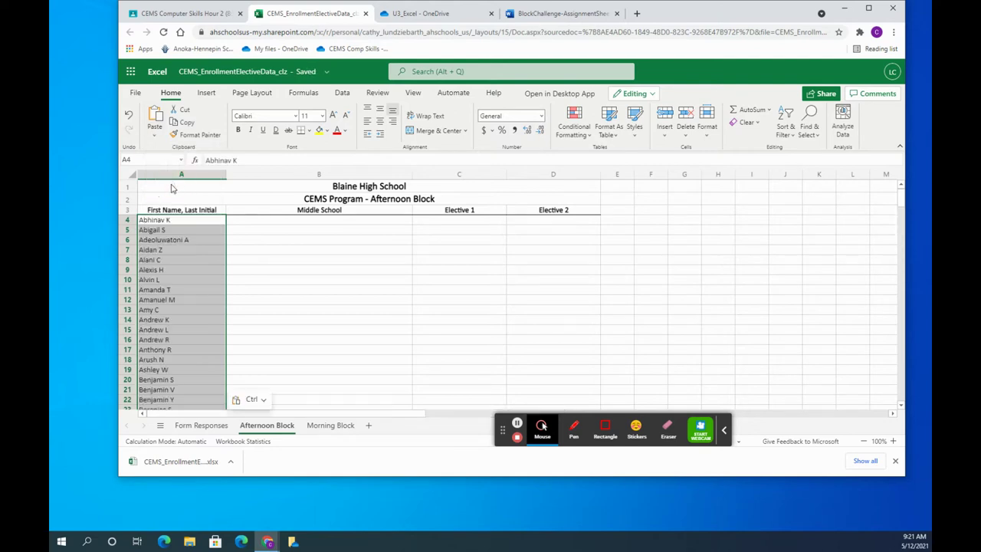
pyautogui.click(280, 331)
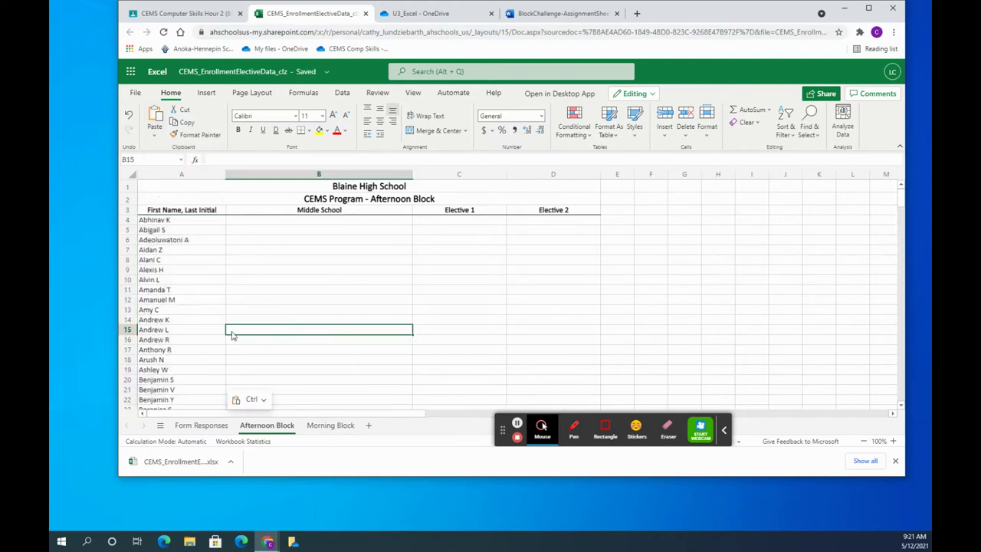
pyautogui.click(191, 331)
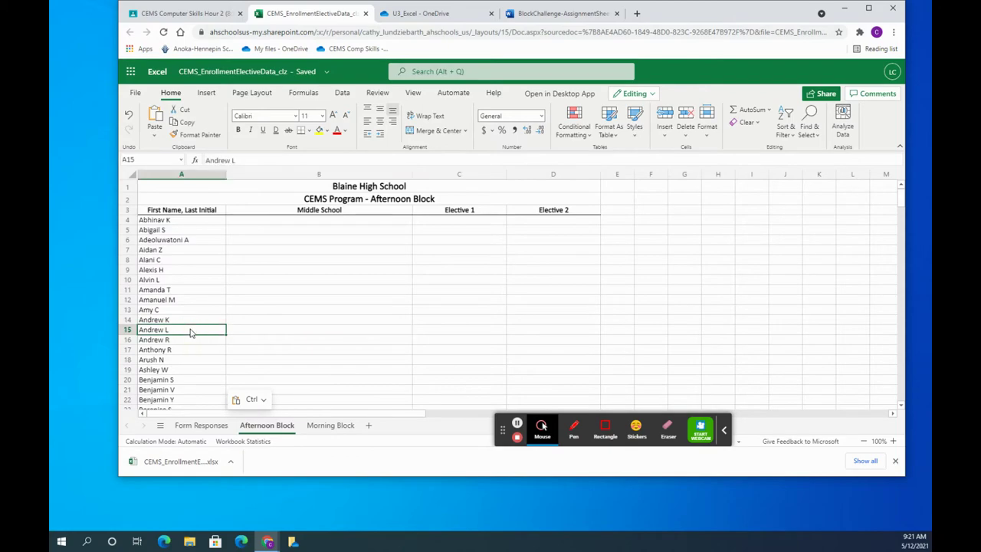
# Copy the Morning Block students' combined names, C101:C202, on the Form Responses sheet.
pyautogui.click(201, 425)
pyautogui.scroll(-10, 297, 266)
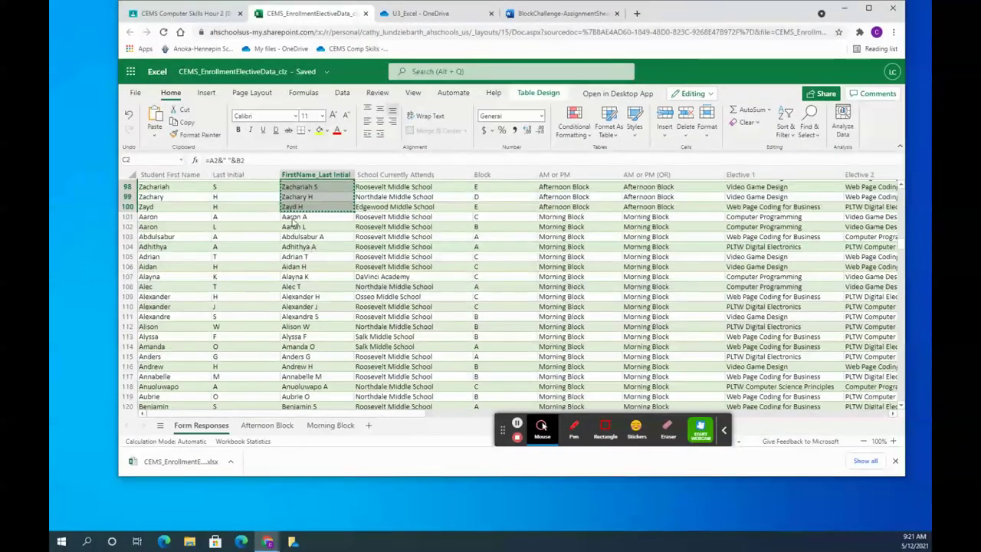
pyautogui.moveTo(299, 217); pyautogui.dragTo(305, 307)
pyautogui.hotkey('ctrl', 'c')
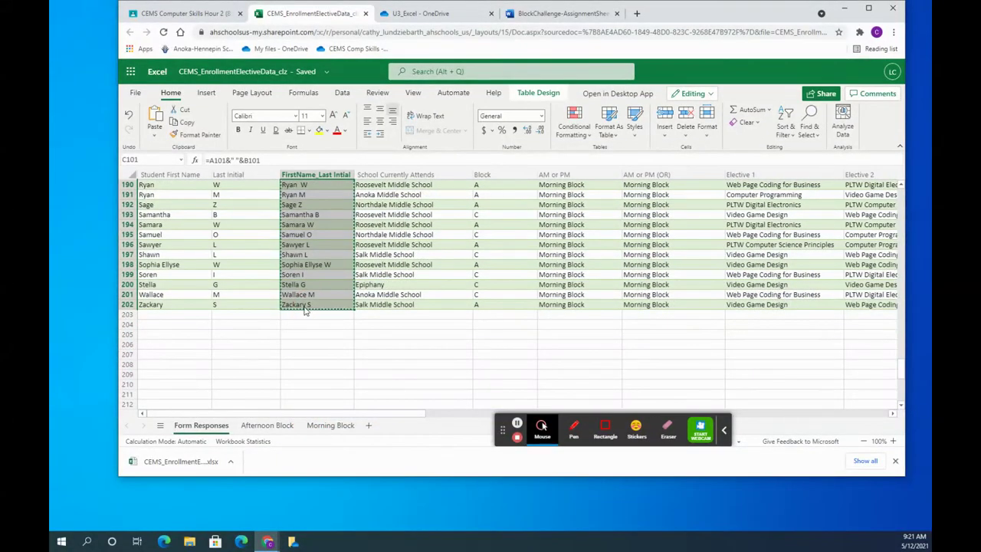
# Paste the copied morning names as values only, starting at A4 of the Morning Block sheet.
pyautogui.click(307, 425)
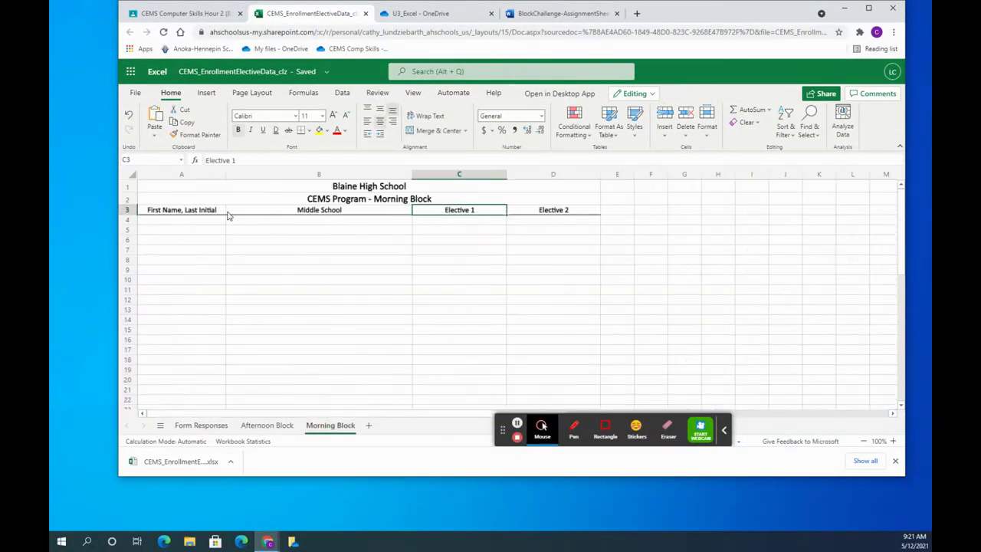
pyautogui.click(201, 222)
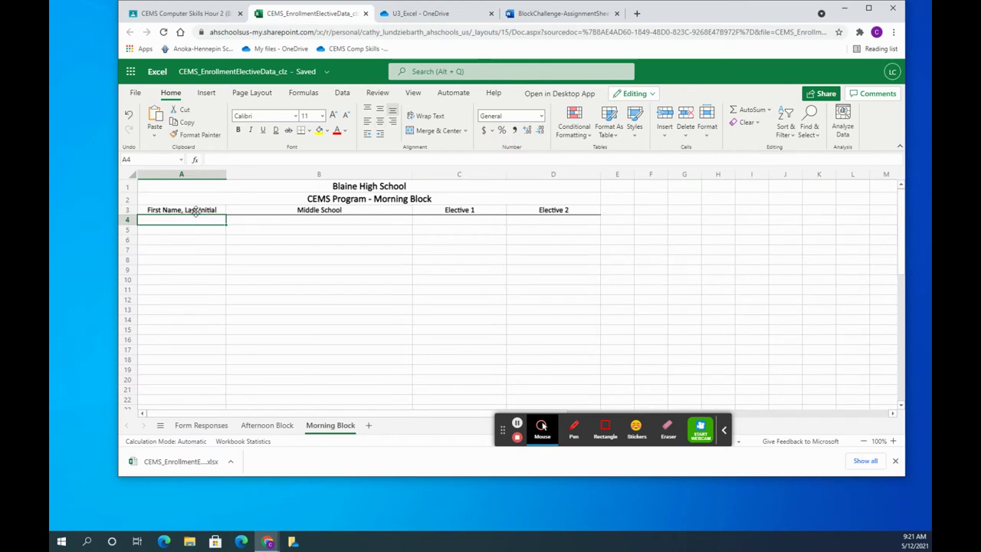
pyautogui.click(154, 133)
pyautogui.click(184, 184)
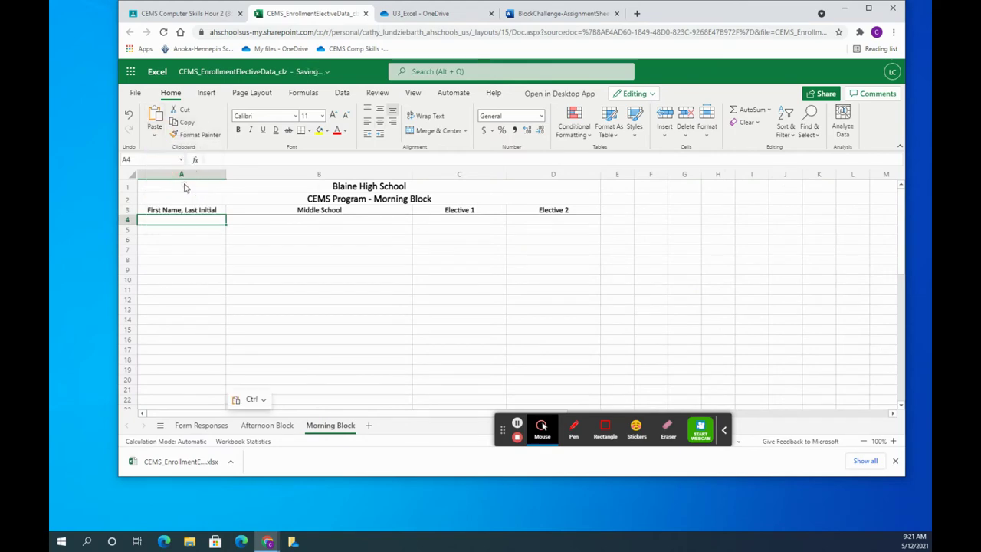
pyautogui.click(223, 328)
pyautogui.scroll(-2, 253, 322)
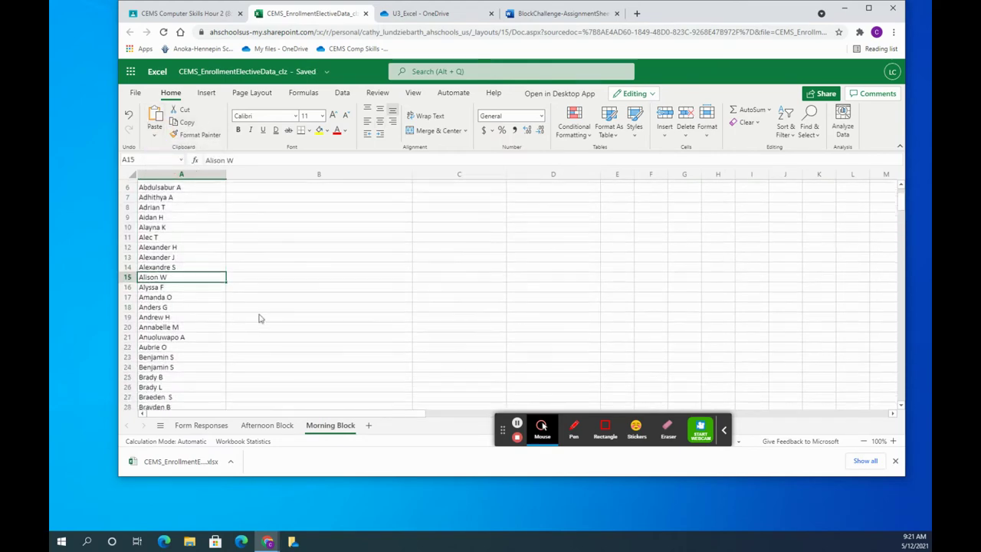
# Read the re-sorting task in the Word assignment sheet and return to the Excel workbook.
pyautogui.click(531, 15)
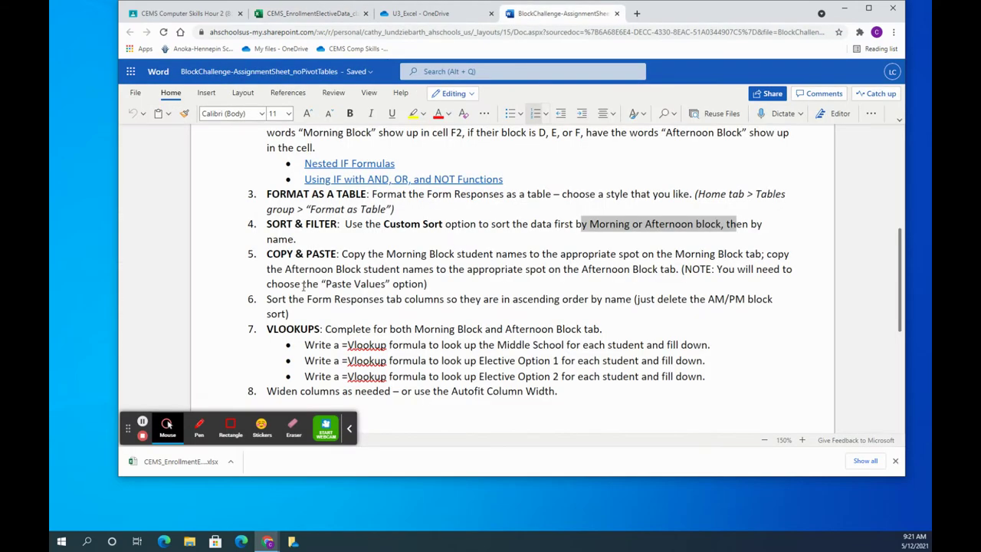
pyautogui.scroll(-1, 391, 306)
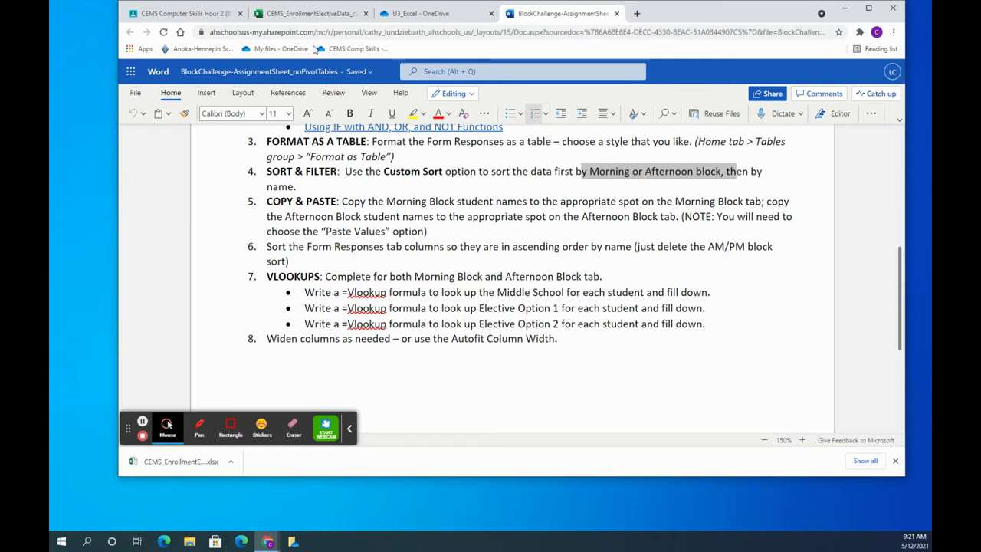
pyautogui.click(311, 13)
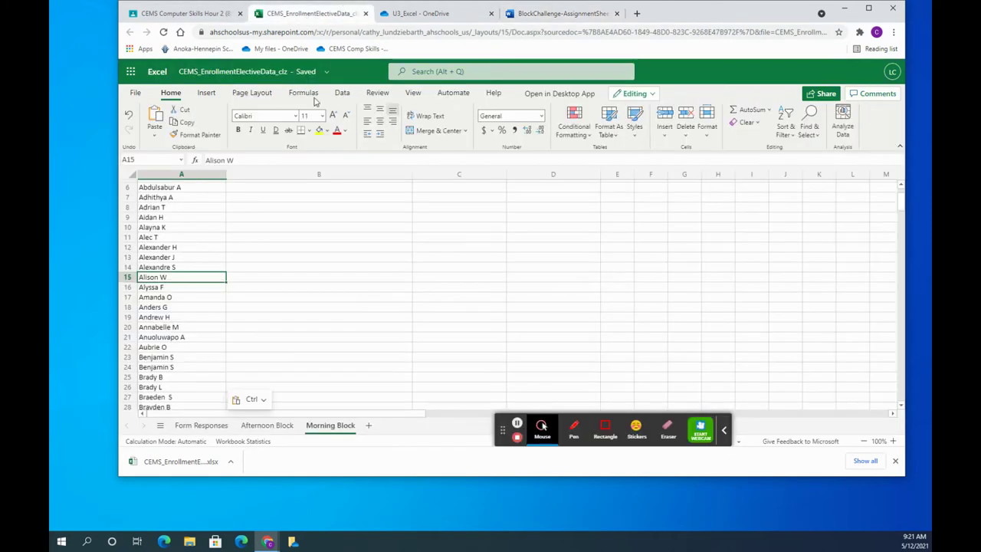
# Delete the AM or PM level from the Form Responses custom sort and apply the ascending sort by FirstName_Last Intial.
pyautogui.click(199, 425)
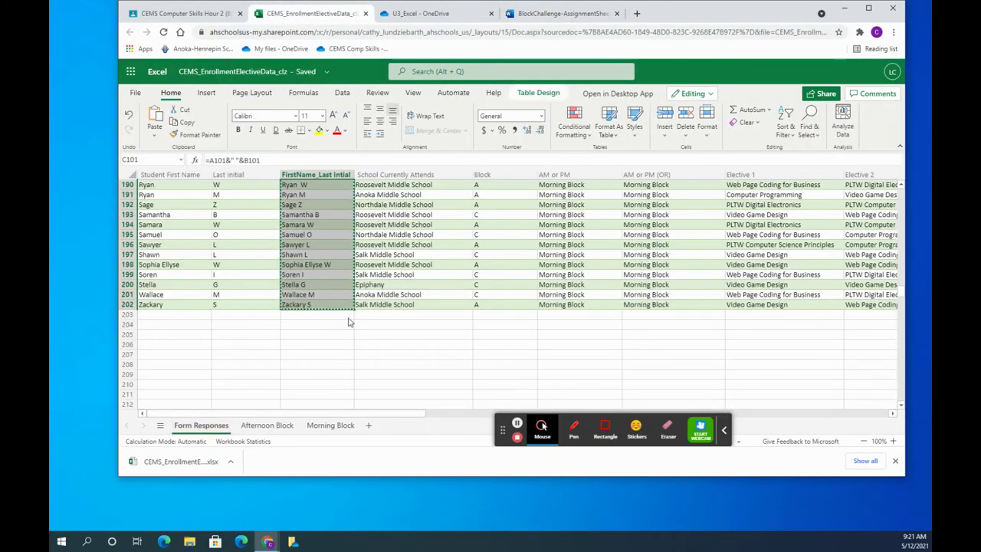
pyautogui.scroll(5, 349, 322)
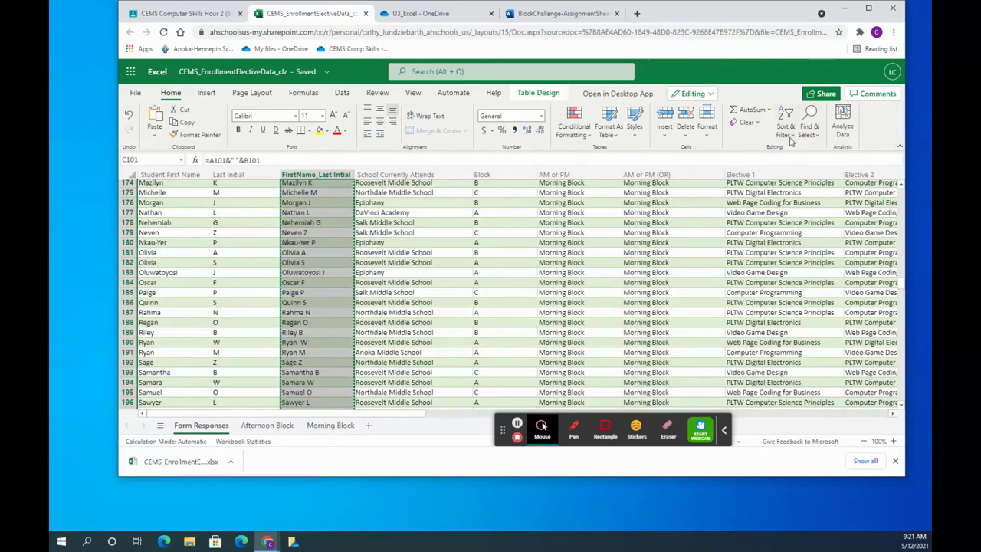
pyautogui.click(788, 130)
pyautogui.click(809, 191)
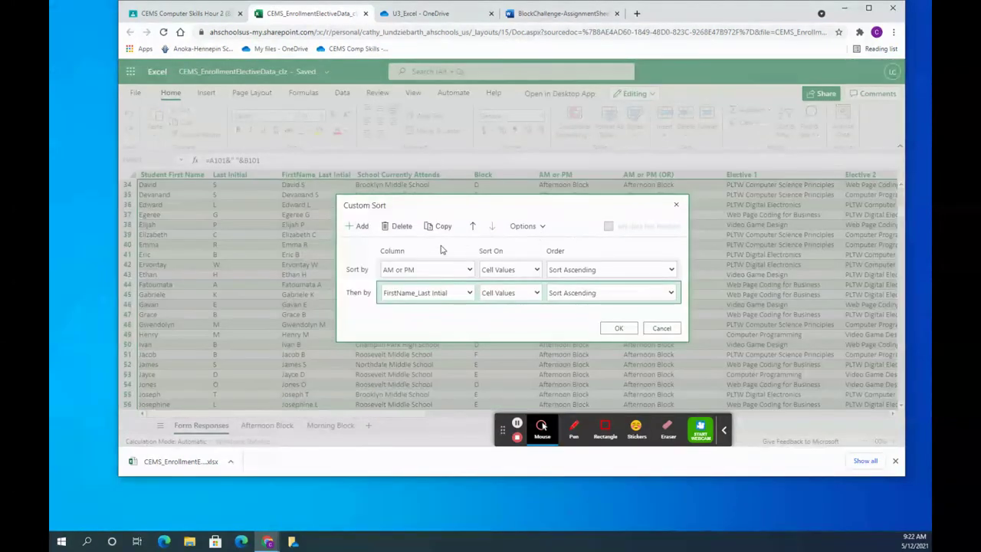
pyautogui.click(406, 269)
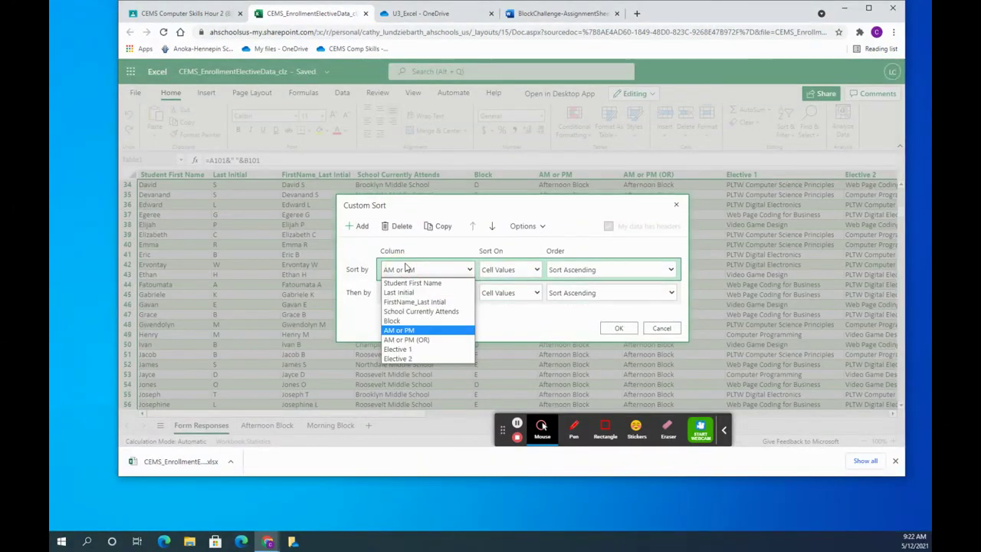
pyautogui.click(400, 225)
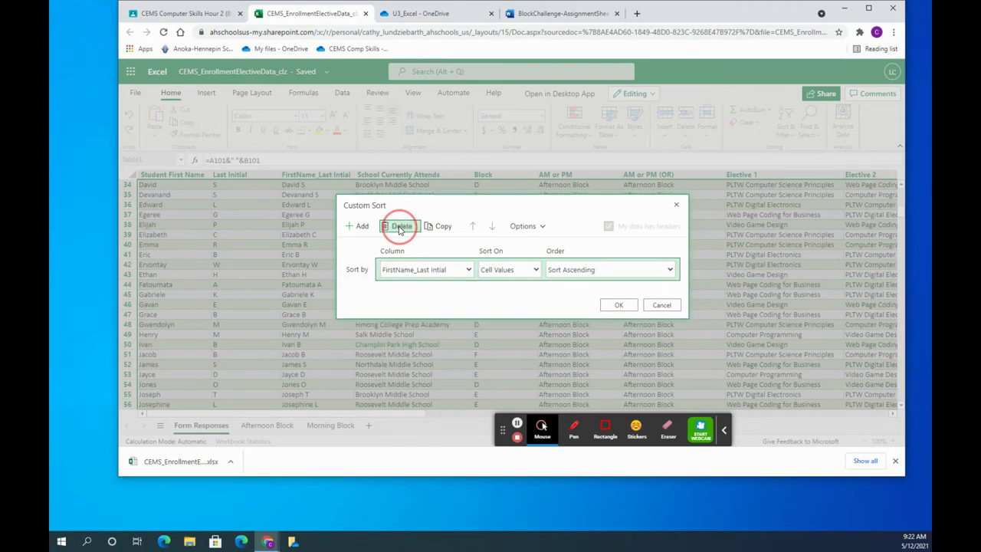
pyautogui.click(620, 305)
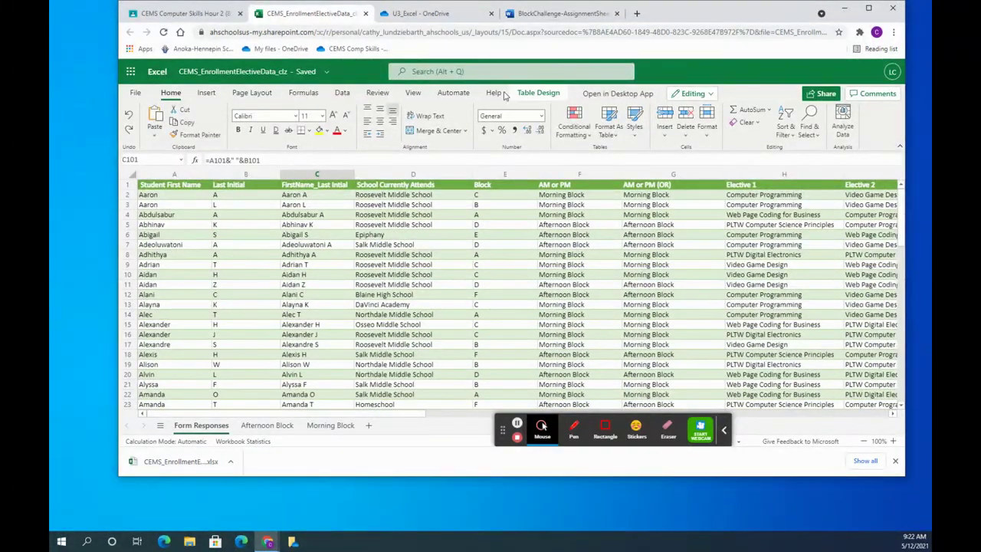
# Read the VLOOKUPS task in the Word assignment sheet, and review the student names on the workbook's Afternoon Block sheet.
pyautogui.click(550, 16)
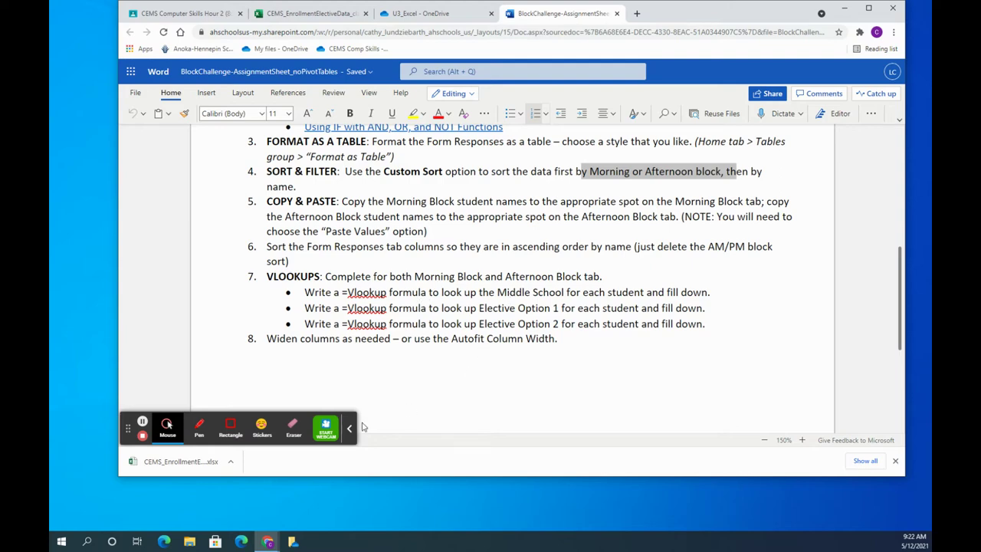
pyautogui.click(307, 13)
pyautogui.click(268, 425)
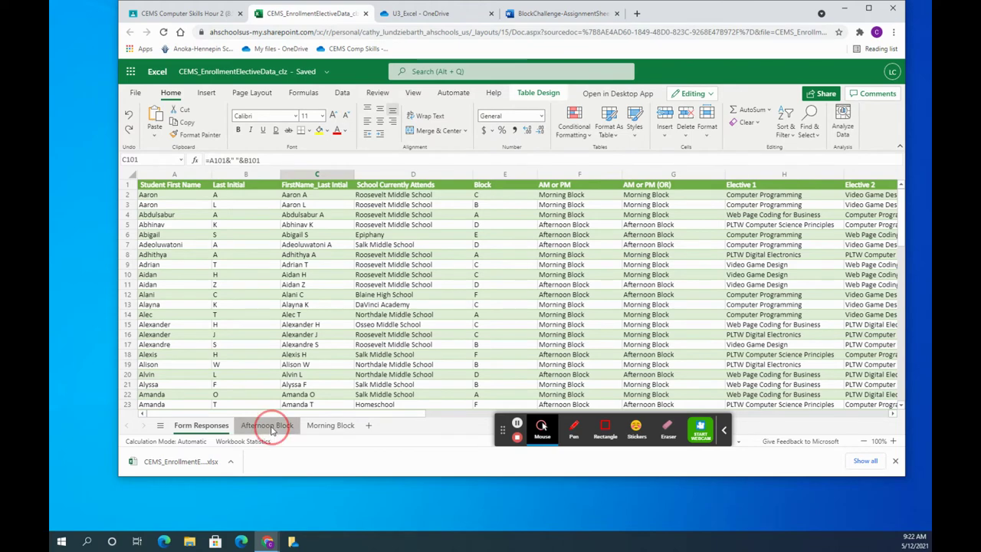
pyautogui.click(161, 221)
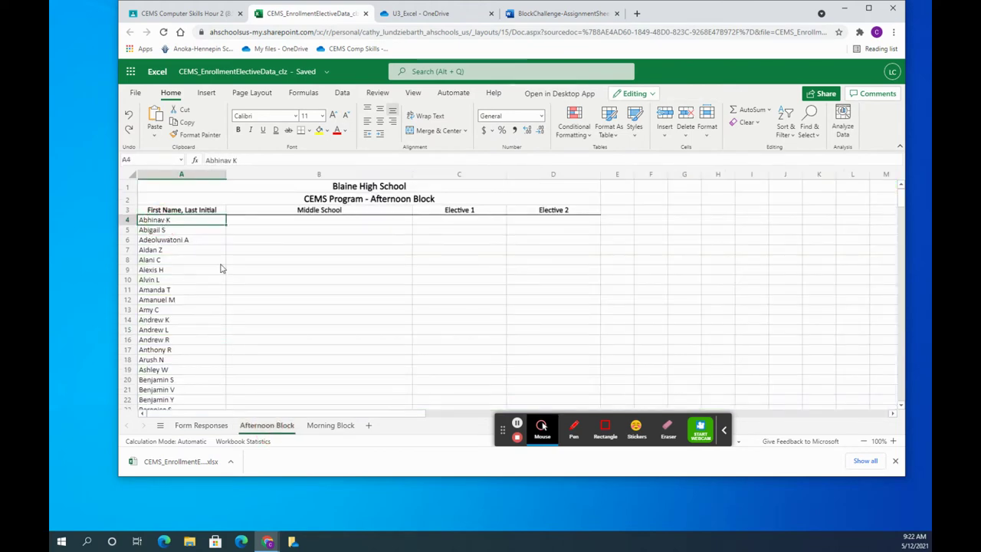
pyautogui.click(184, 230)
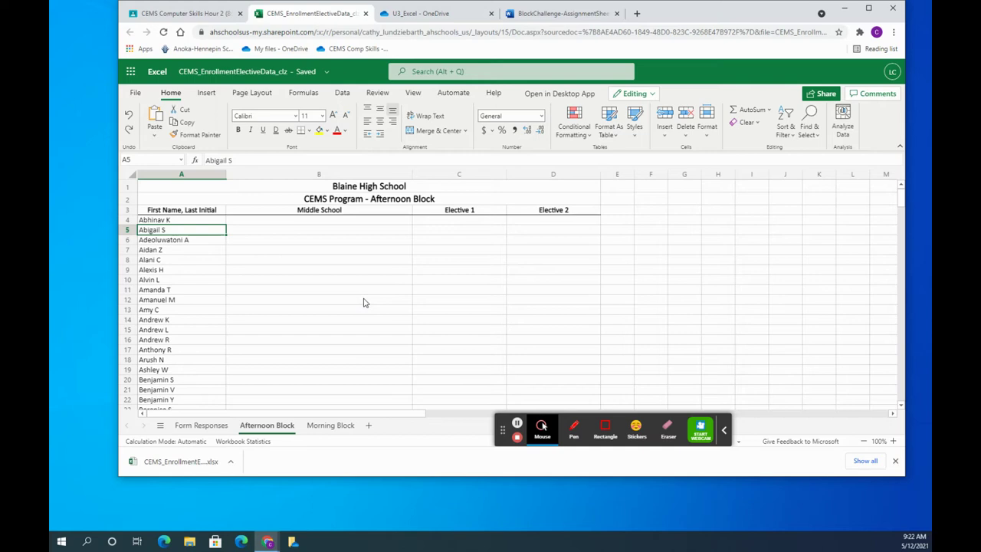
# Begin a VLOOKUP formula in B4 of the Afternoon Block sheet with A4 as the lookup value.
pyautogui.click(339, 222)
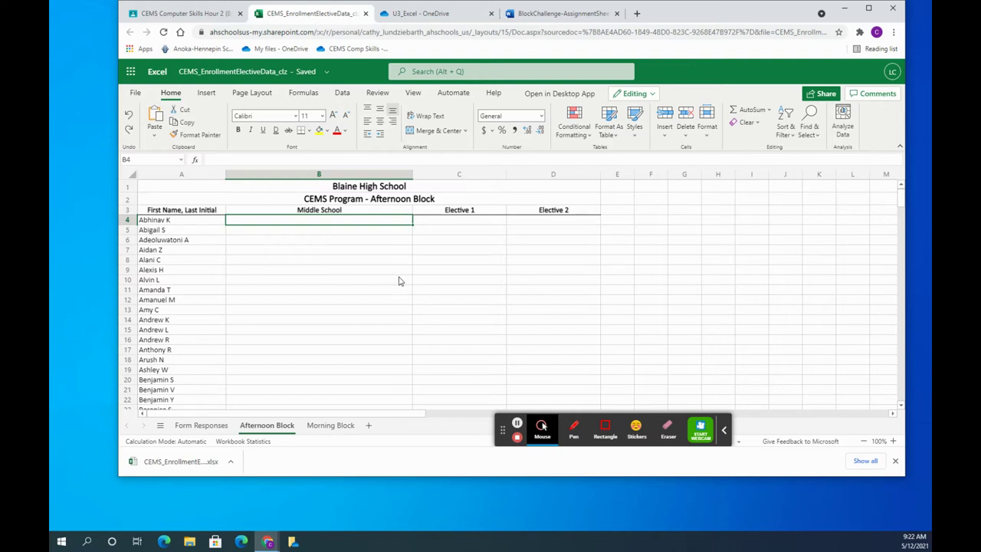
pyautogui.write('=')
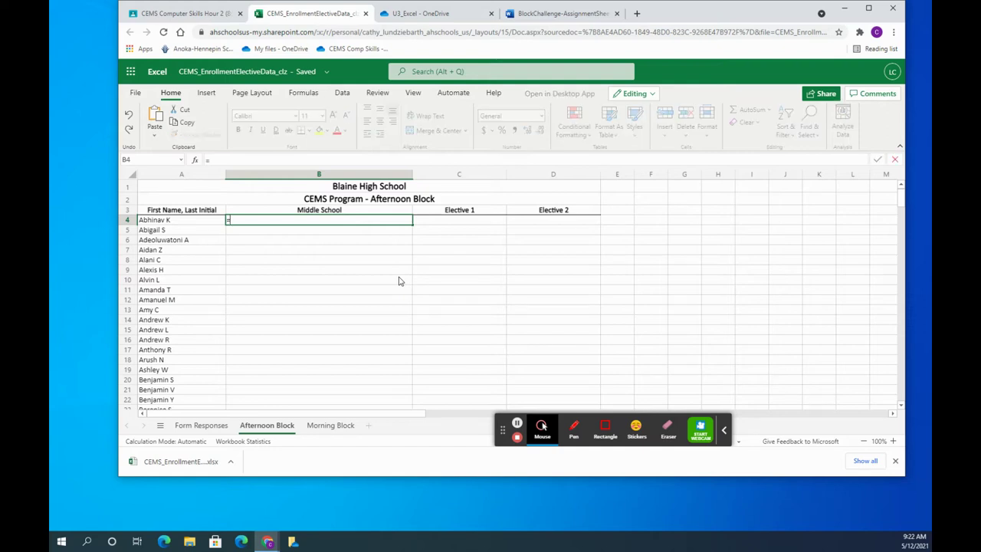
pyautogui.write('vl')
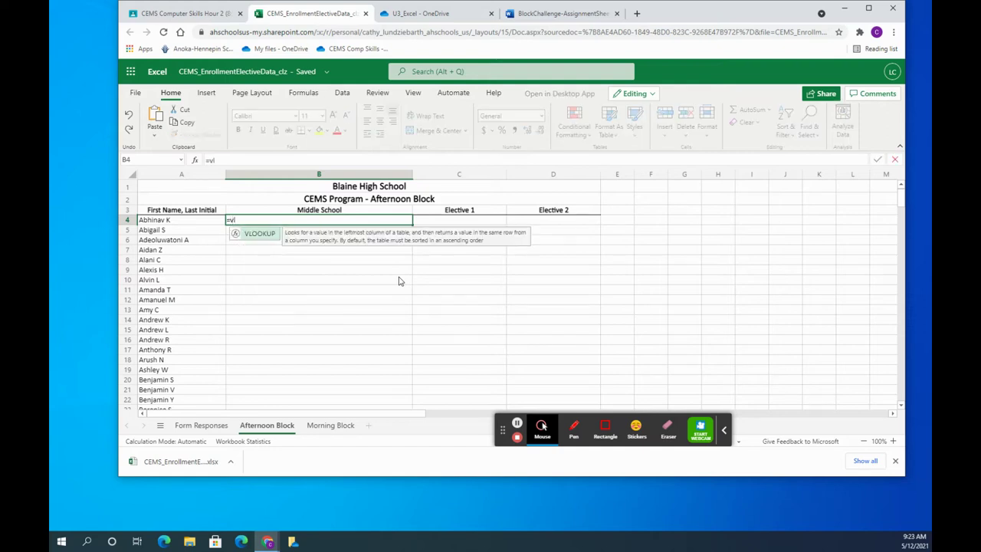
pyautogui.doubleClick(261, 234)
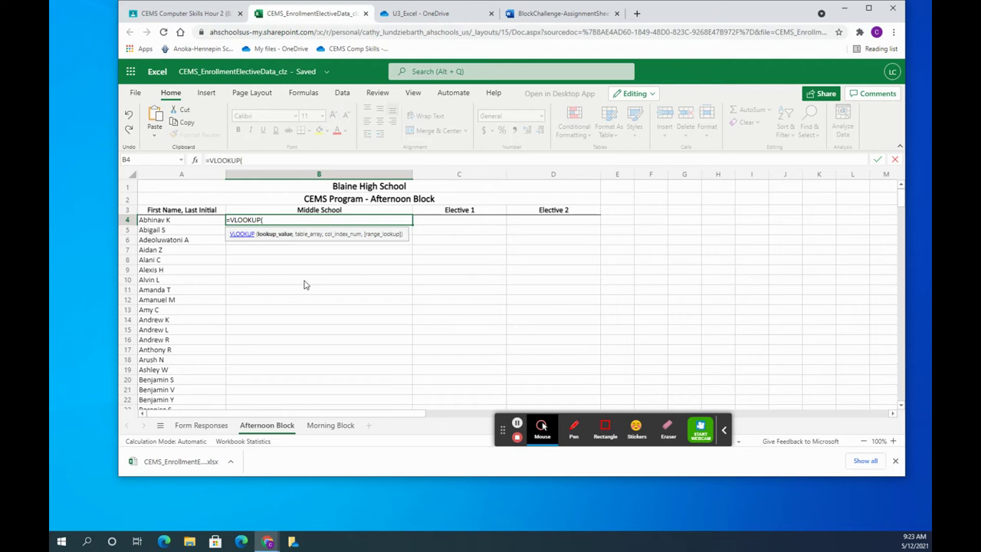
pyautogui.click(179, 222)
pyautogui.write(',')
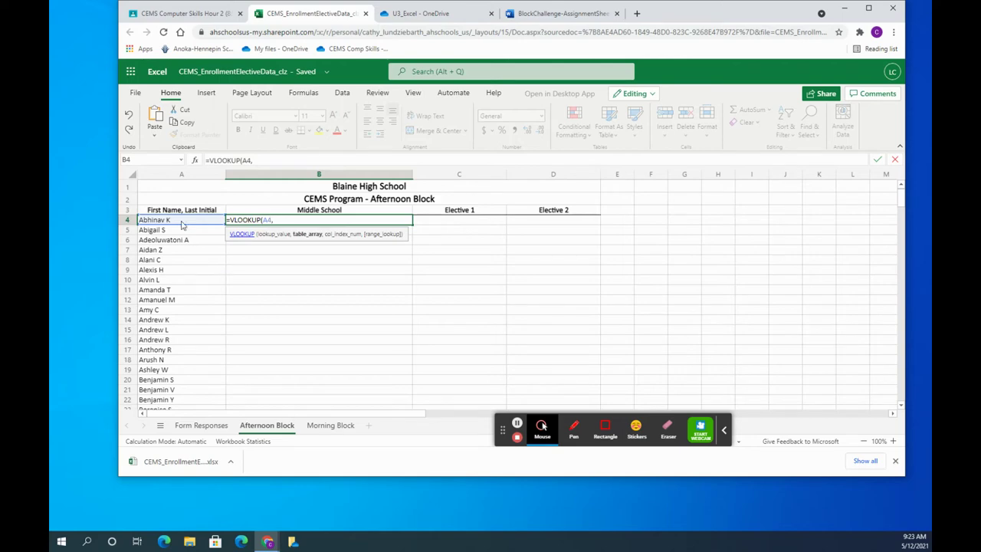
# Set the lookup's table array to C2:H202 on the Form Responses sheet and return to the Afternoon Block sheet.
pyautogui.click(183, 431)
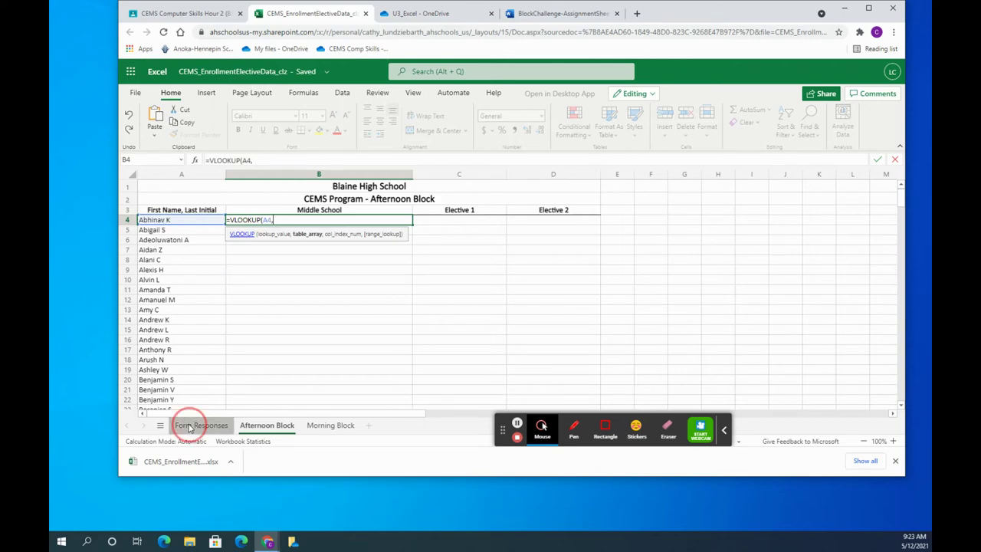
pyautogui.scroll(-5, 354, 375)
pyautogui.scroll(15, 355, 375)
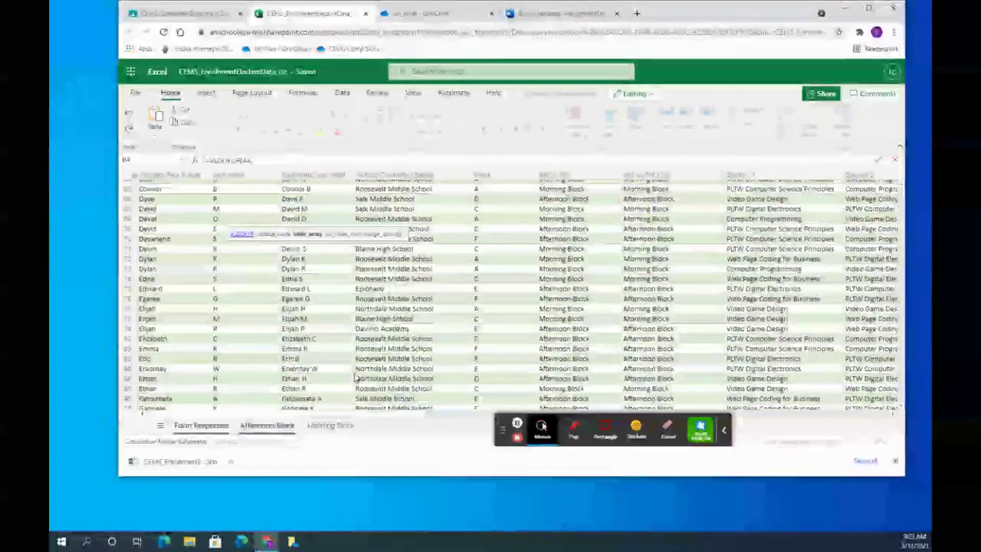
pyautogui.scroll(5, 356, 357)
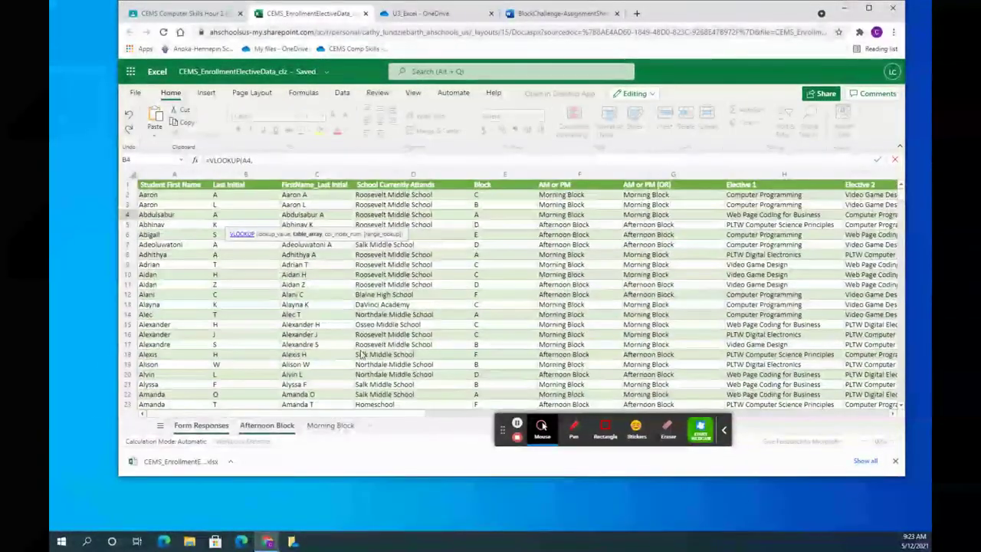
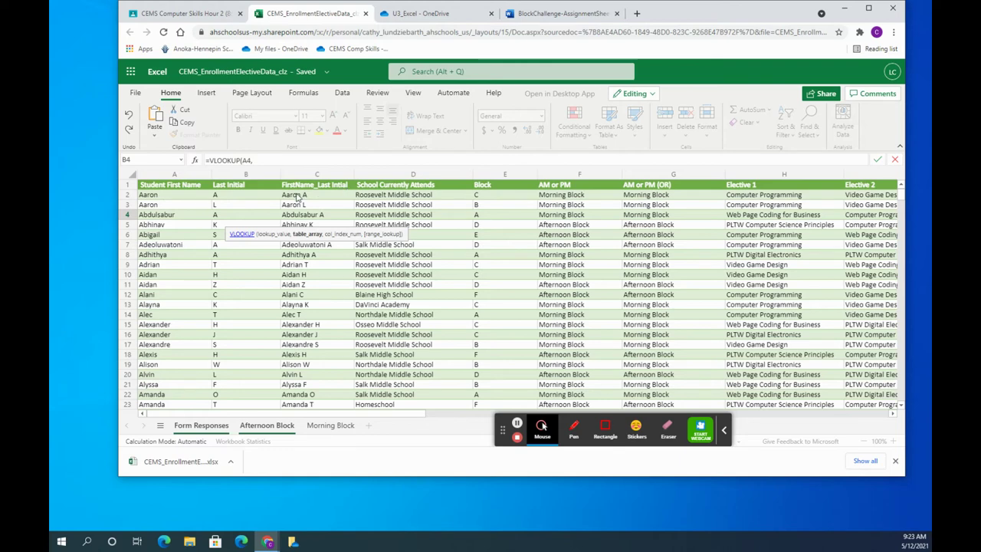
pyautogui.moveTo(296, 196); pyautogui.dragTo(870, 399)
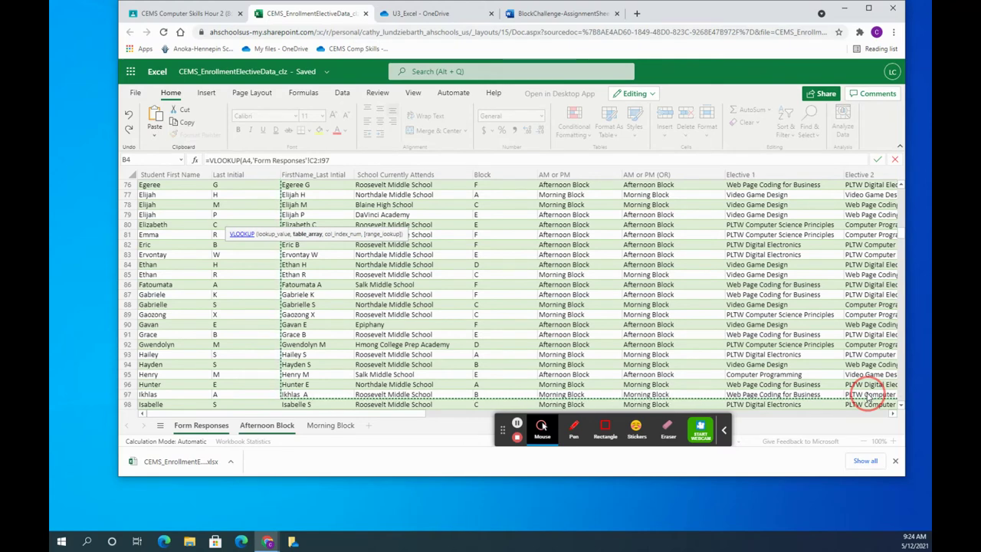
pyautogui.moveTo(870, 411); pyautogui.dragTo(501, 305)
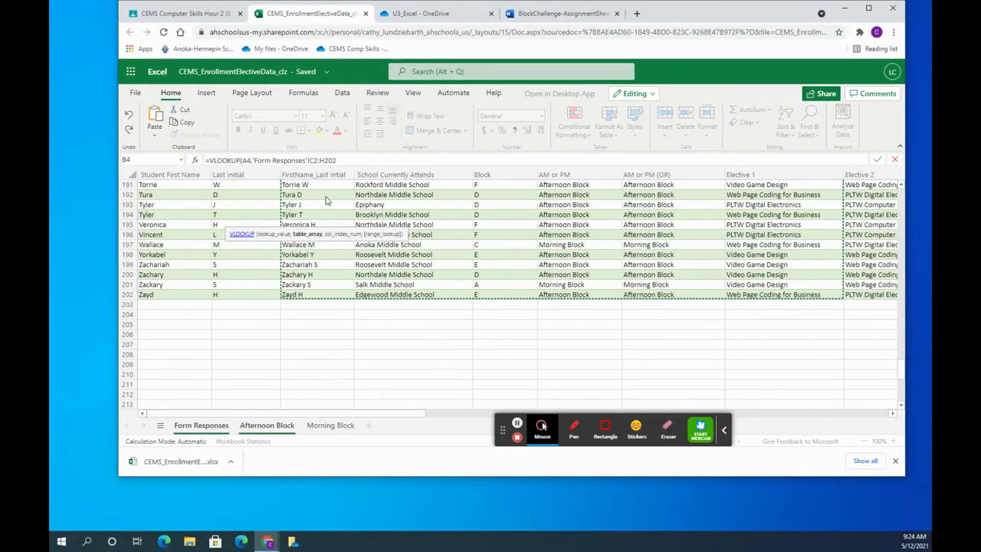
pyautogui.click(281, 427)
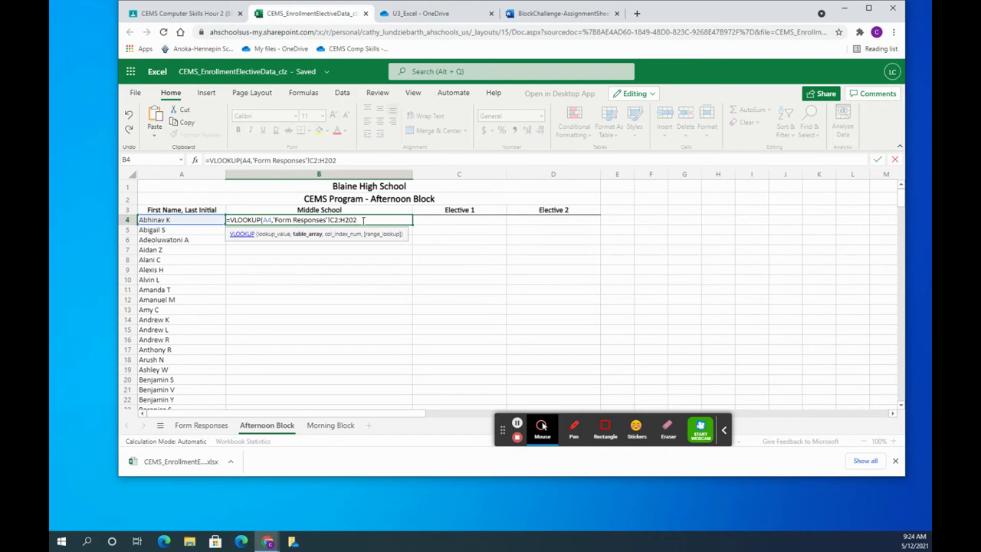
# Check the school column's position in the Form Responses table, then set the column index to 2 and close the VLOOKUP formula.
pyautogui.write(',')
pyautogui.click(204, 427)
pyautogui.scroll(-20, 348, 329)
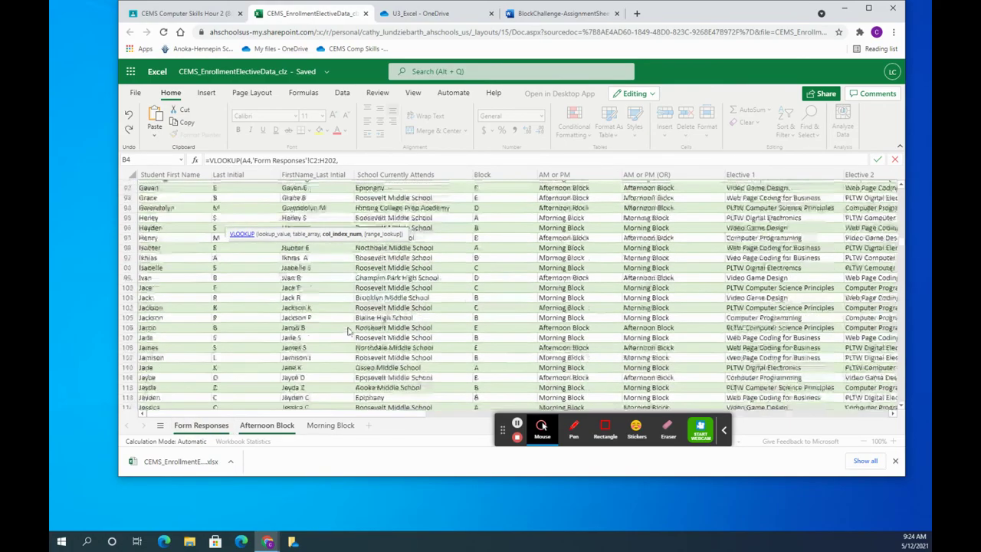
pyautogui.scroll(15, 347, 330)
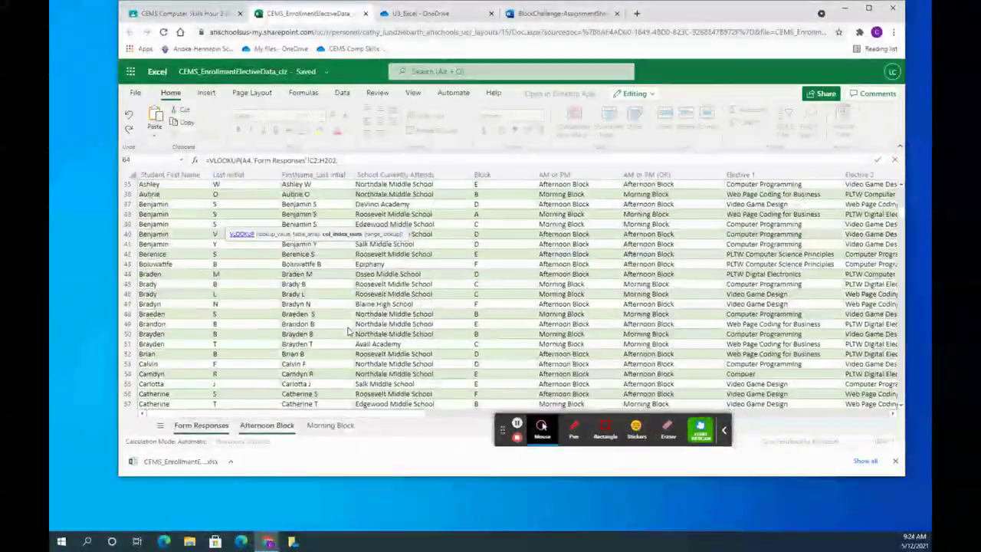
pyautogui.scroll(5, 347, 329)
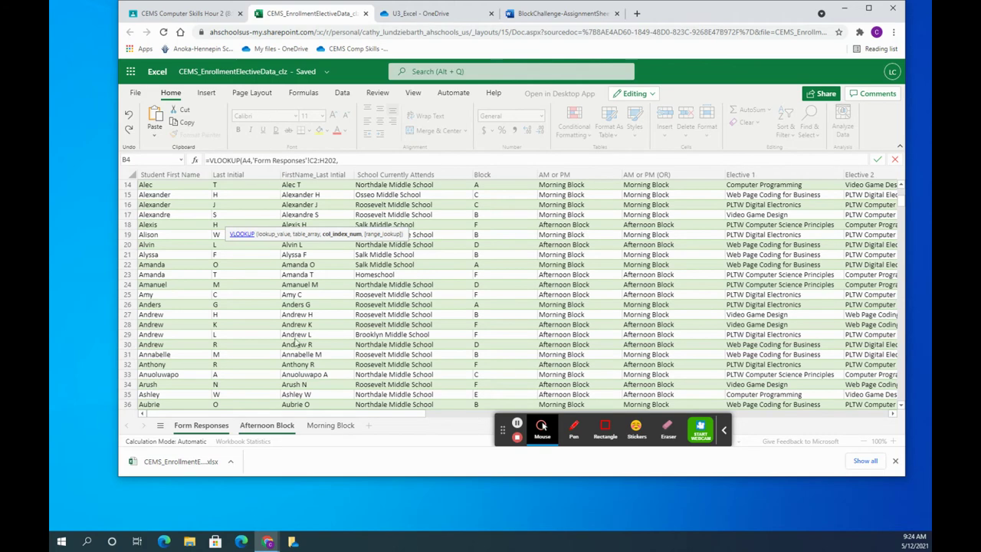
pyautogui.click(295, 423)
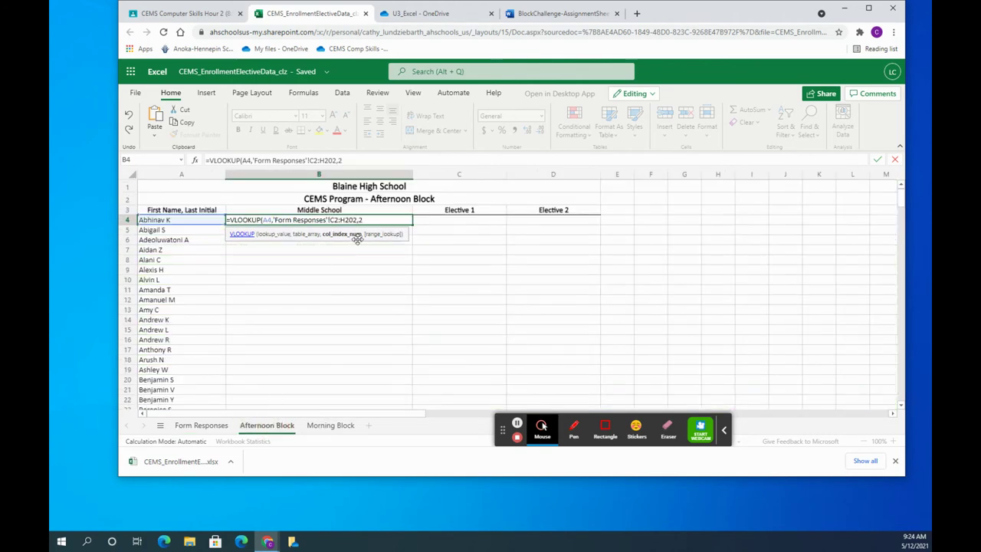
pyautogui.write(')')
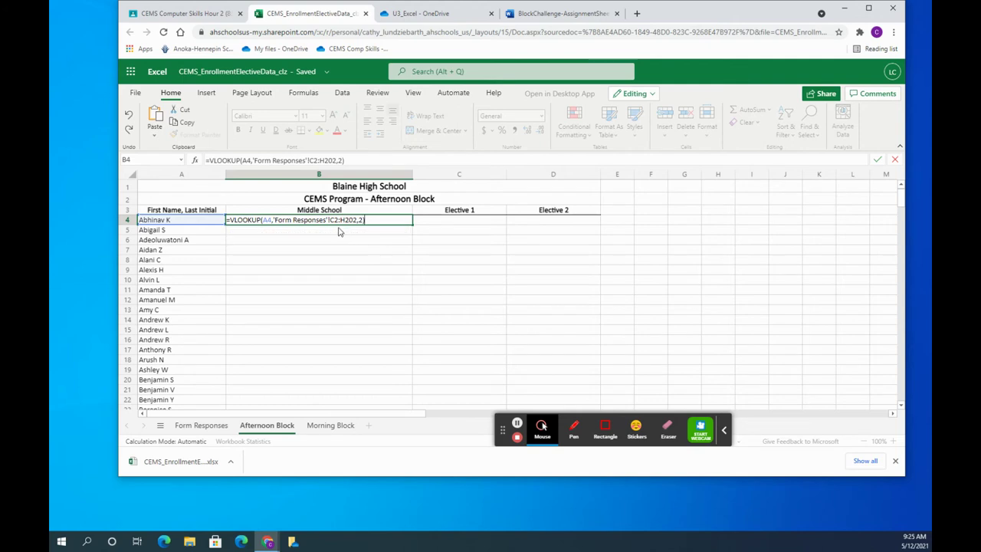
# Make the table array absolute as $C$2:$H$202 and enter the Middle School formula in B4.
pyautogui.click(331, 220)
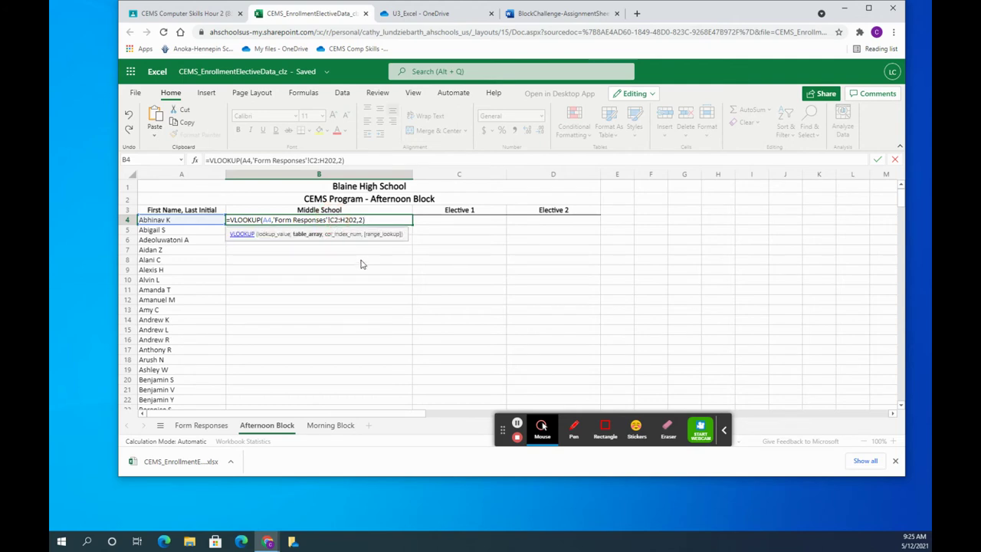
pyautogui.write('$C$')
pyautogui.press('Right')
pyautogui.write('$')
pyautogui.press('Right')
pyautogui.write('$')
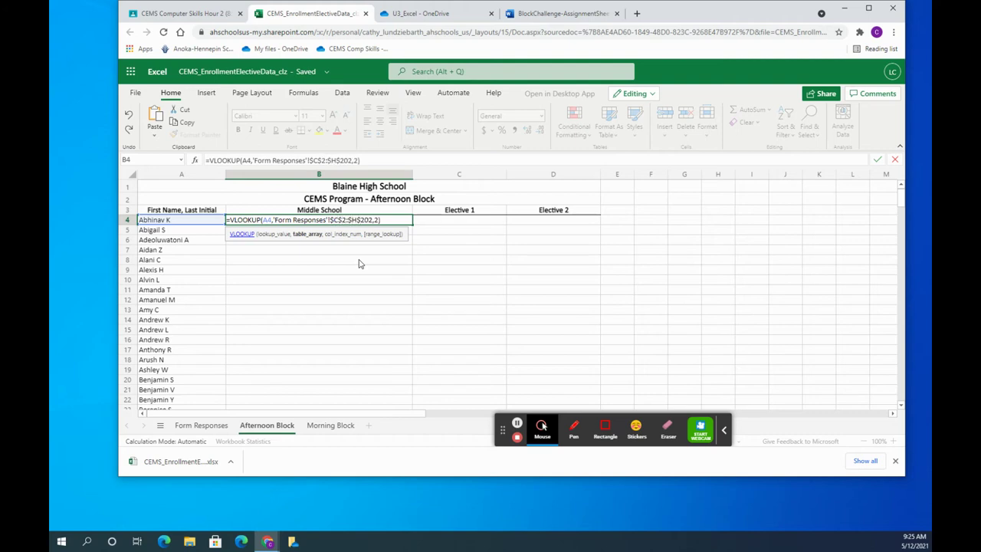
pyautogui.press('Return')
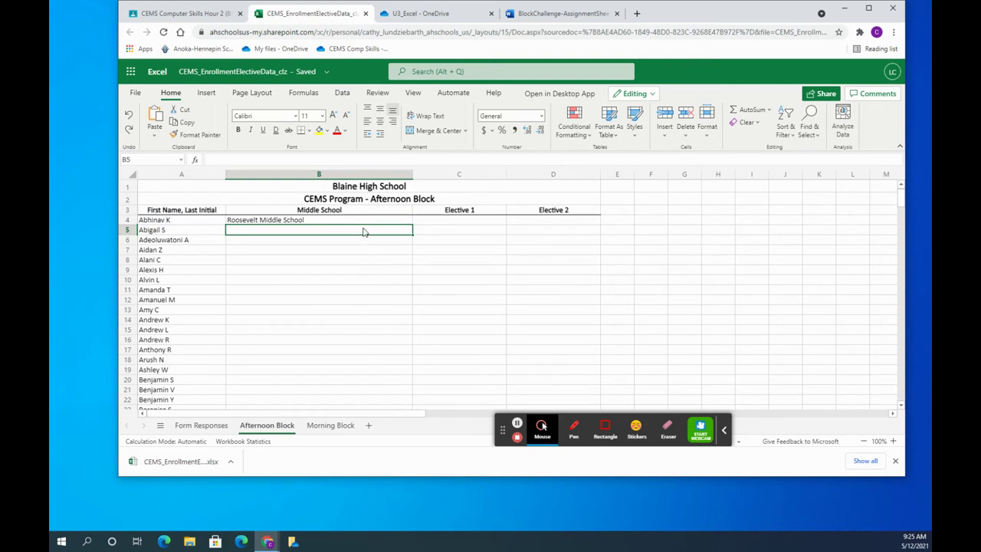
# Fill the B4 school lookup down the Middle School column for all students on the Afternoon Block sheet.
pyautogui.click(362, 223)
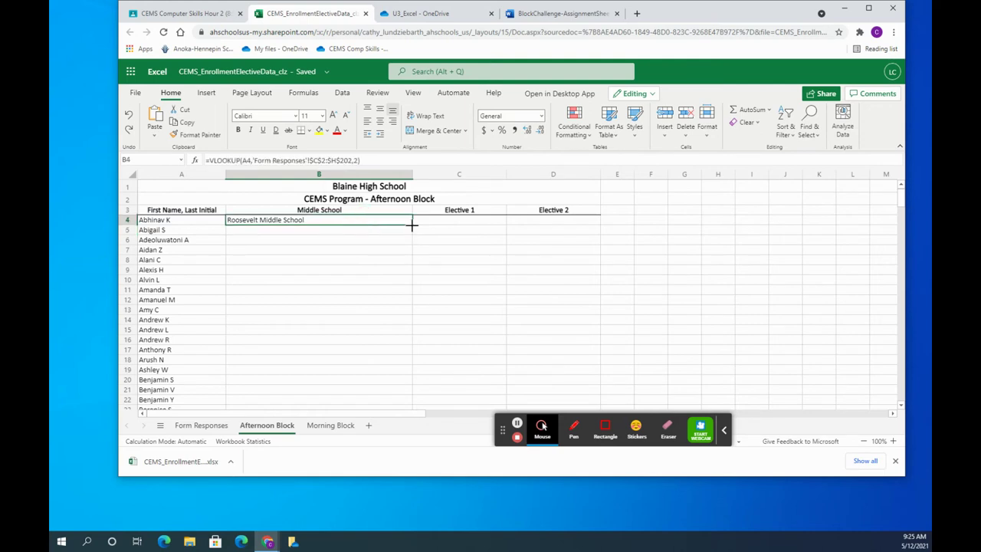
pyautogui.moveTo(412, 224); pyautogui.dragTo(396, 318)
pyautogui.scroll(8, 399, 322)
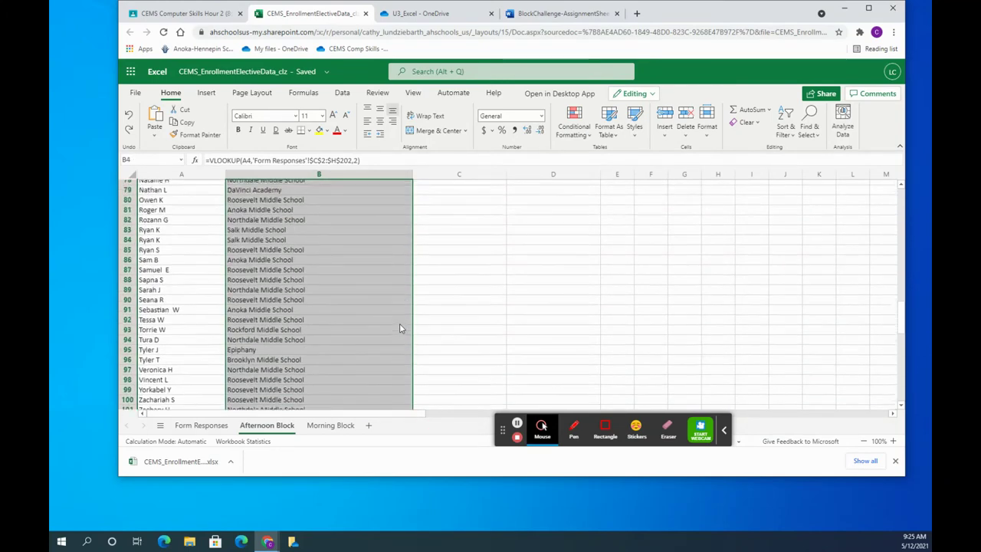
pyautogui.scroll(20, 395, 320)
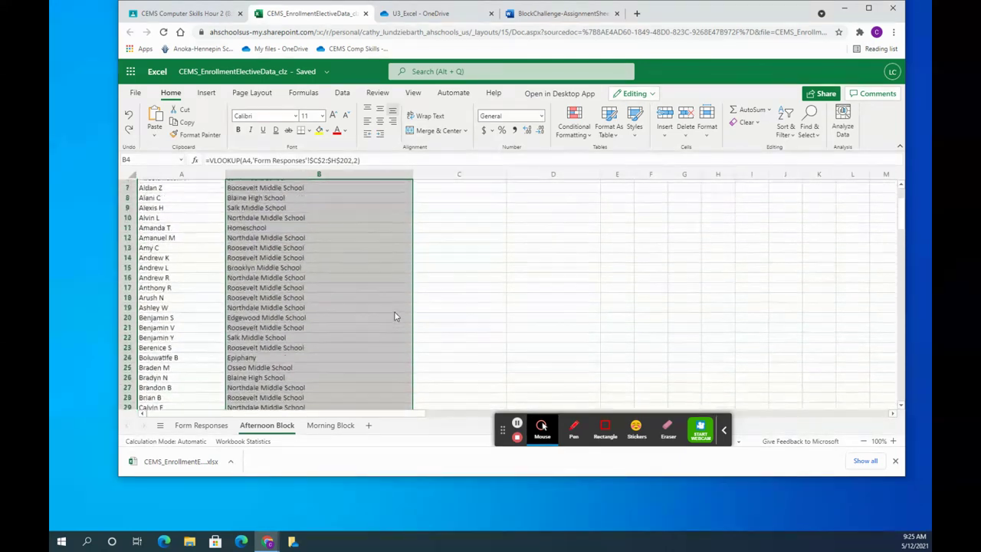
# Begin a VLOOKUP formula in B4 of the Morning Block sheet with A4 as the lookup value.
pyautogui.click(328, 428)
pyautogui.scroll(2, 284, 253)
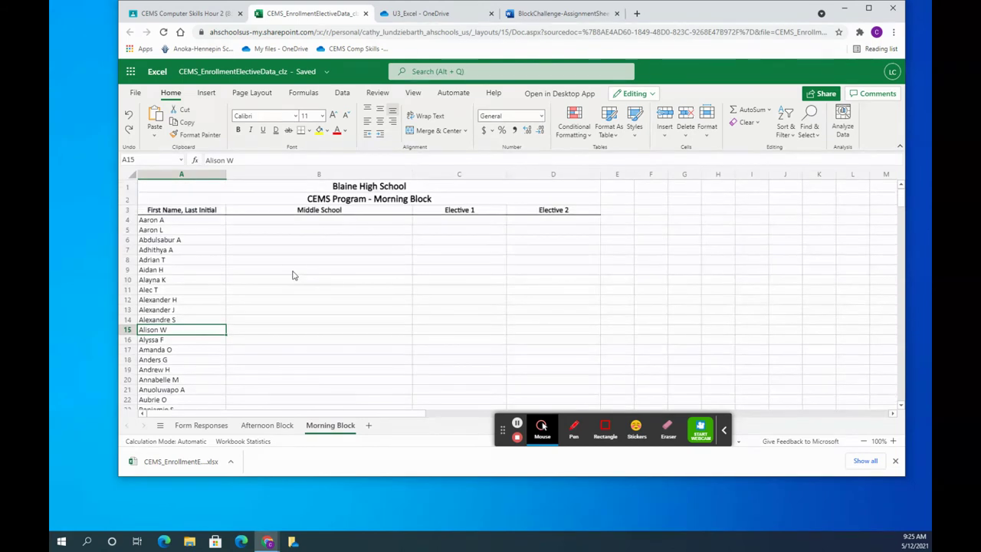
pyautogui.click(275, 221)
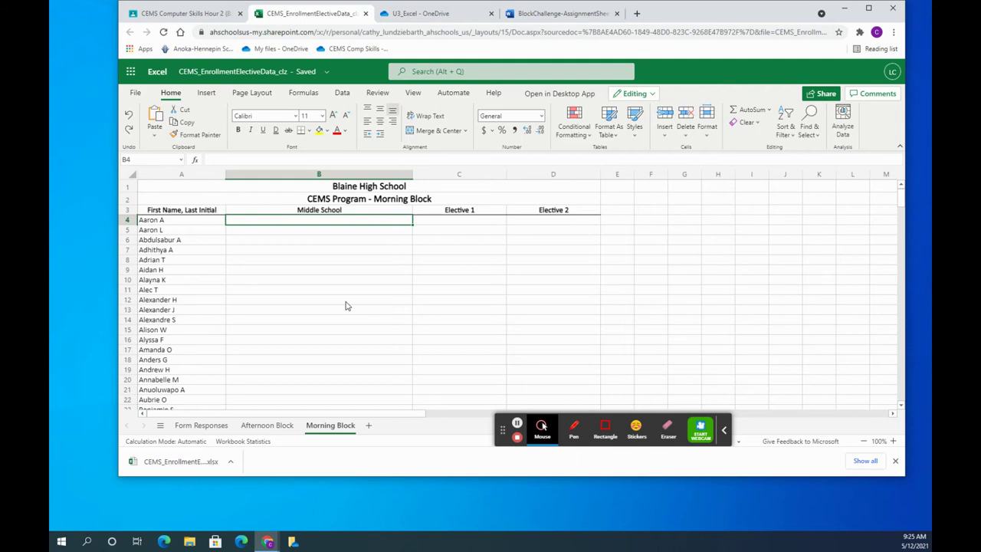
pyautogui.write('=')
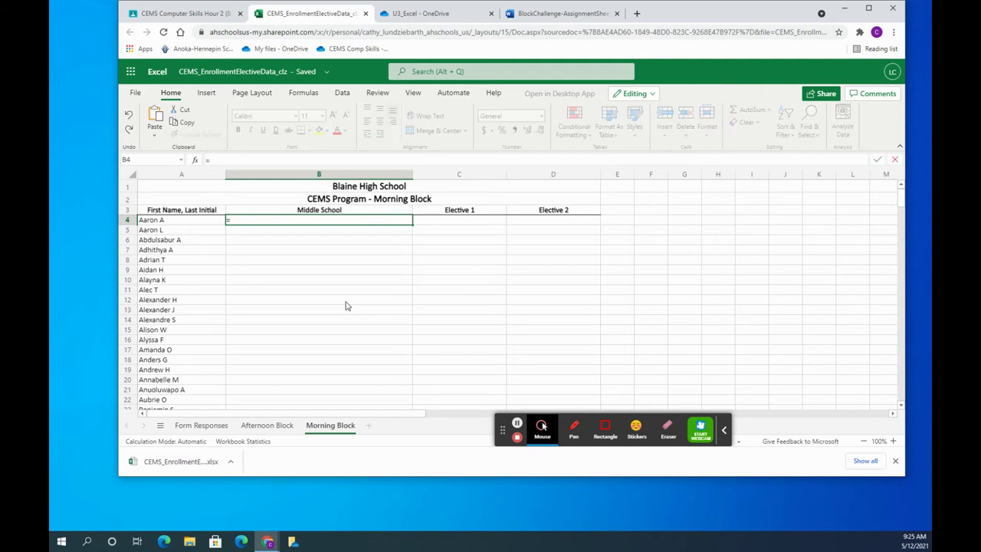
pyautogui.write('Vl')
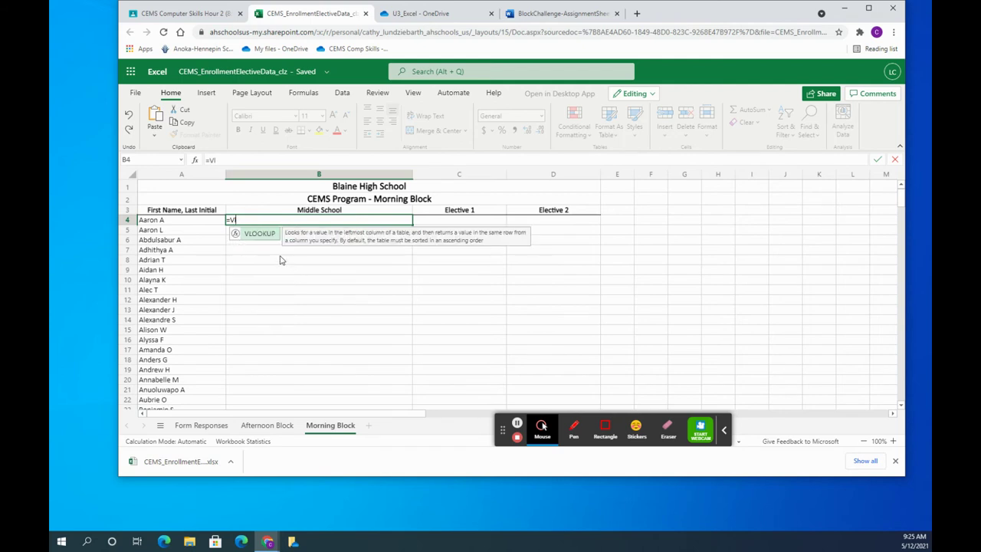
pyautogui.click(259, 233)
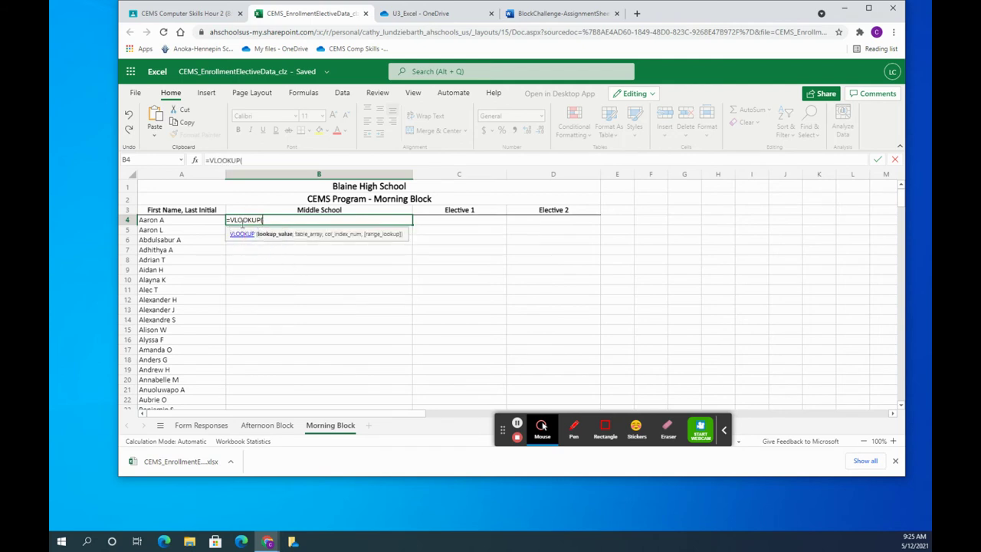
pyautogui.click(189, 222)
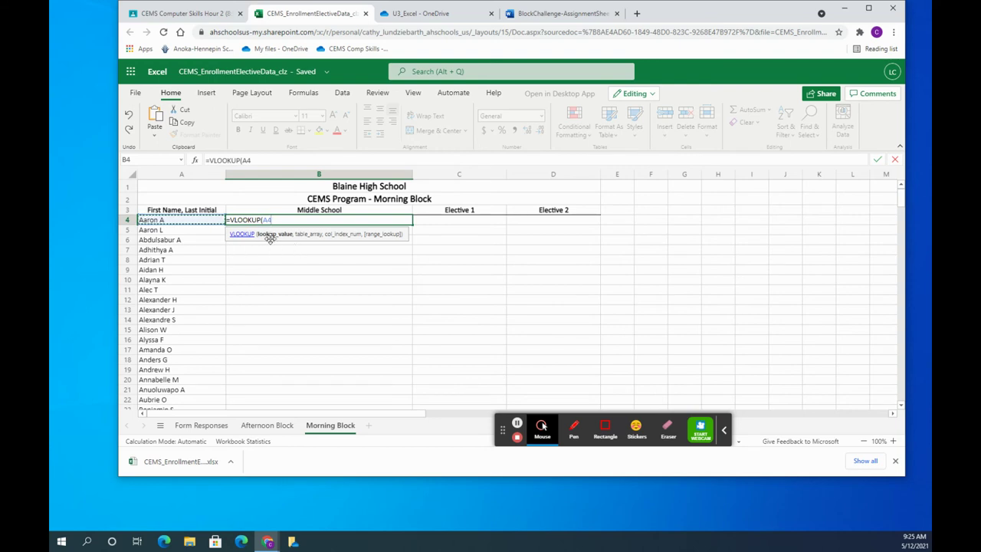
pyautogui.write(',')
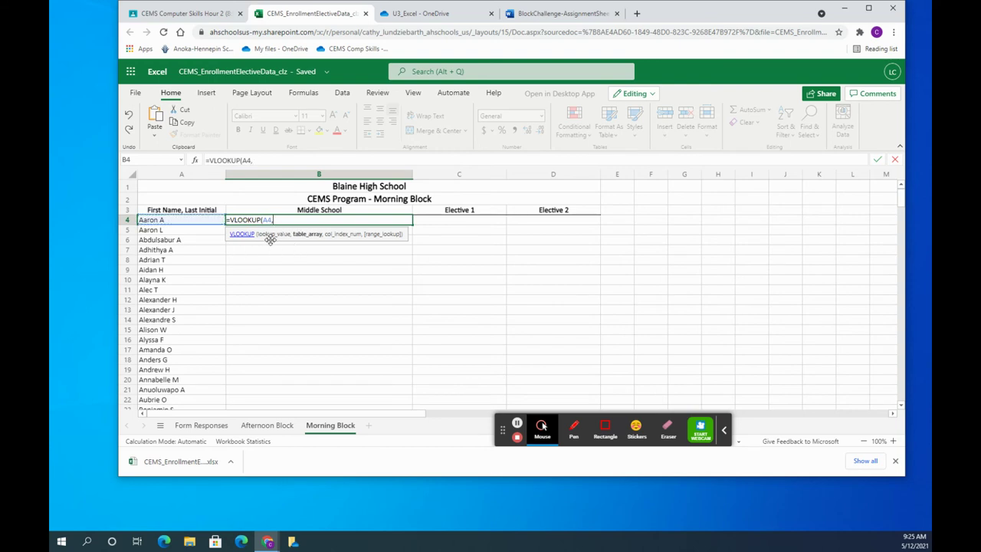
# Use range C2:H201 on the Form Responses sheet as the VLOOKUP's table array and enter the partial formula in B4.
pyautogui.click(198, 425)
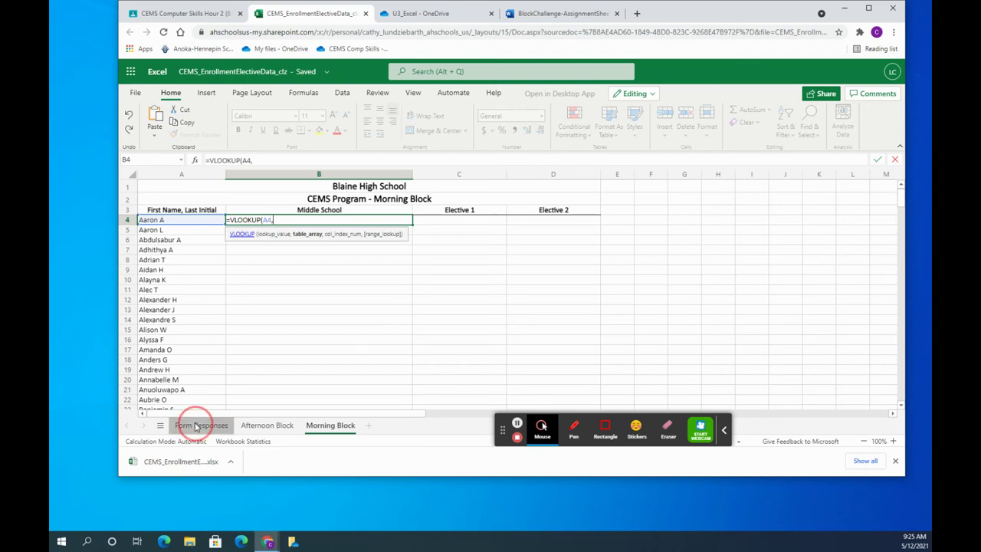
pyautogui.scroll(20, 305, 253)
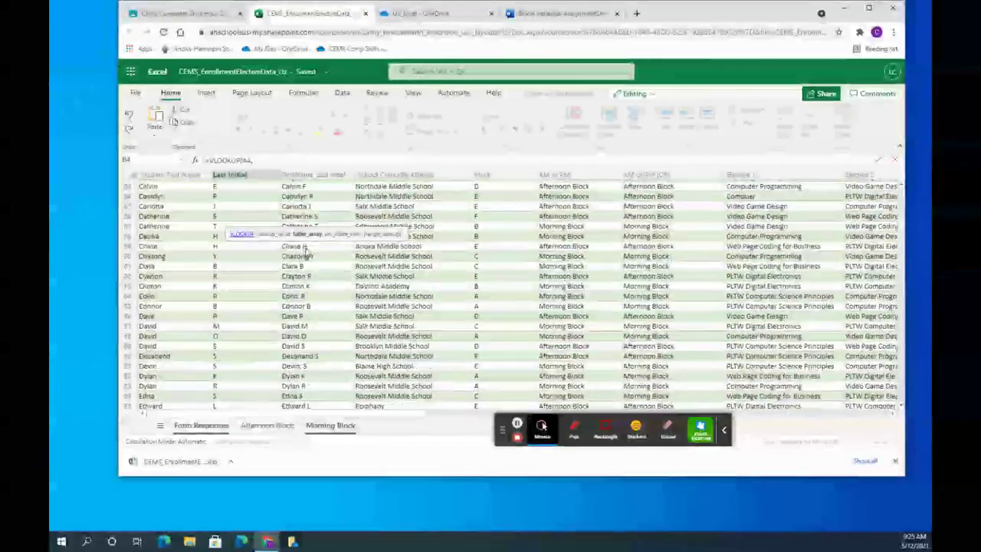
pyautogui.scroll(10, 310, 252)
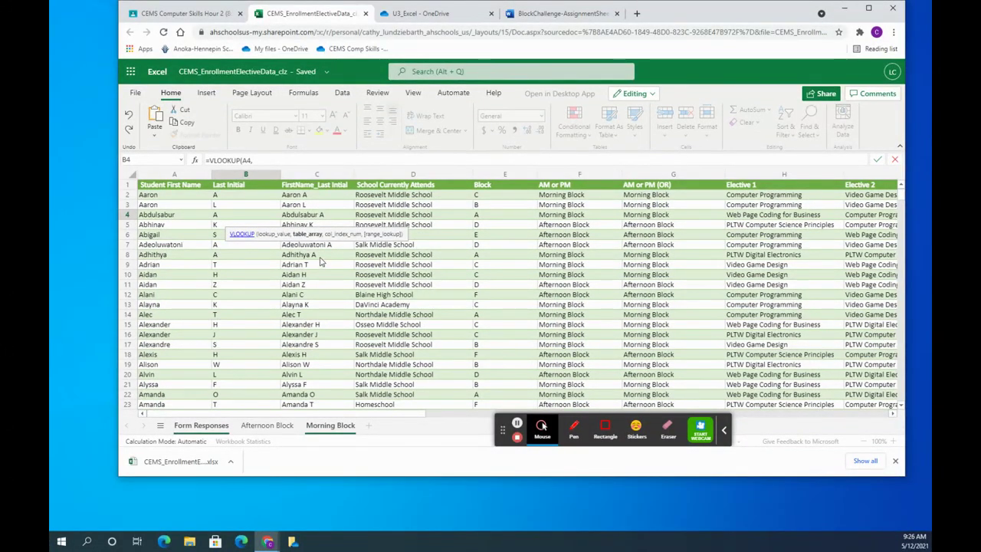
pyautogui.click(311, 197)
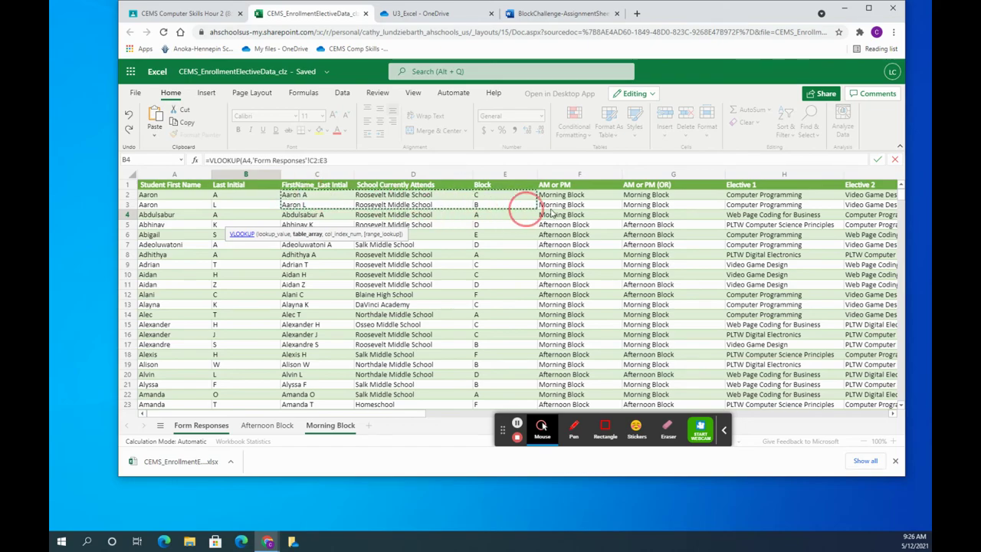
pyautogui.moveTo(879, 332); pyautogui.dragTo(840, 302)
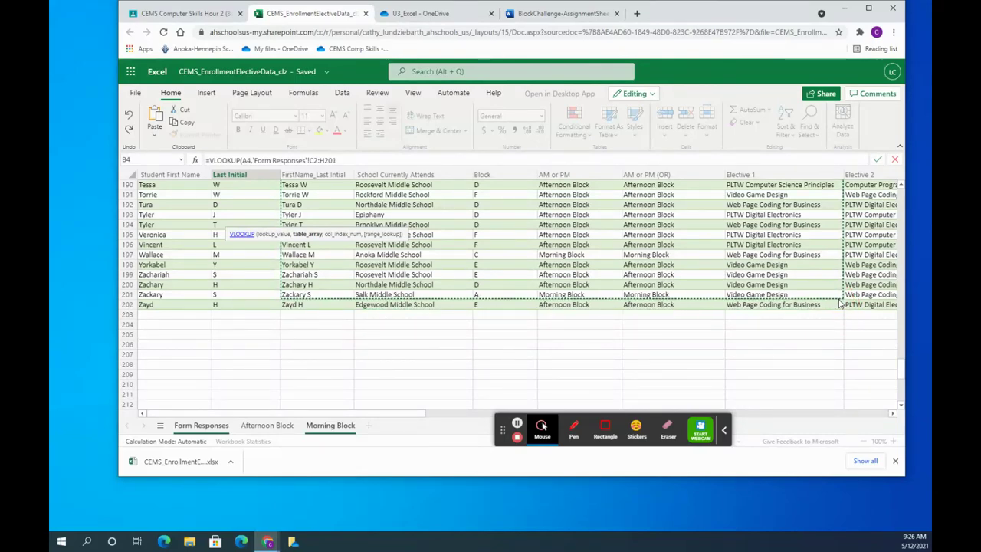
pyautogui.press('Return')
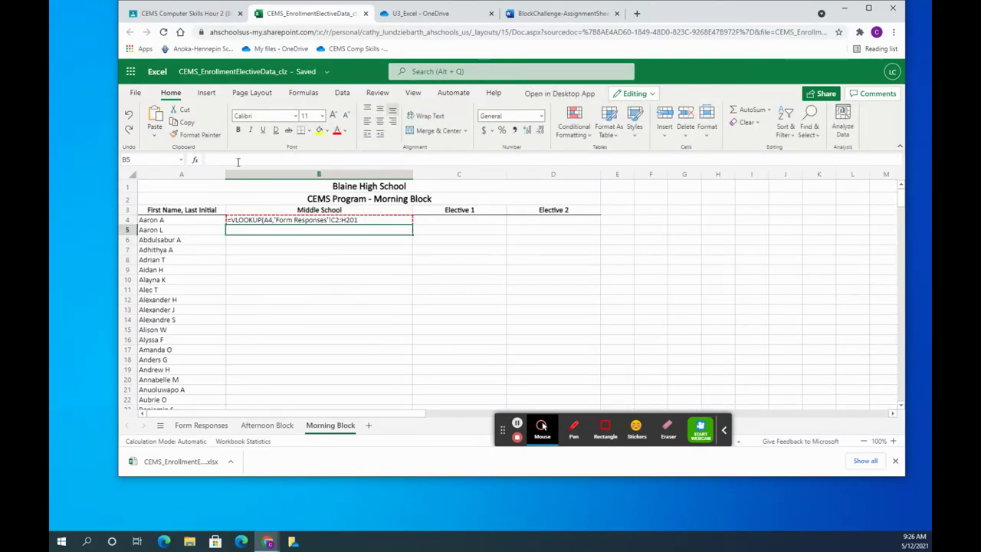
# Complete the Morning Block B4 lookup with the absolute table array $C$2:$H$202 and column index 2.
pyautogui.click(362, 221)
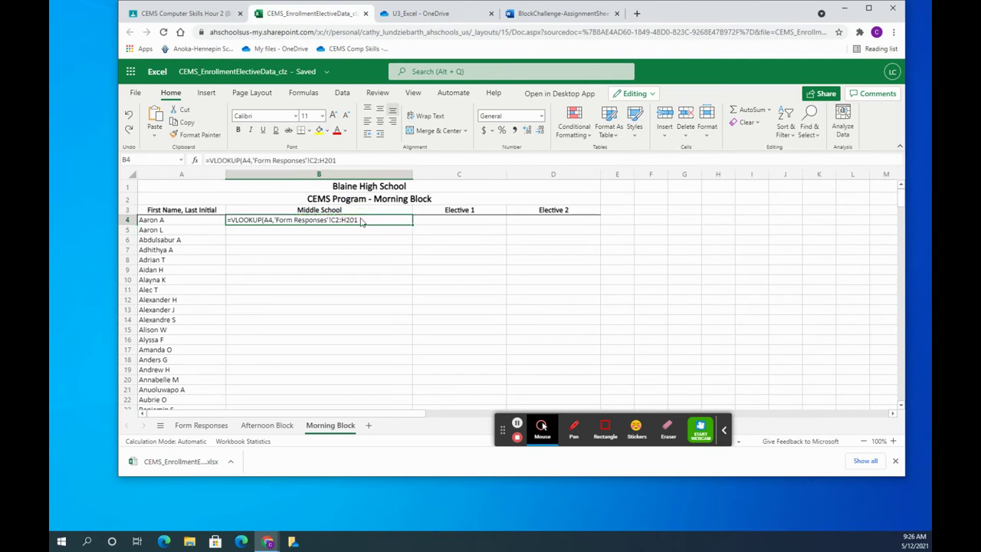
pyautogui.click(342, 160)
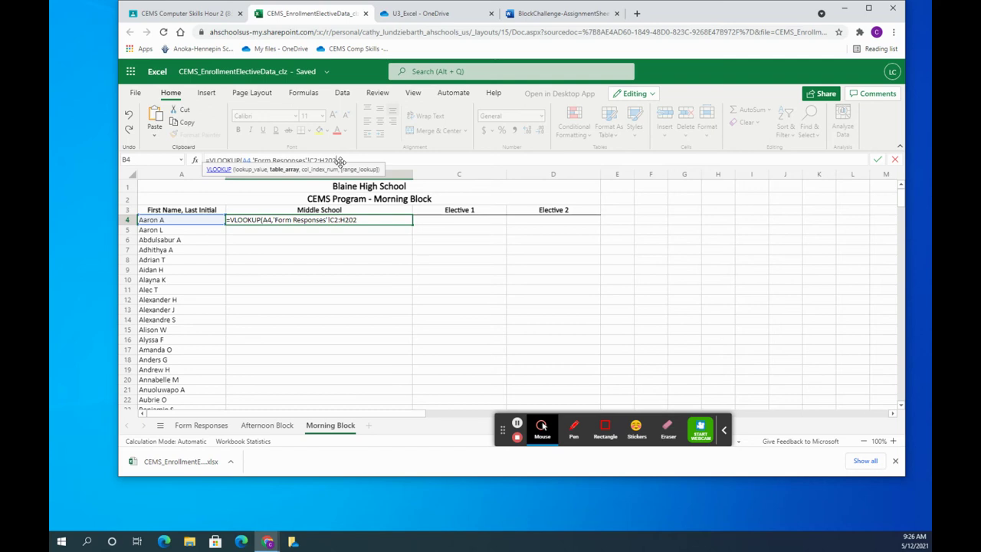
pyautogui.write(',2)')
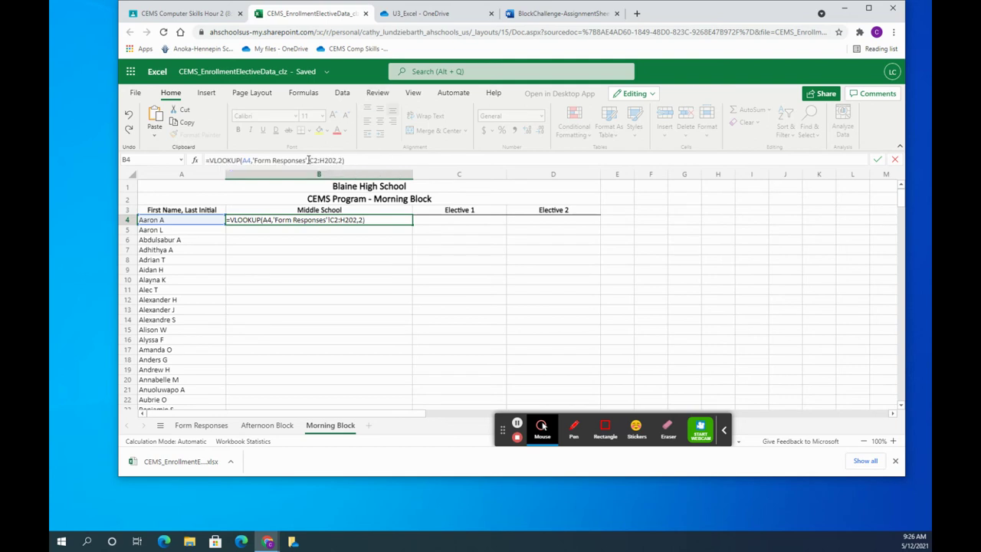
pyautogui.click(309, 160)
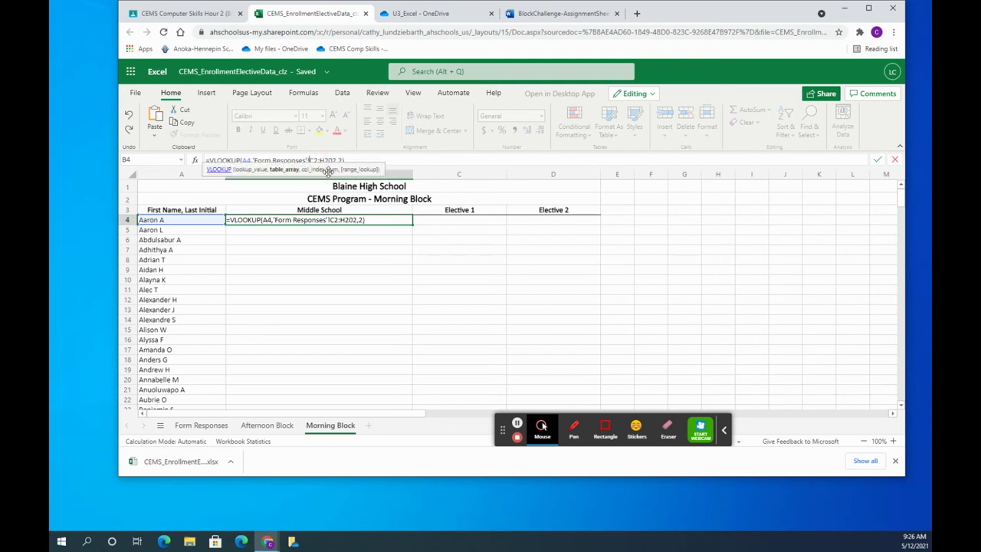
pyautogui.write('$C$2:$H$')
pyautogui.press('Return')
# Fill the B4 school lookup down the Morning Block sheet's Middle School column to row 105.
pyautogui.click(348, 212)
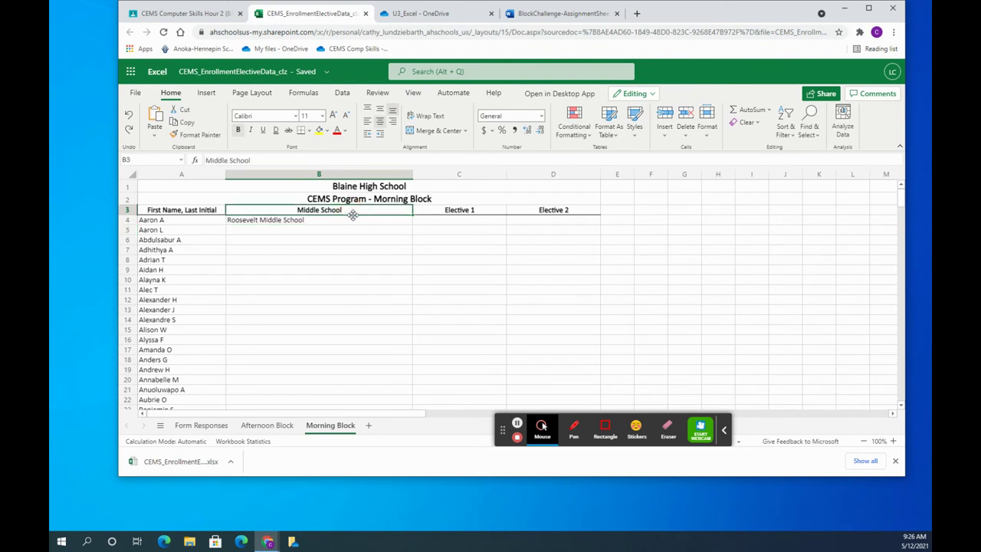
pyautogui.click(374, 221)
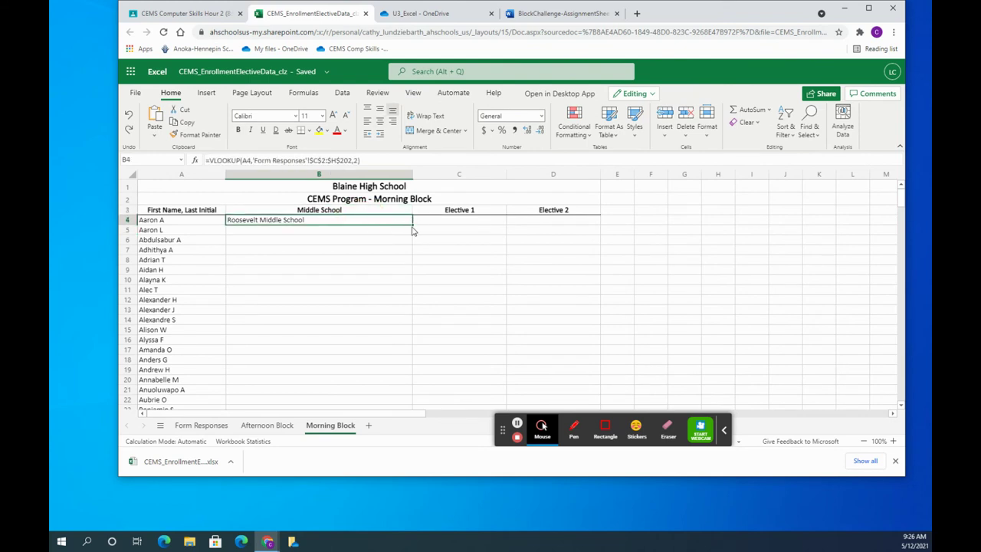
pyautogui.moveTo(410, 223); pyautogui.dragTo(329, 247)
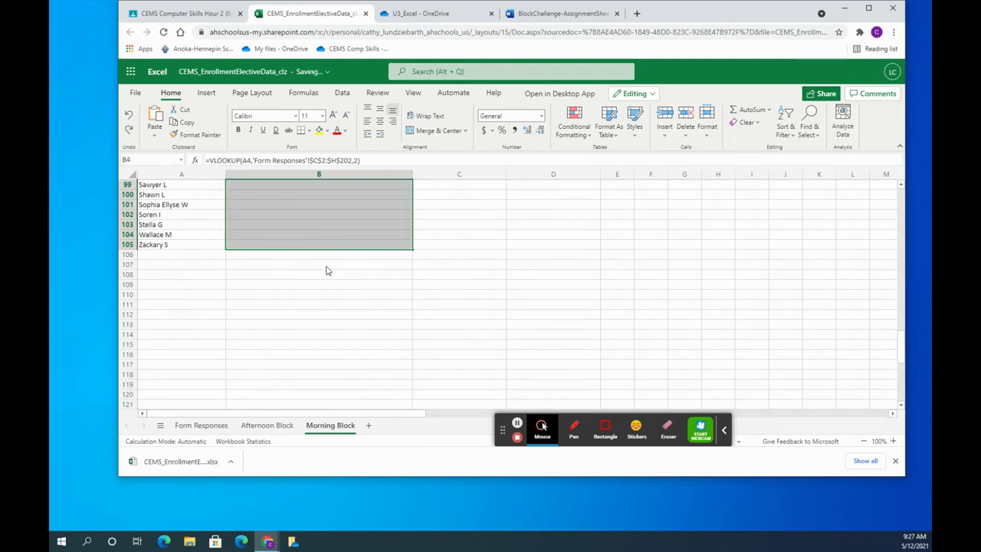
# Fill the B4 lookup formula on the Afternoon Block sheet across into the Elective 1 and Elective 2 cells, C4 and D4.
pyautogui.click(274, 426)
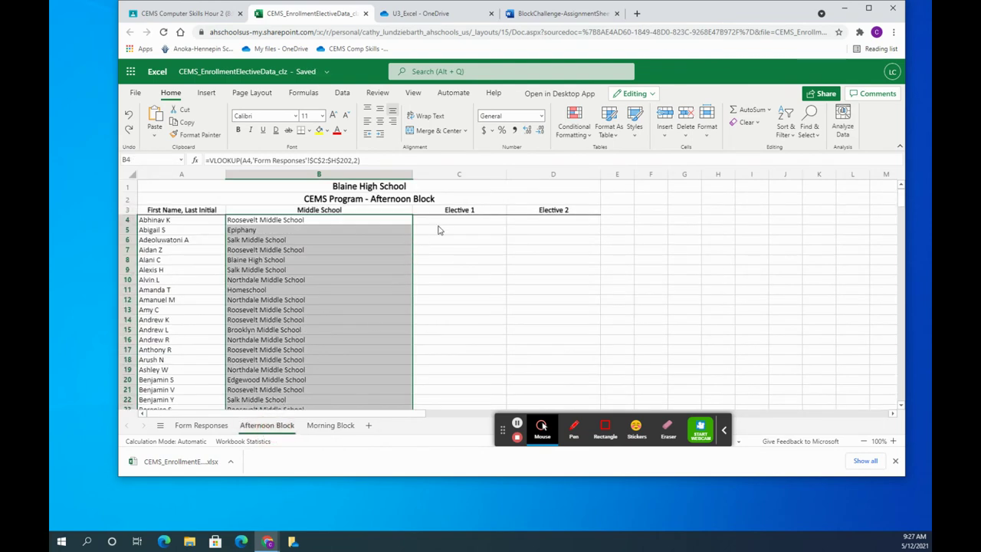
pyautogui.click(439, 224)
pyautogui.click(361, 212)
pyautogui.click(365, 221)
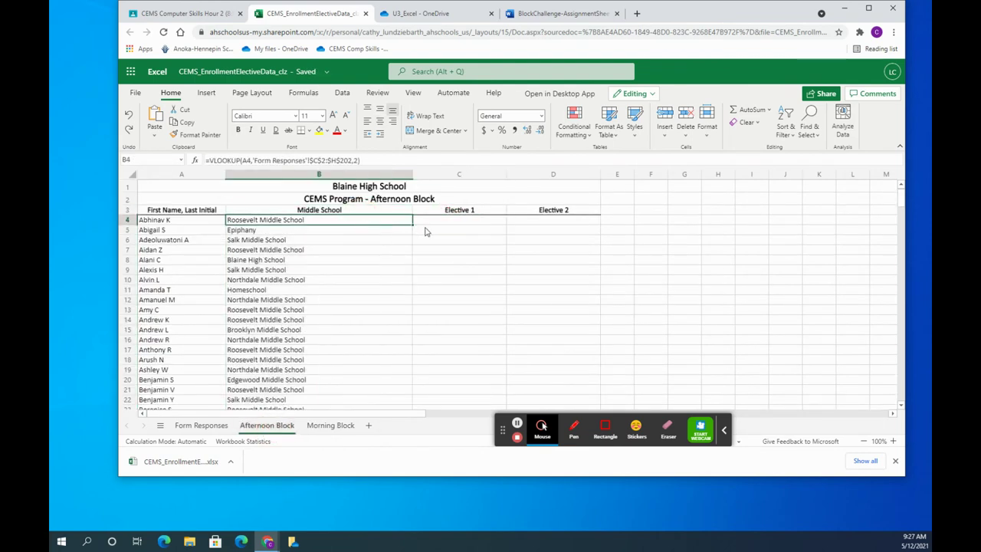
pyautogui.moveTo(413, 223); pyautogui.dragTo(563, 228)
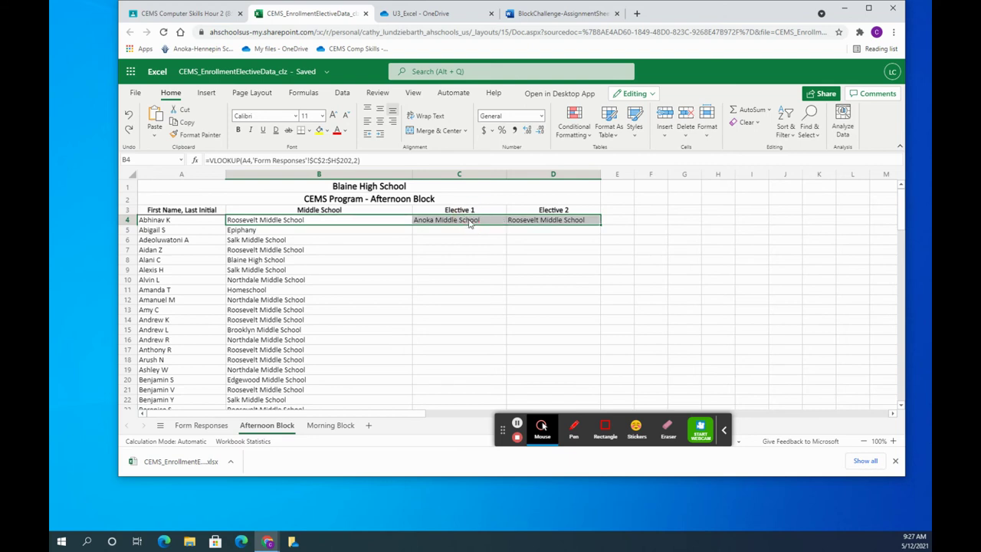
# Check Elective 1's column position on the Form Responses sheet, then set the column index in Afternoon Block C4 to 6.
pyautogui.click(464, 229)
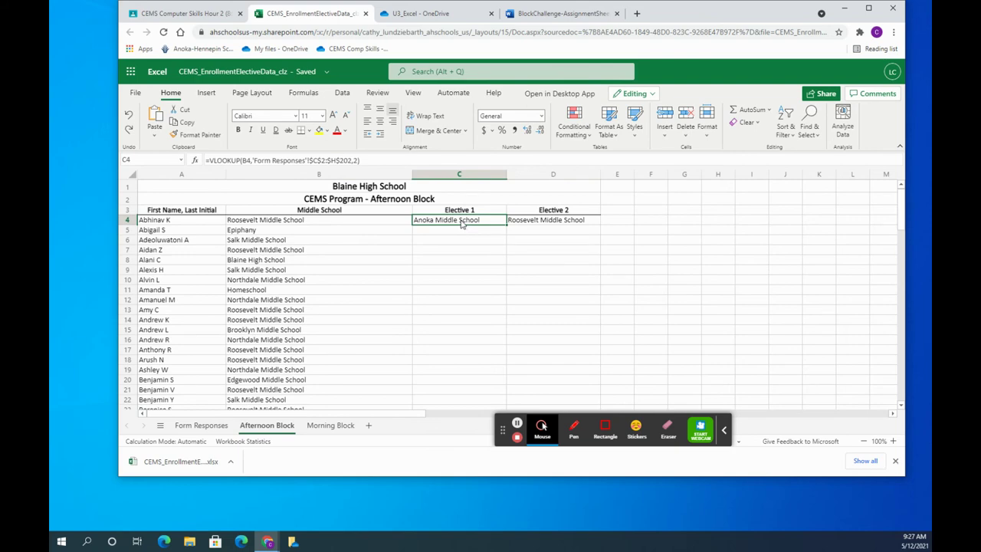
pyautogui.click(192, 425)
pyautogui.scroll(10, 403, 365)
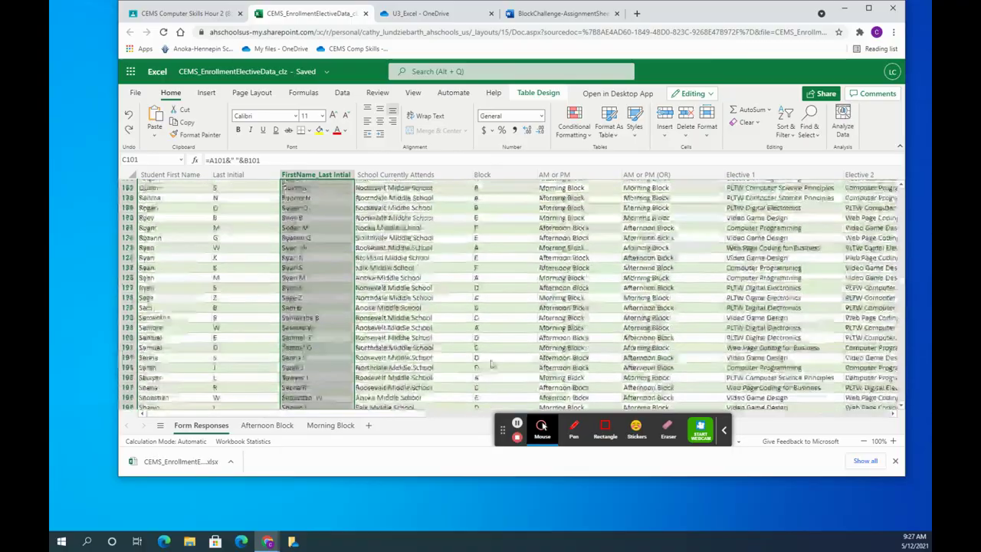
pyautogui.moveTo(900, 278); pyautogui.dragTo(866, 179)
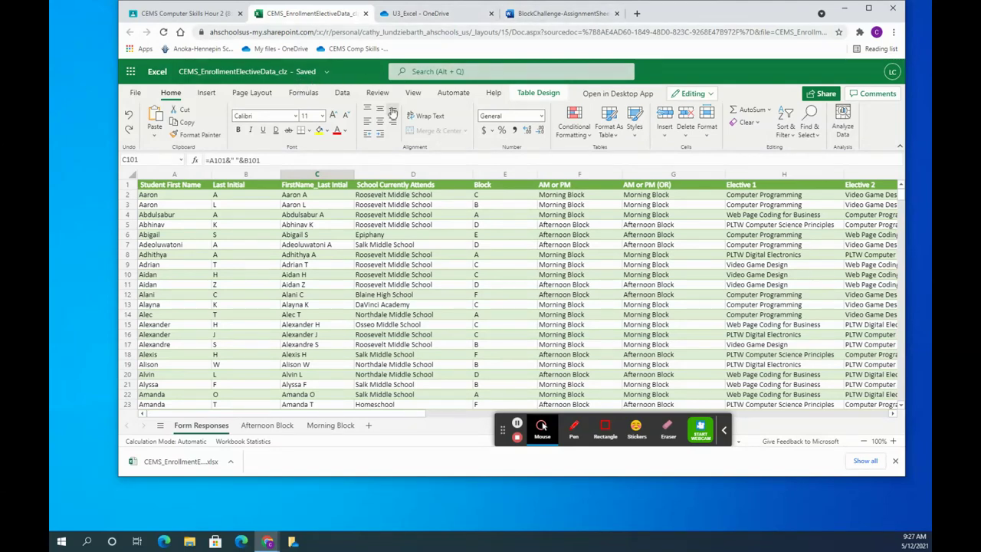
pyautogui.click(265, 425)
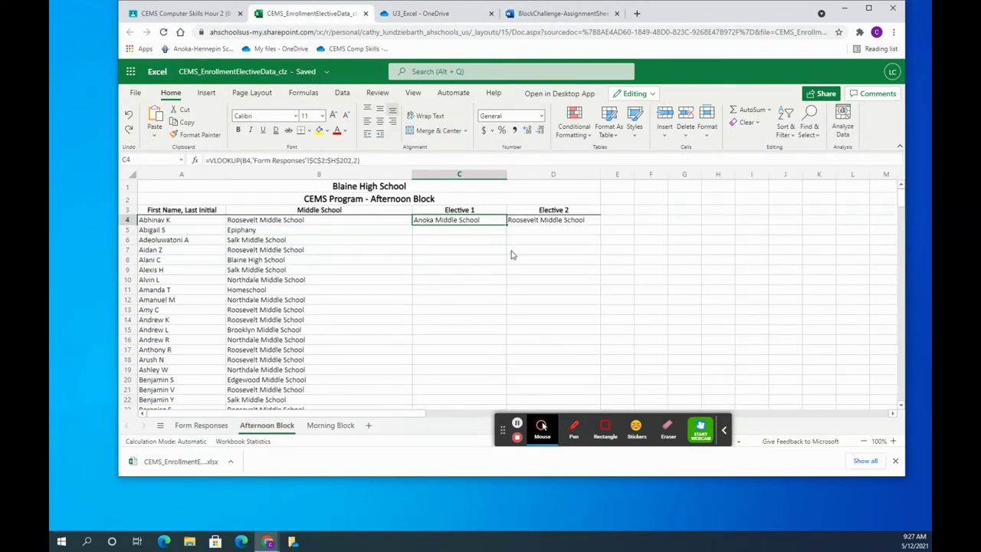
pyautogui.click(356, 161)
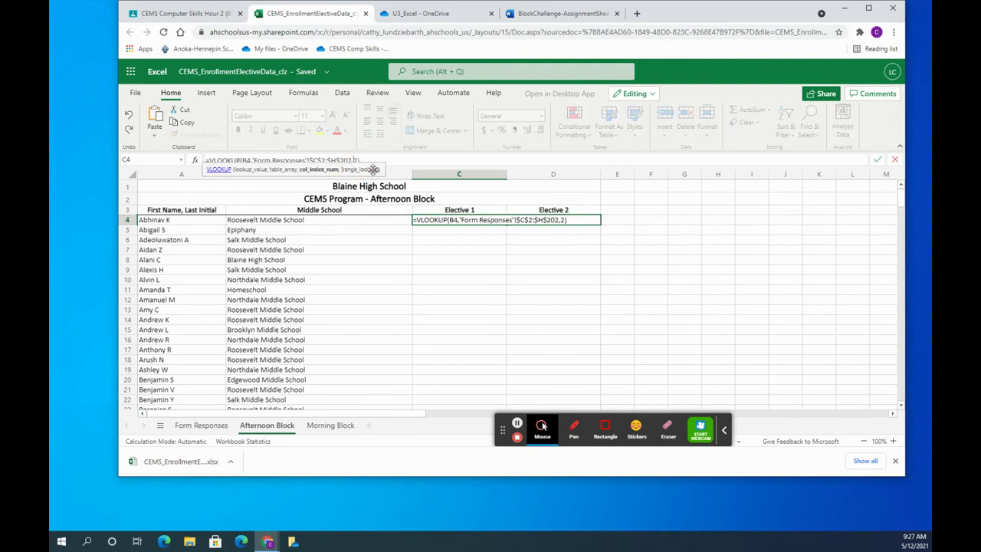
pyautogui.press('BackSpace')
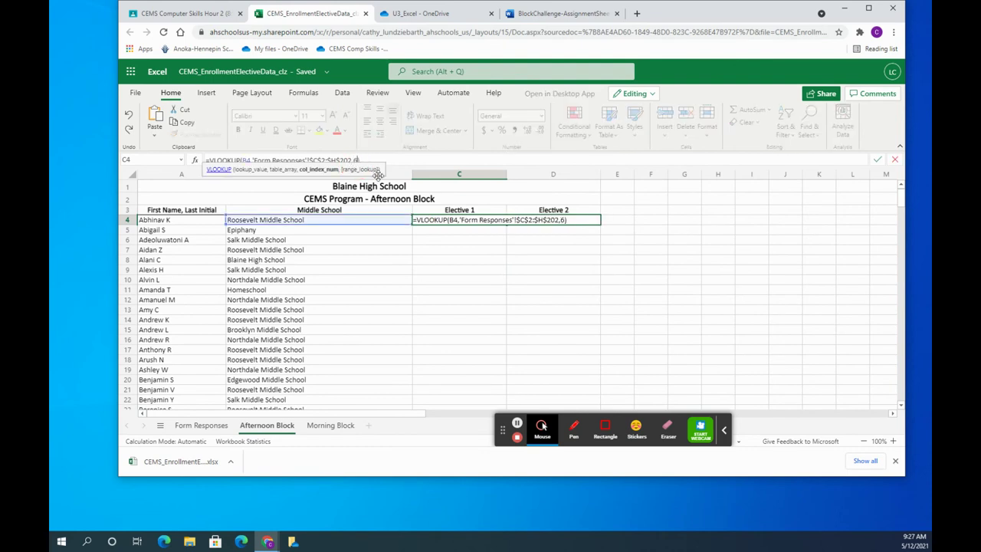
pyautogui.press('Return')
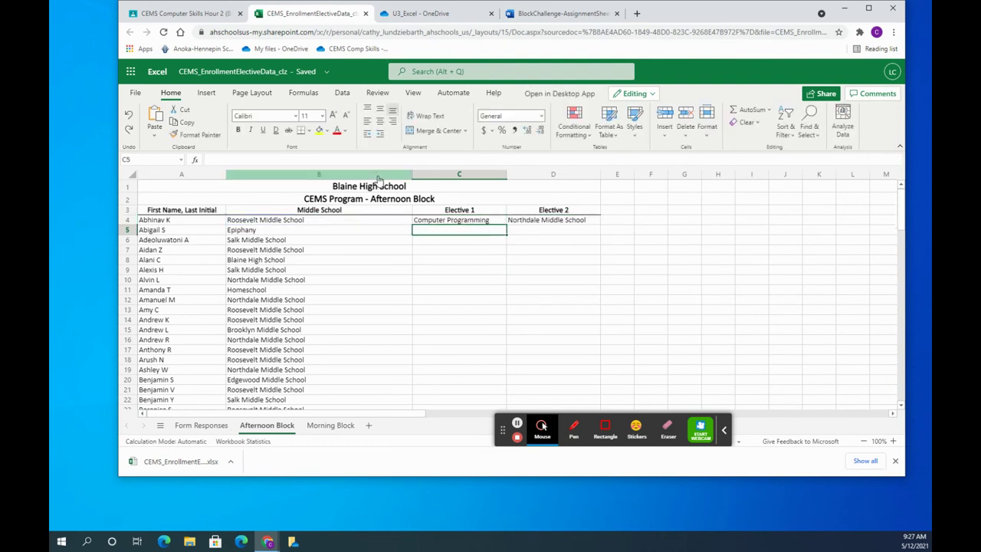
# Set the column index of the Elective 2 lookup in D4 to 7.
pyautogui.click(542, 223)
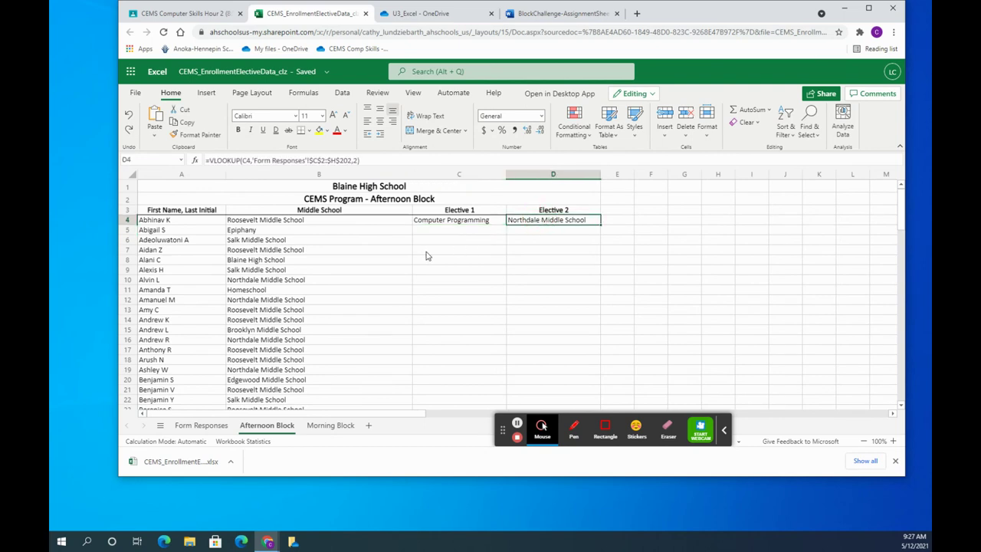
pyautogui.click(357, 159)
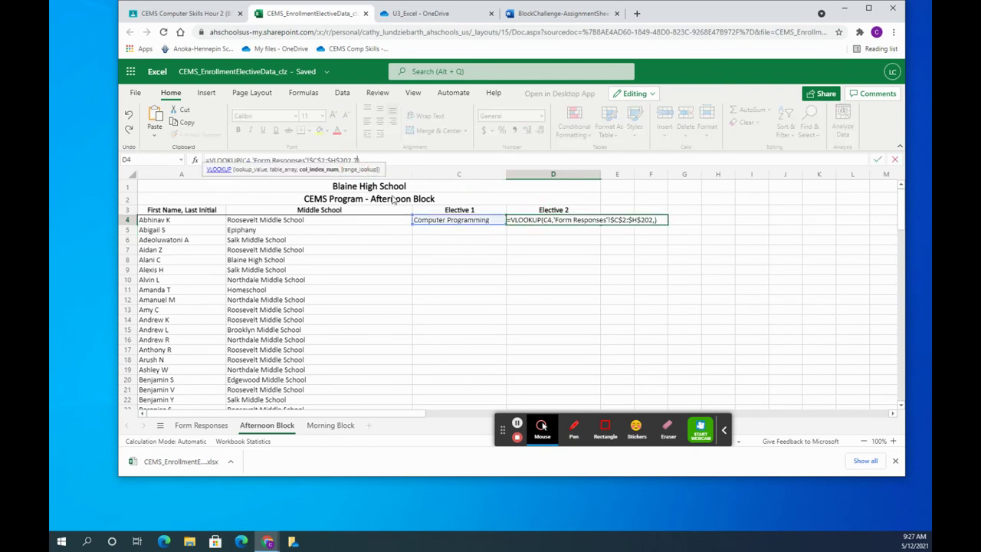
pyautogui.press('Return')
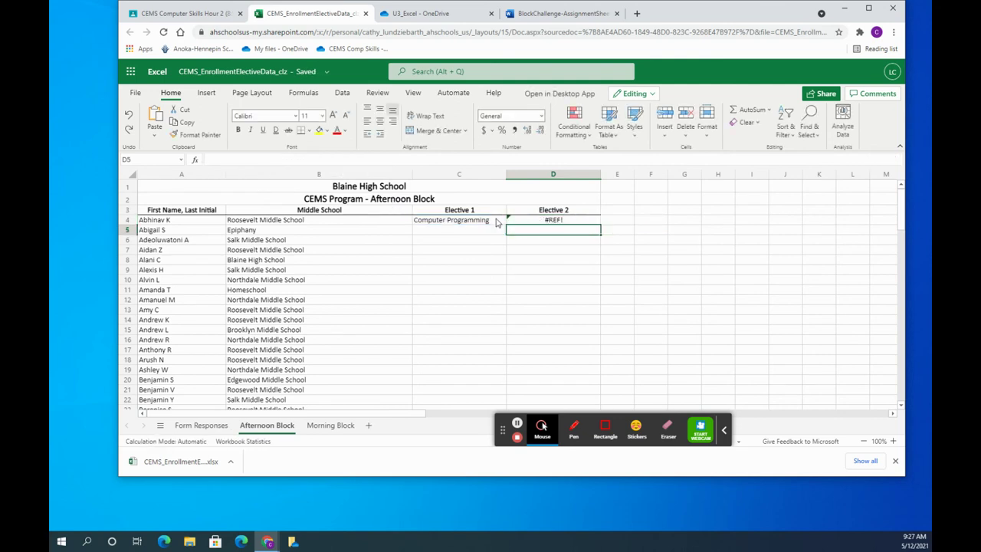
# Compare the D4 lookup formula with the Form Responses columns, from the combined name column through the Elective columns.
pyautogui.click(528, 218)
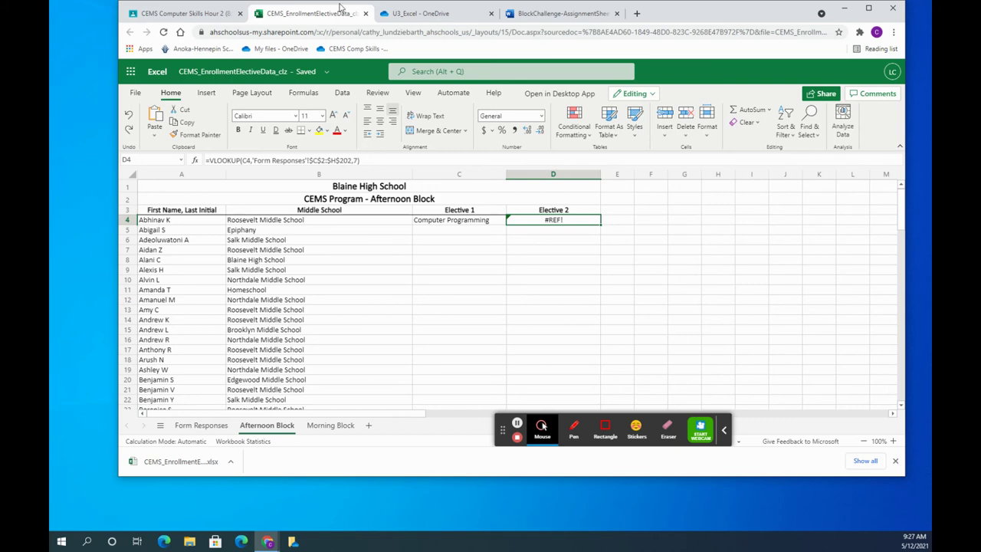
pyautogui.click(186, 427)
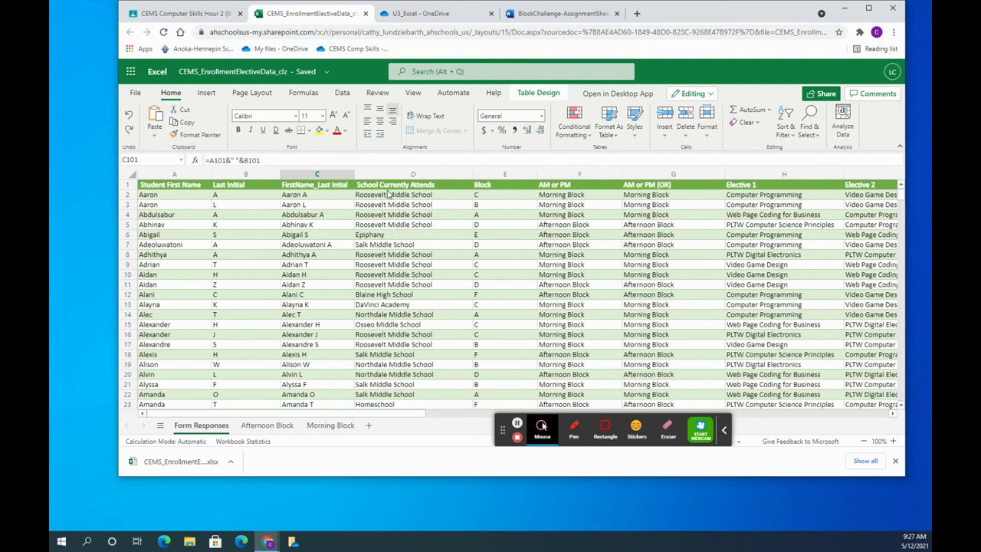
pyautogui.click(476, 225)
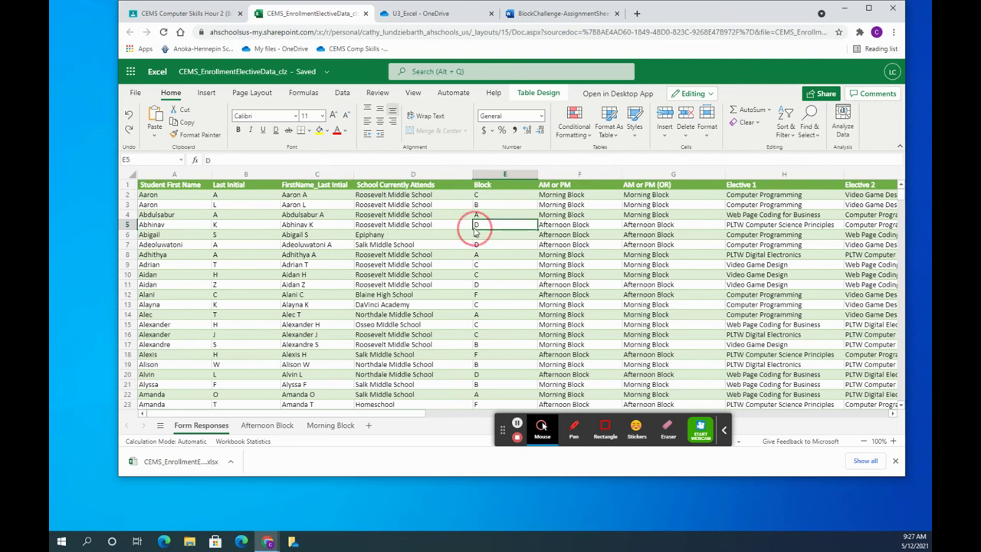
pyautogui.press('Right')
pyautogui.press('Right')
pyautogui.press('Right')
pyautogui.press('Right')
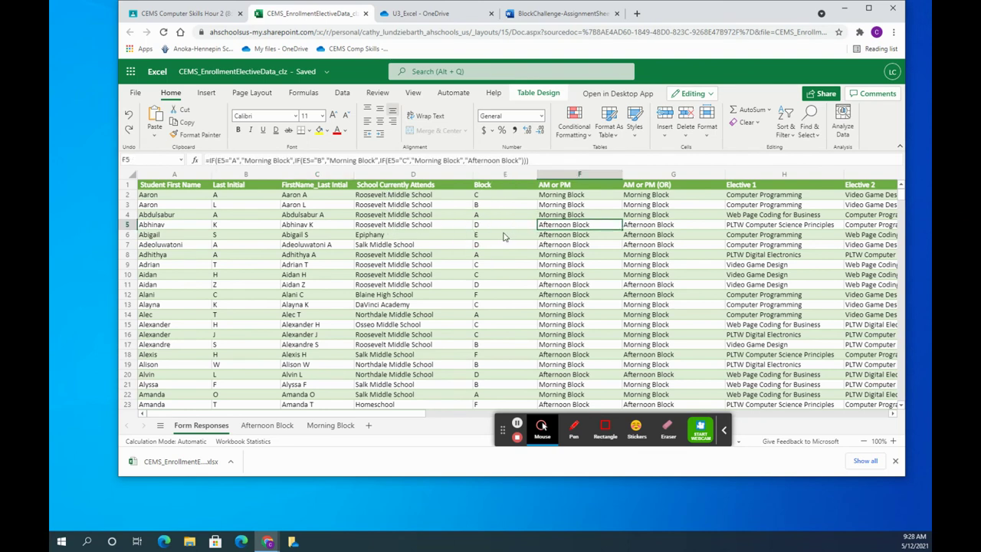
pyautogui.press('Left')
pyautogui.press('Left')
pyautogui.press('Left')
pyautogui.press('Left')
pyautogui.press('Left')
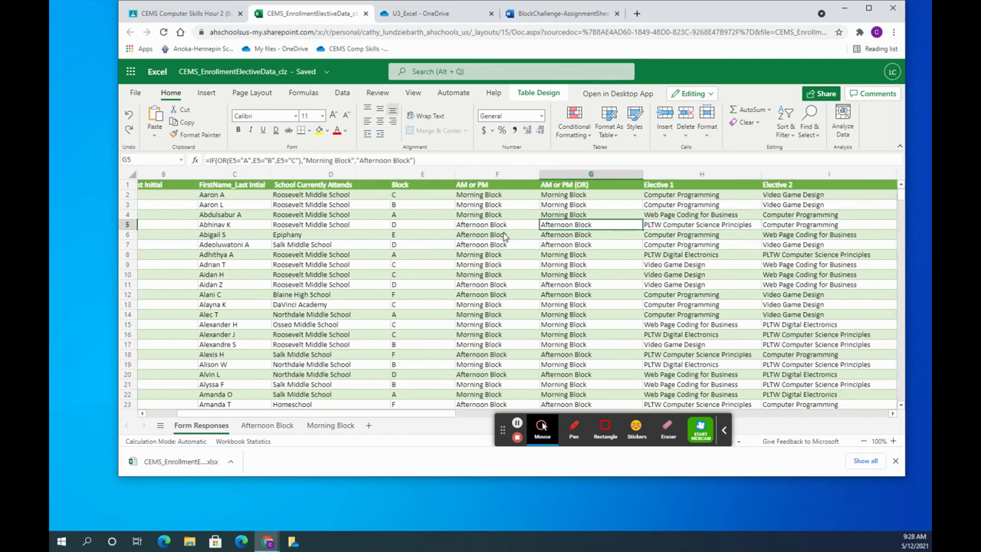
pyautogui.press('Up')
pyautogui.press('Up')
pyautogui.press('Up')
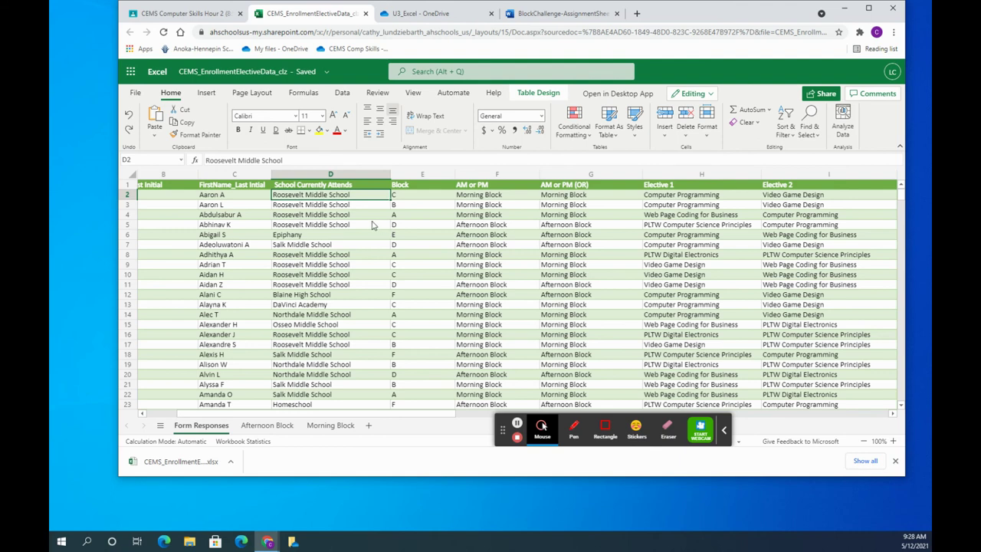
pyautogui.click(242, 195)
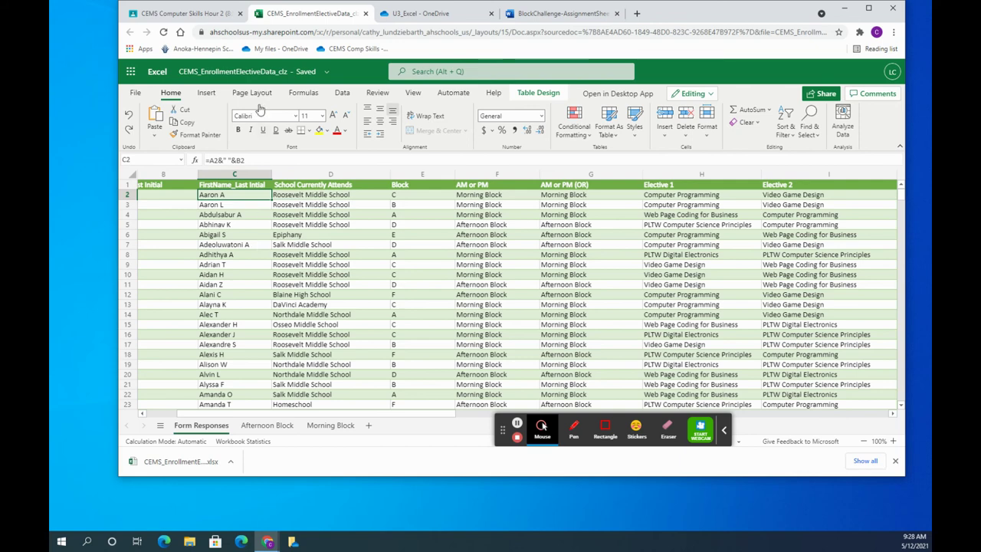
# Extend the table range of the D4 Elective 2 lookup on Afternoon Block to 'Form Responses'!$C$2:$I$202.
pyautogui.click(285, 426)
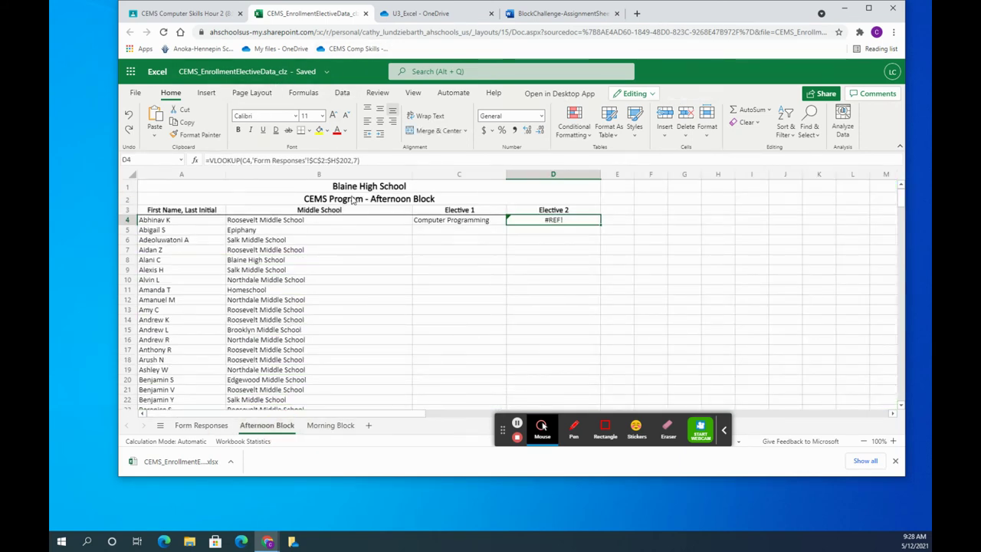
pyautogui.click(334, 159)
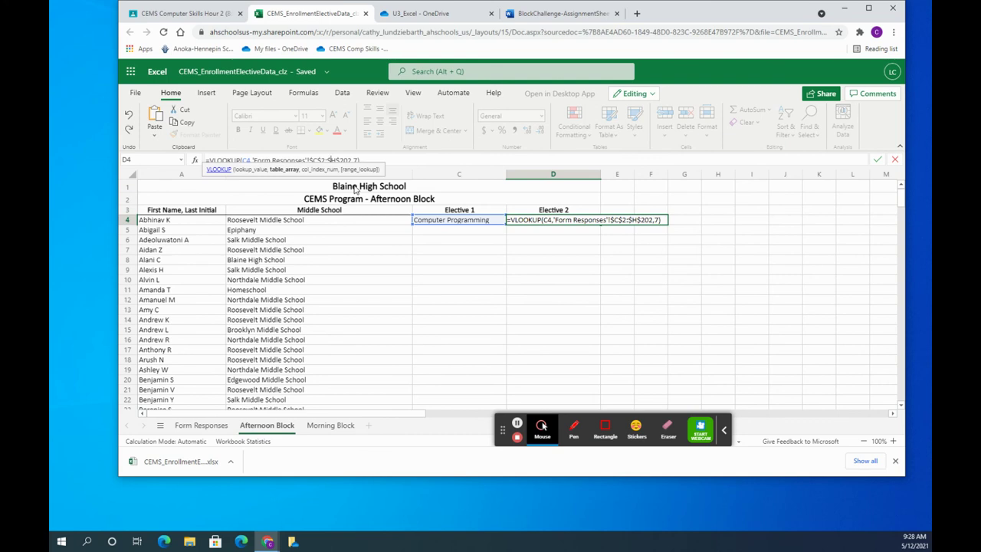
pyautogui.press('BackSpace')
pyautogui.write('I')
pyautogui.press('Return')
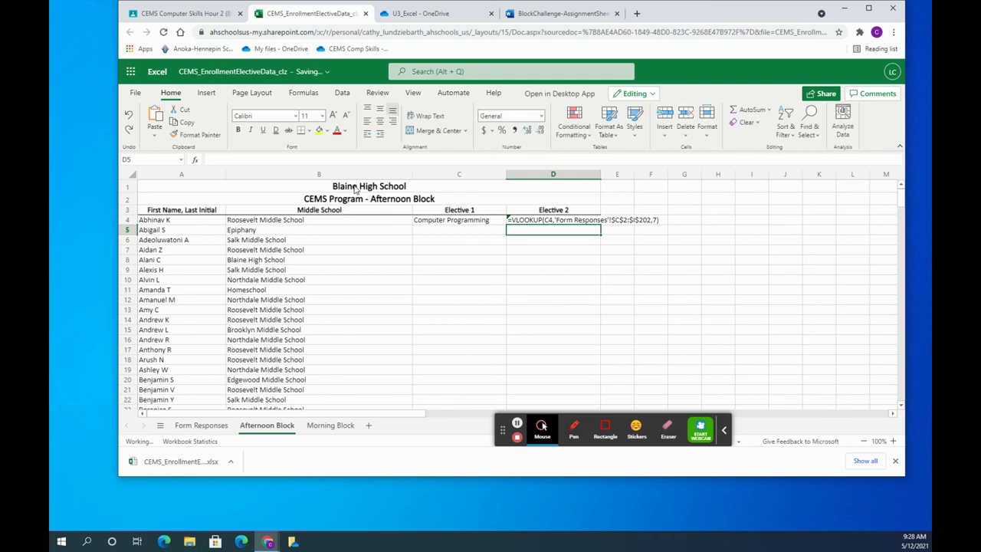
pyautogui.click(547, 222)
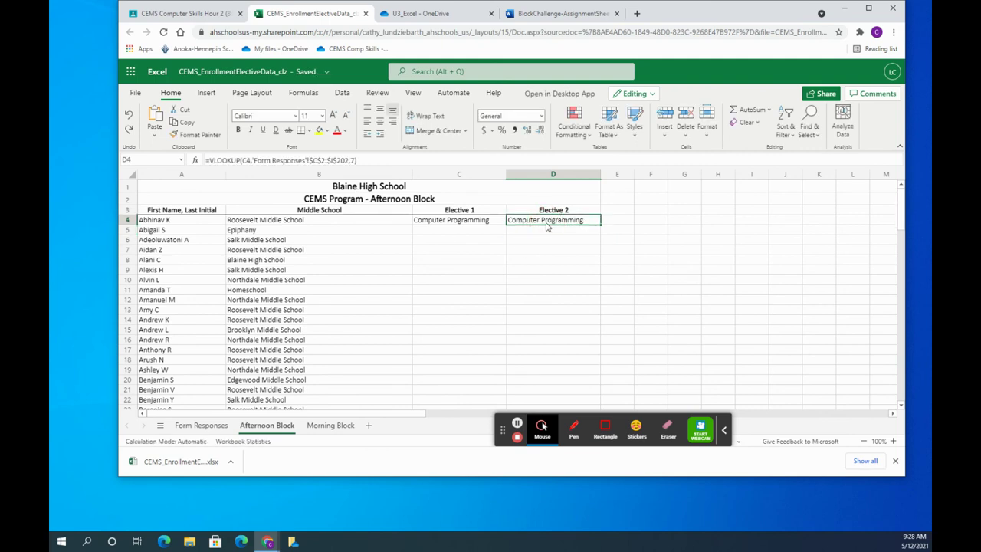
# Change the table range of the C4 Elective 1 lookup to 'Form Responses'!$C$2:$I$202.
pyautogui.click(474, 222)
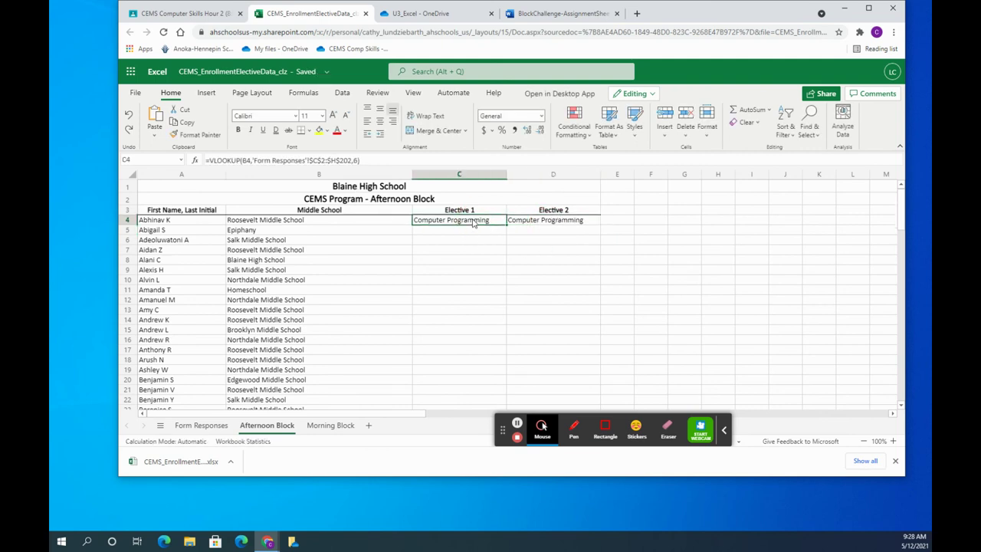
pyautogui.click(337, 160)
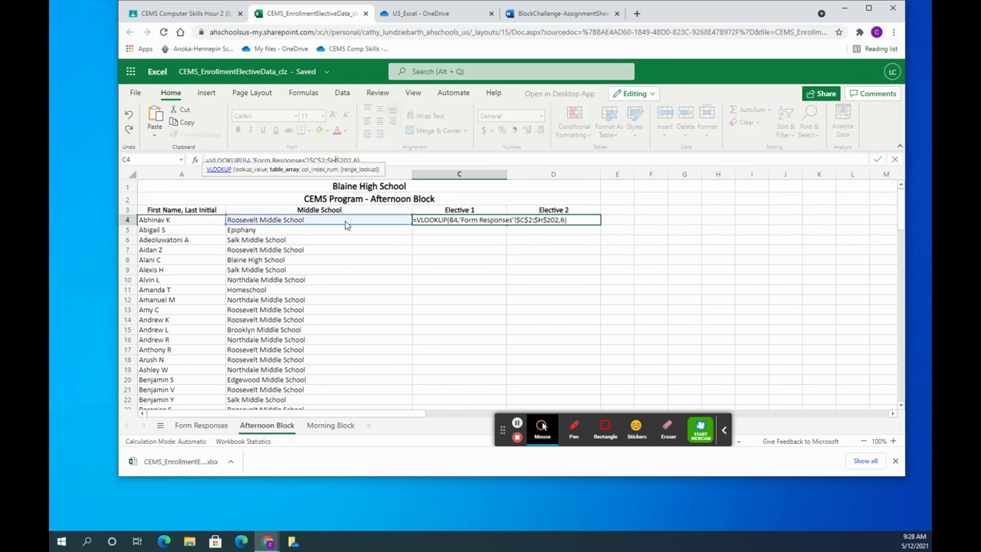
pyautogui.press('BackSpace')
pyautogui.write('SI')
pyautogui.press('Return')
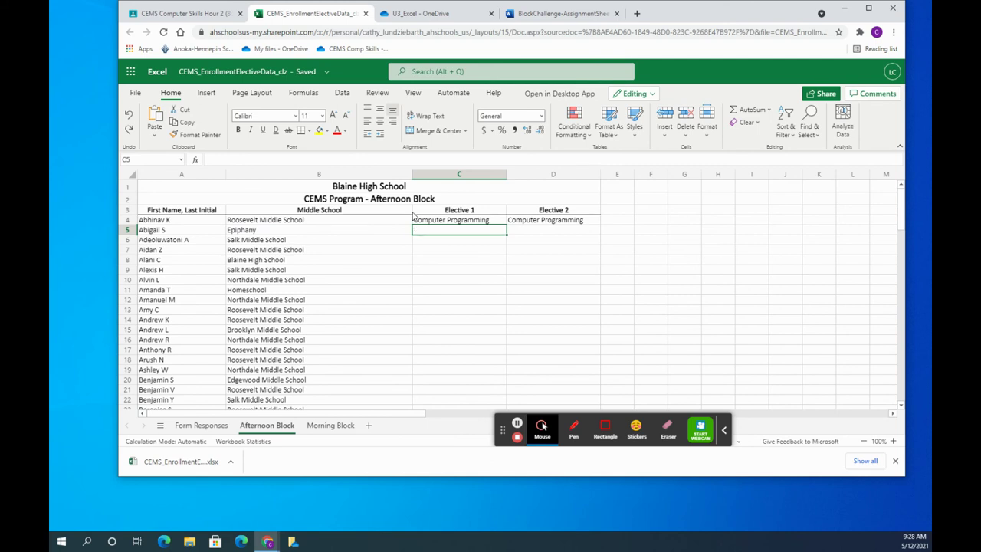
pyautogui.click(449, 222)
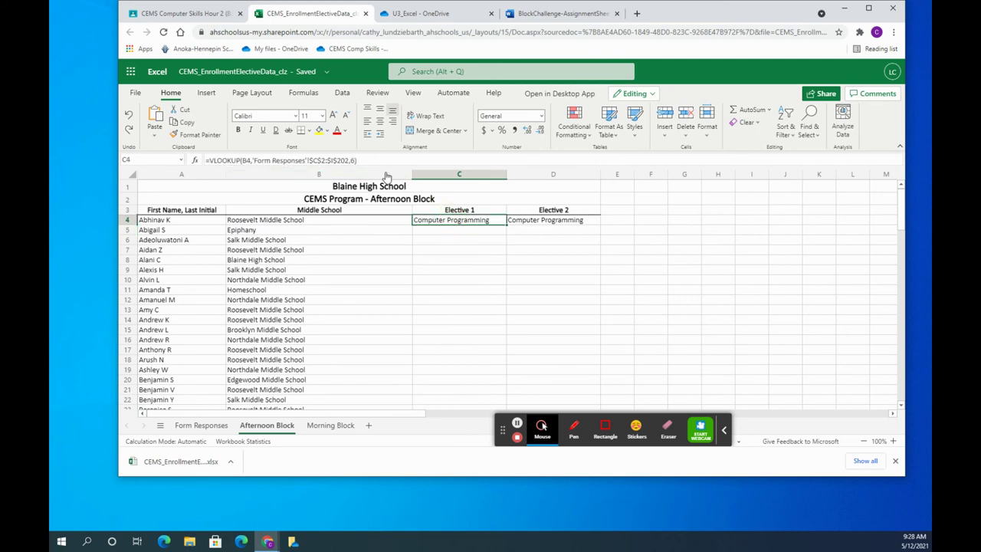
# Clear the elective lookups in C4 and D4 and refill both cells from the Middle School formula in B4.
pyautogui.press('Delete')
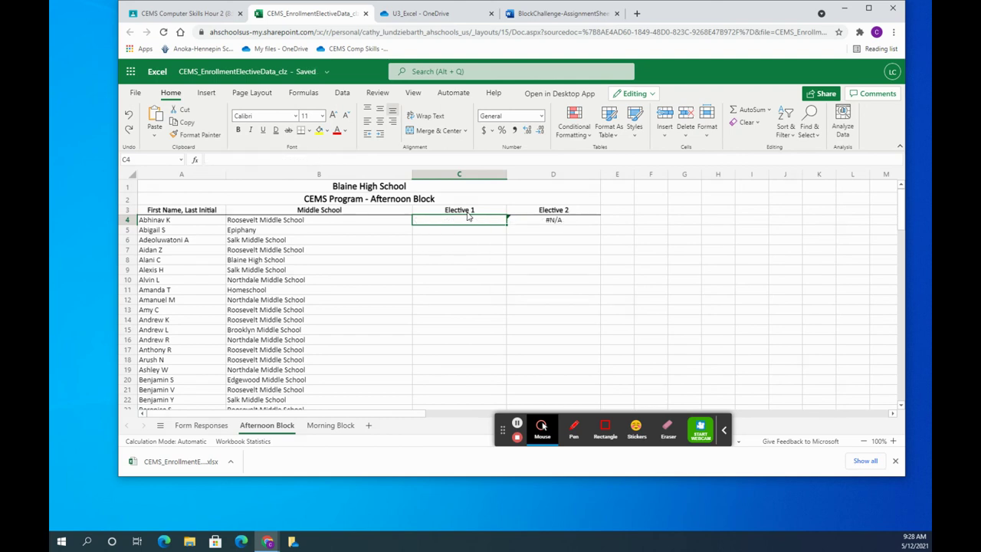
pyautogui.click(534, 222)
pyautogui.press('Delete')
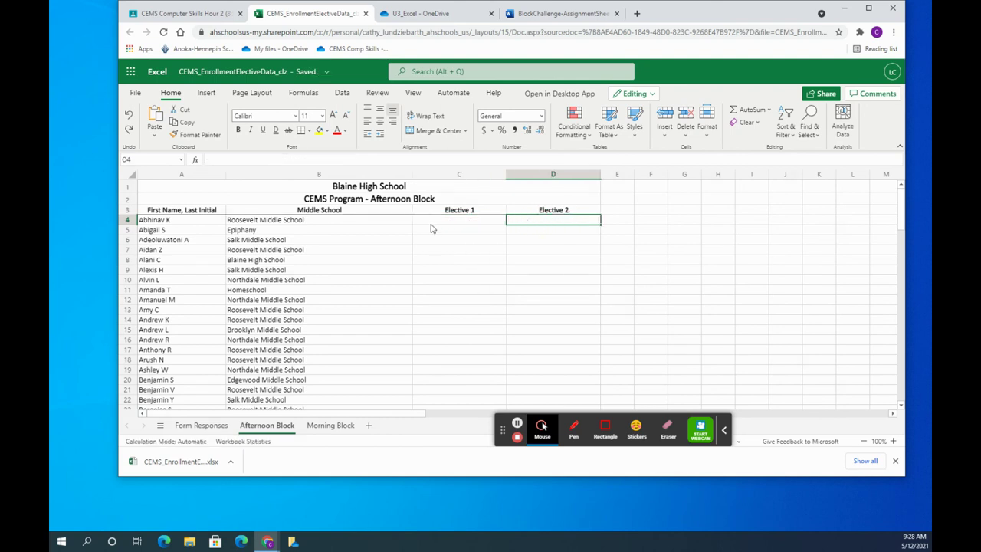
pyautogui.click(386, 222)
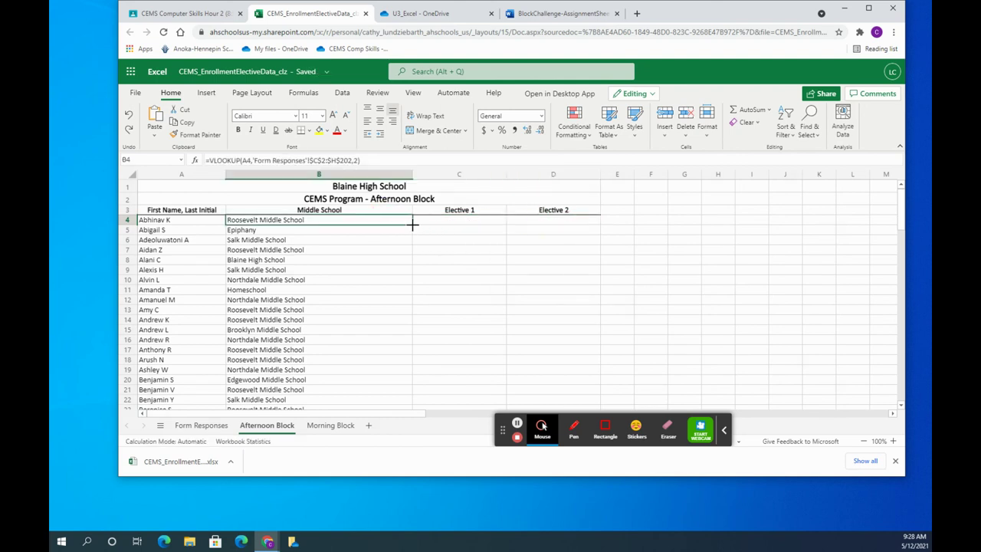
pyautogui.moveTo(412, 223); pyautogui.dragTo(540, 223)
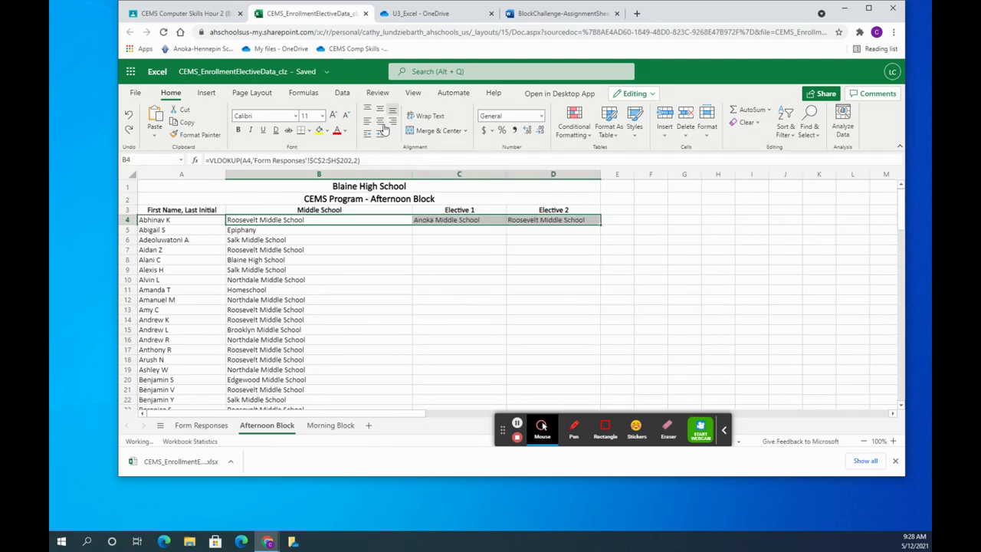
# Extend the Afternoon Block B4 lookup range to 'Form Responses'!$C$2:$I$202 and fill the formula across into C4 and D4.
pyautogui.click(201, 425)
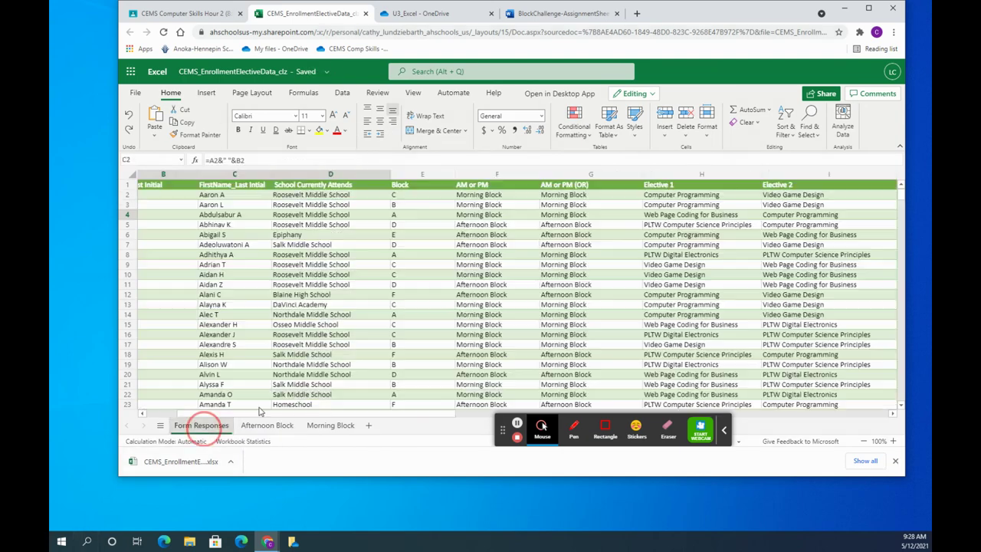
pyautogui.click(728, 181)
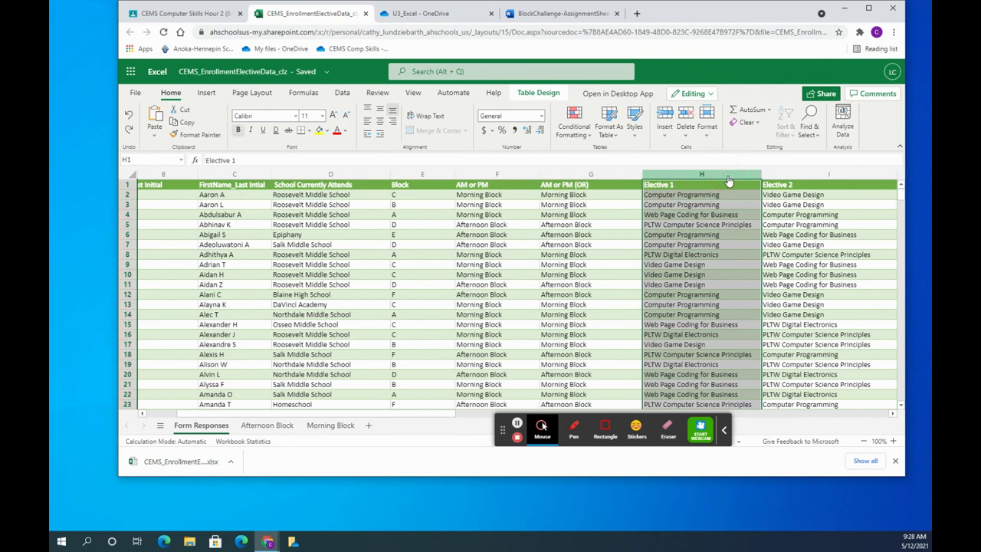
pyautogui.click(266, 426)
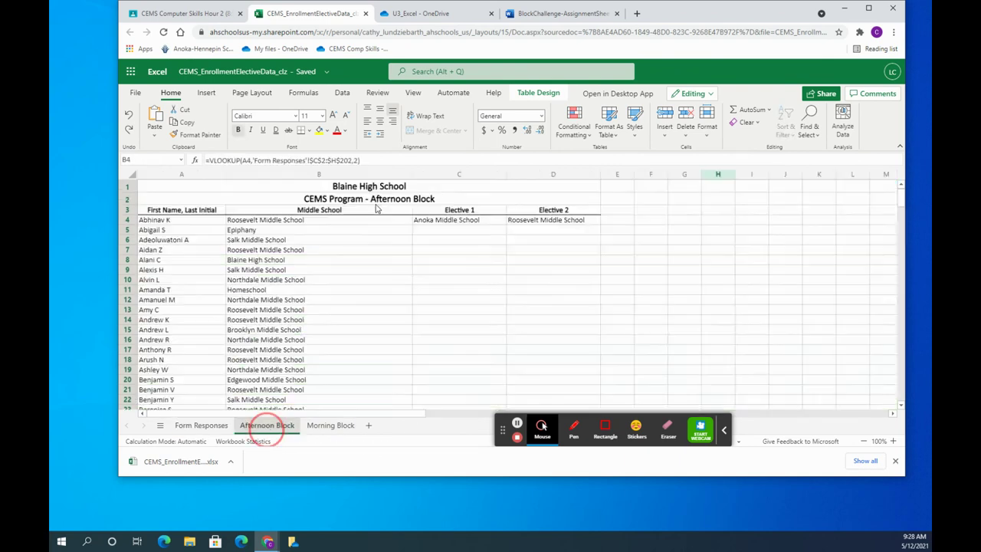
pyautogui.click(384, 223)
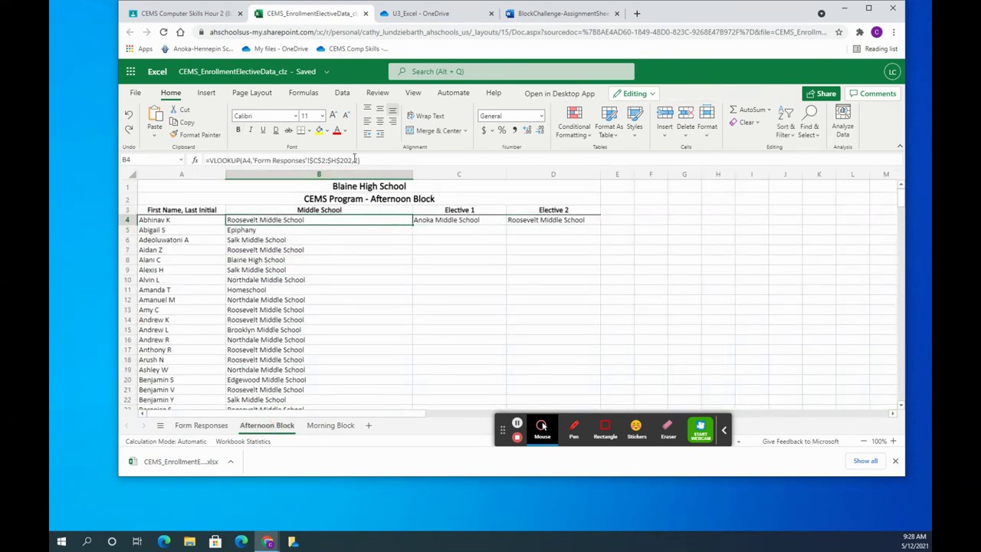
pyautogui.click(336, 159)
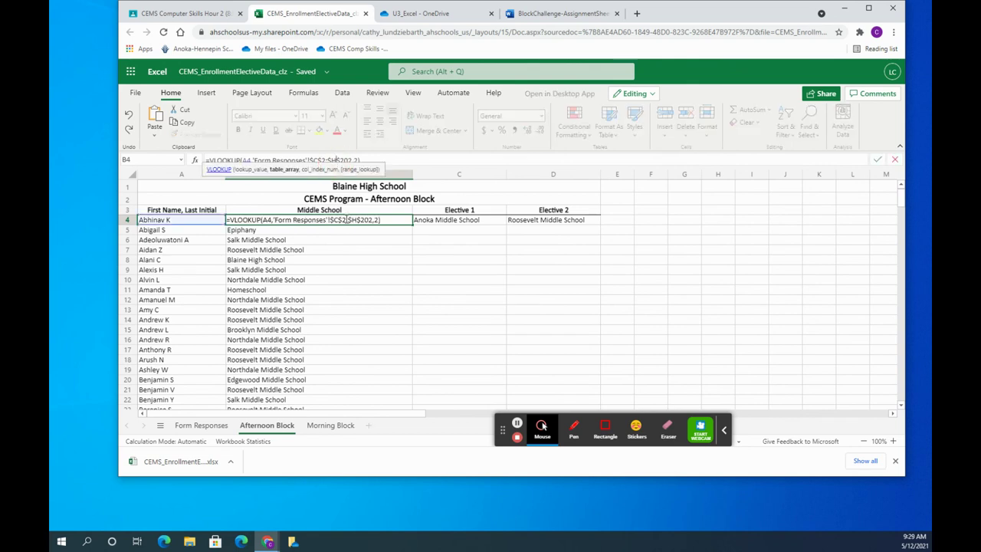
pyautogui.press('BackSpace')
pyautogui.write('I')
pyautogui.press('Return')
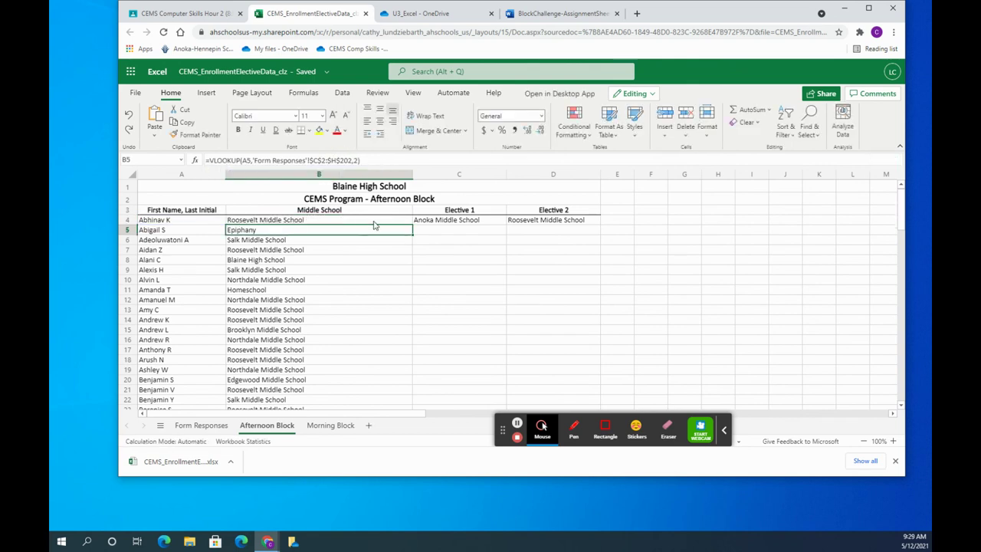
pyautogui.click(375, 219)
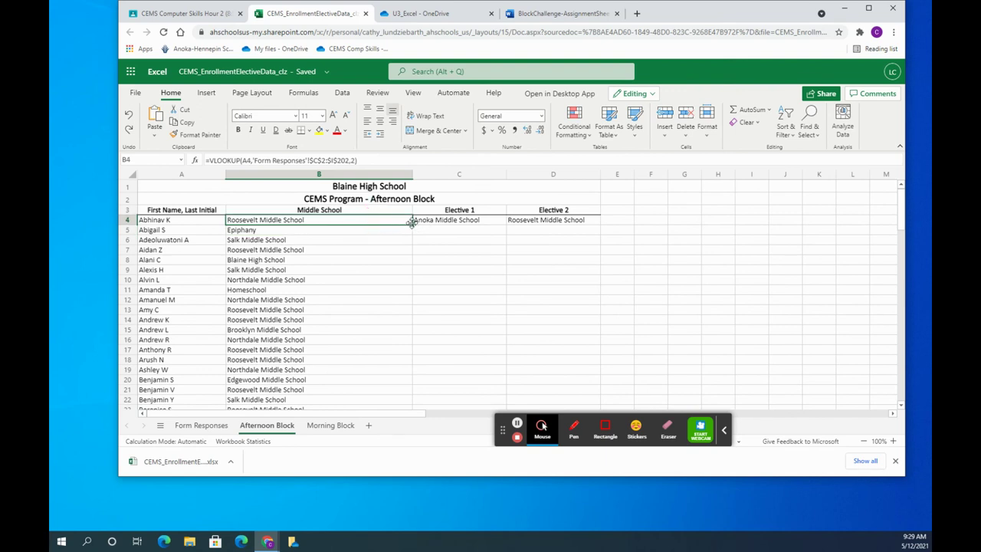
pyautogui.moveTo(412, 223); pyautogui.dragTo(580, 223)
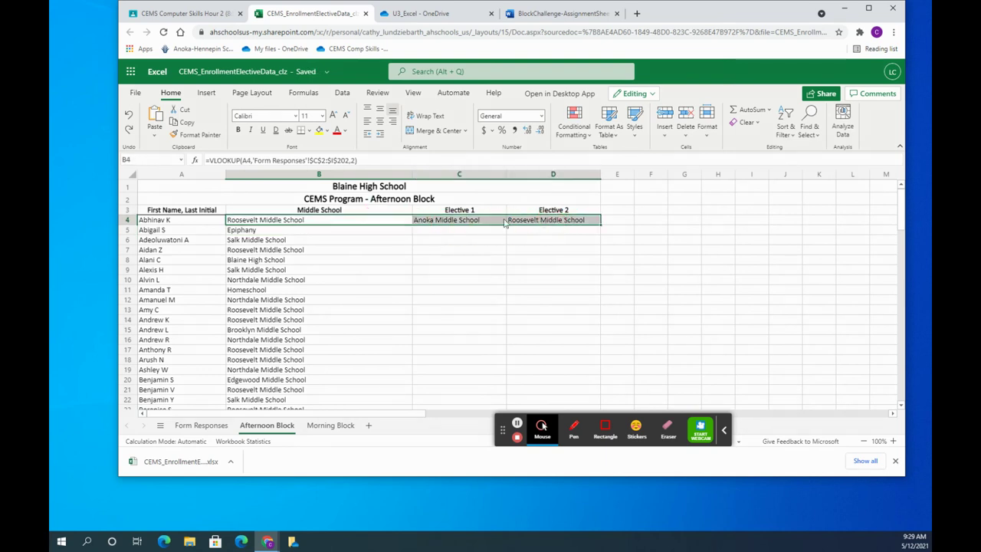
# Set the lookup column index to 6 in Elective 1 cell C4 and to 7 in Elective 2 cell D4.
pyautogui.click(464, 221)
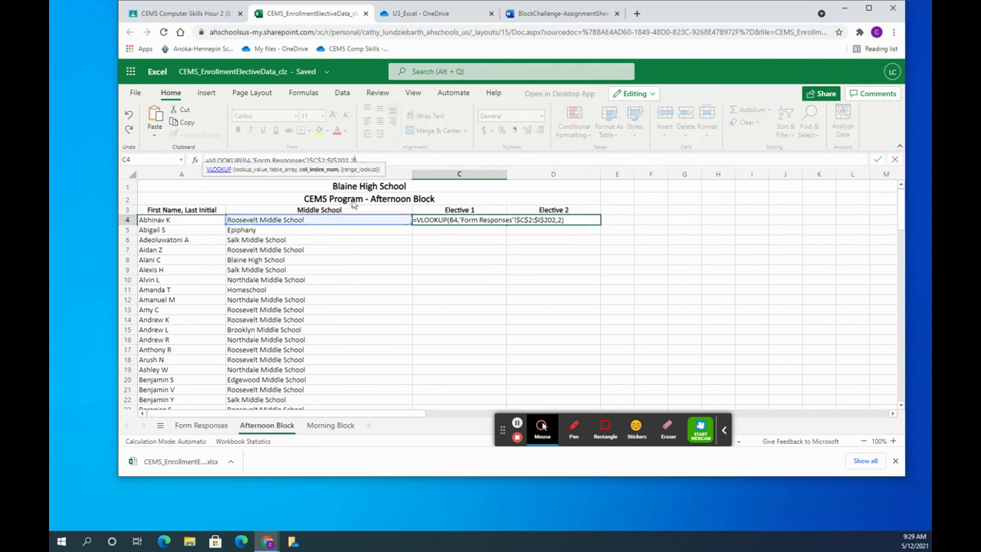
pyautogui.click(356, 163)
pyautogui.press('Return')
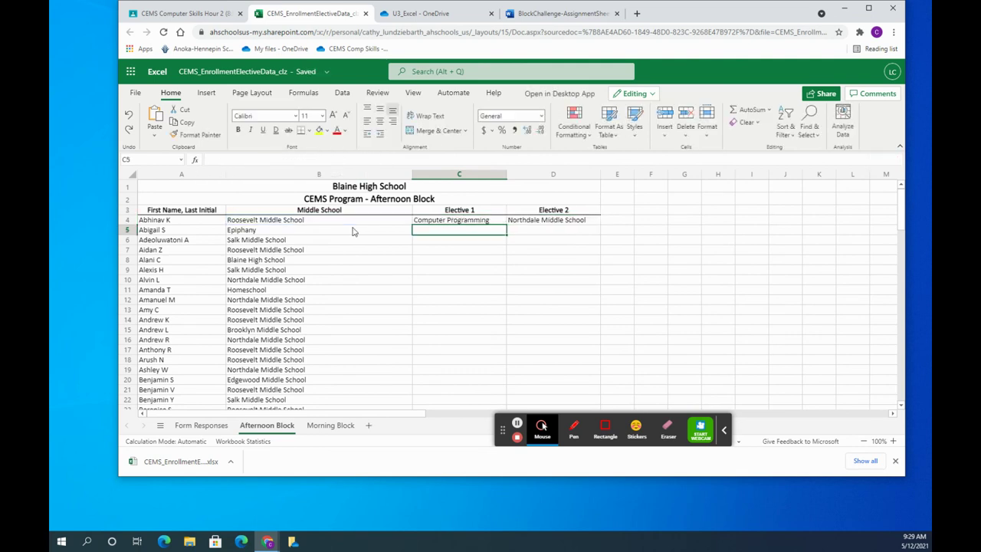
pyautogui.click(545, 222)
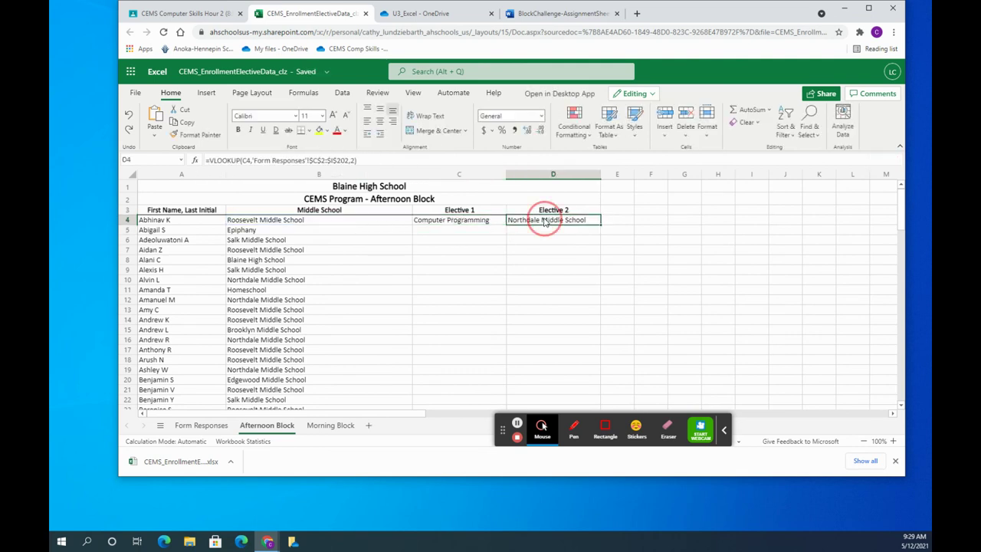
pyautogui.click(357, 160)
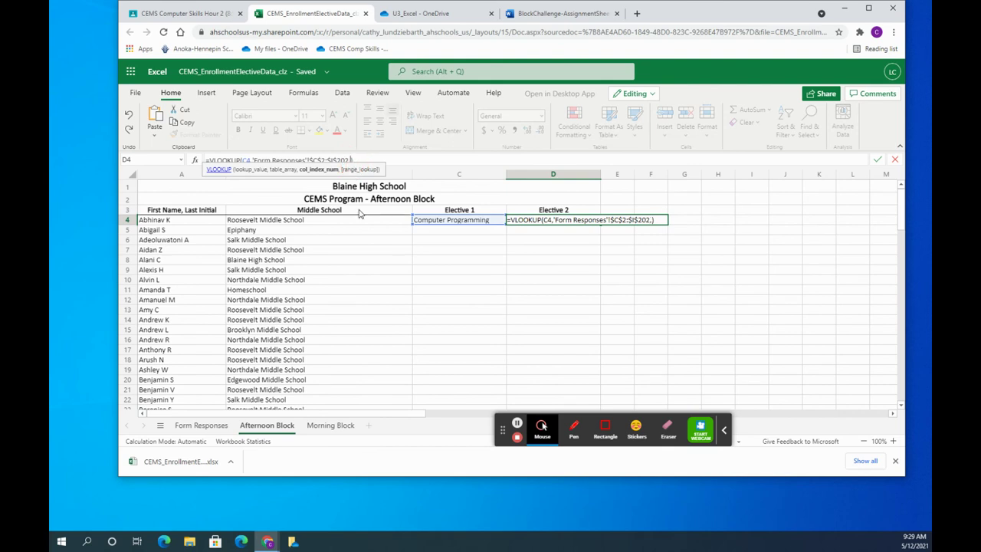
pyautogui.press('Return')
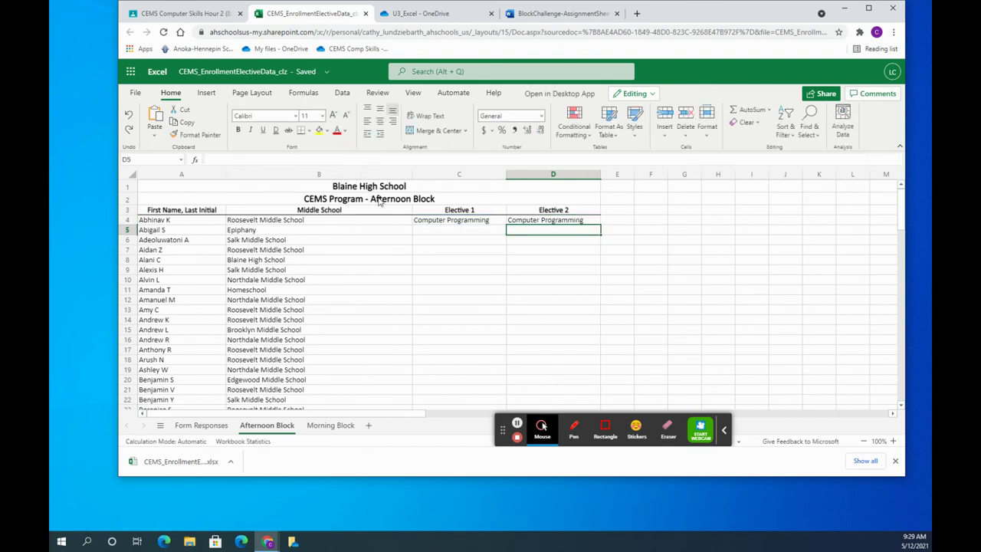
# Fill the Elective 1 lookup from C4 down to C14 and the Elective 2 lookup from D4 down to D15.
pyautogui.click(497, 222)
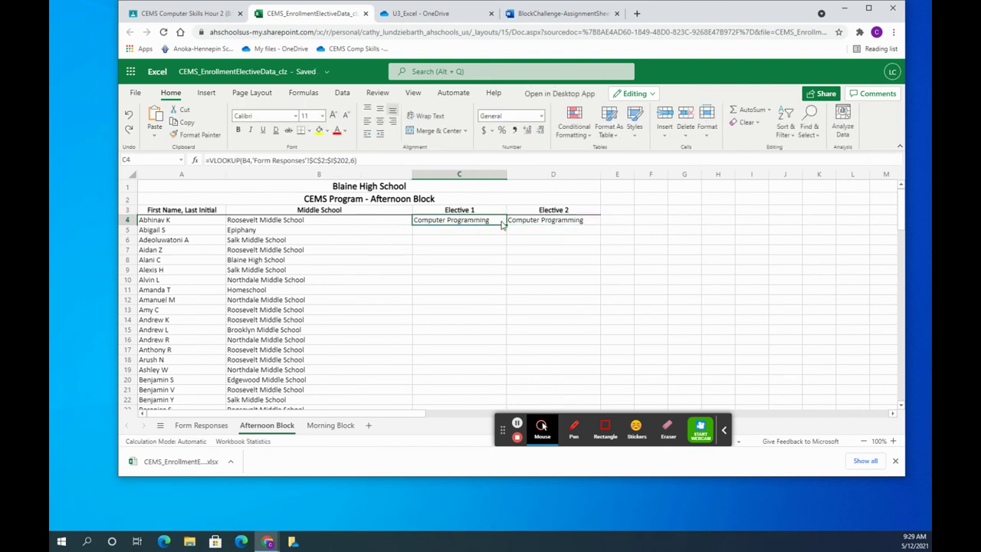
pyautogui.moveTo(504, 224); pyautogui.dragTo(502, 322)
pyautogui.click(568, 223)
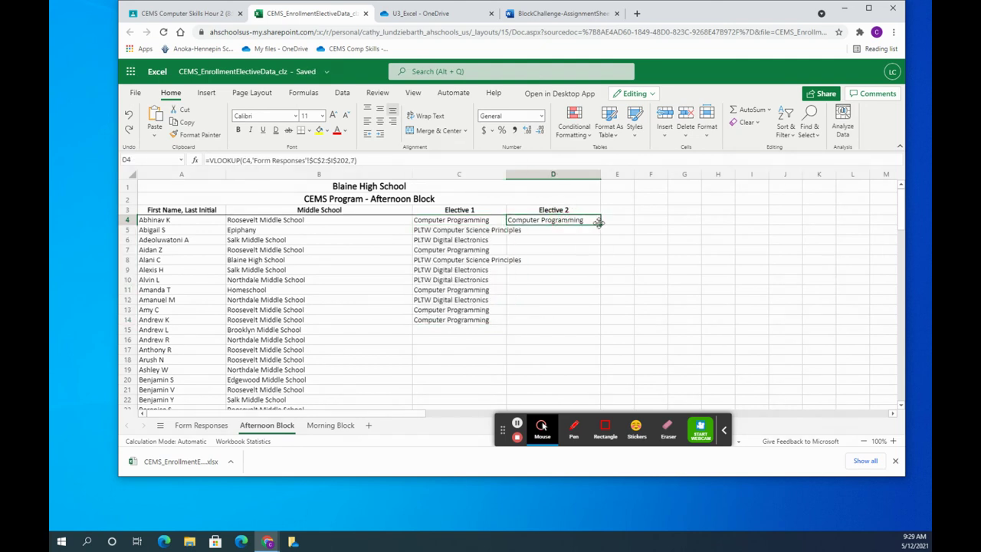
pyautogui.moveTo(599, 224); pyautogui.dragTo(588, 330)
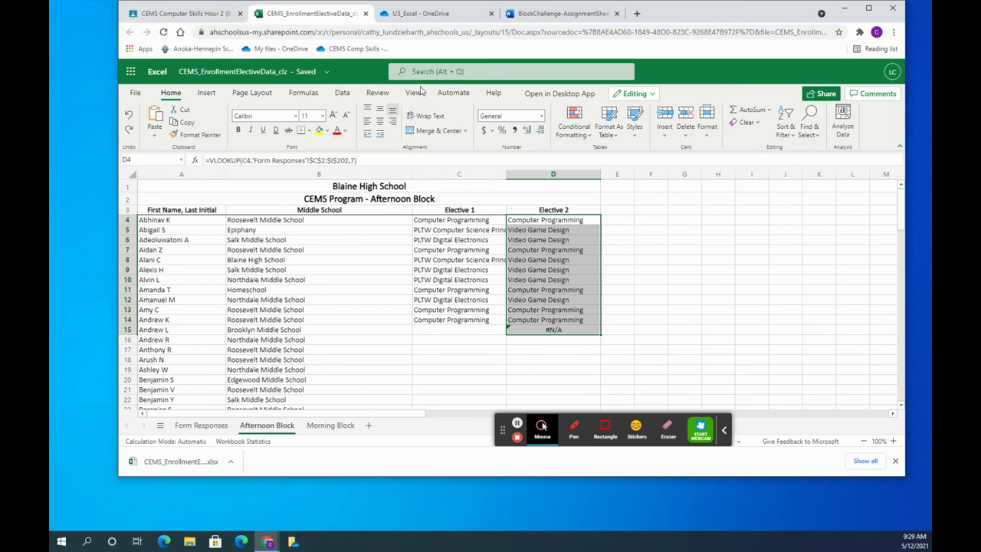
# Switch to the BlockChallenge assignment sheet in Word and review its numbered challenge instructions, including the VLOOKUPS section.
pyautogui.click(556, 13)
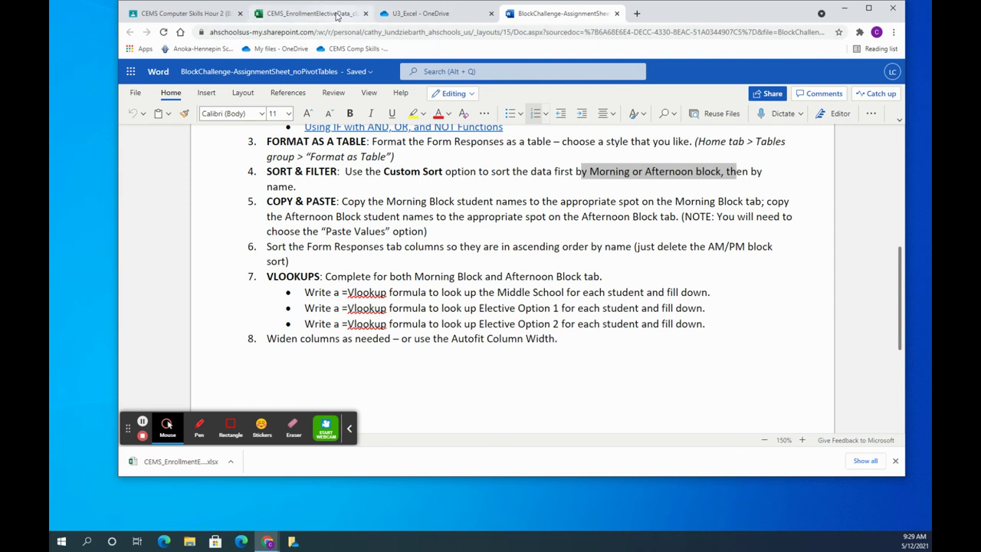
pyautogui.scroll(5, 480, 337)
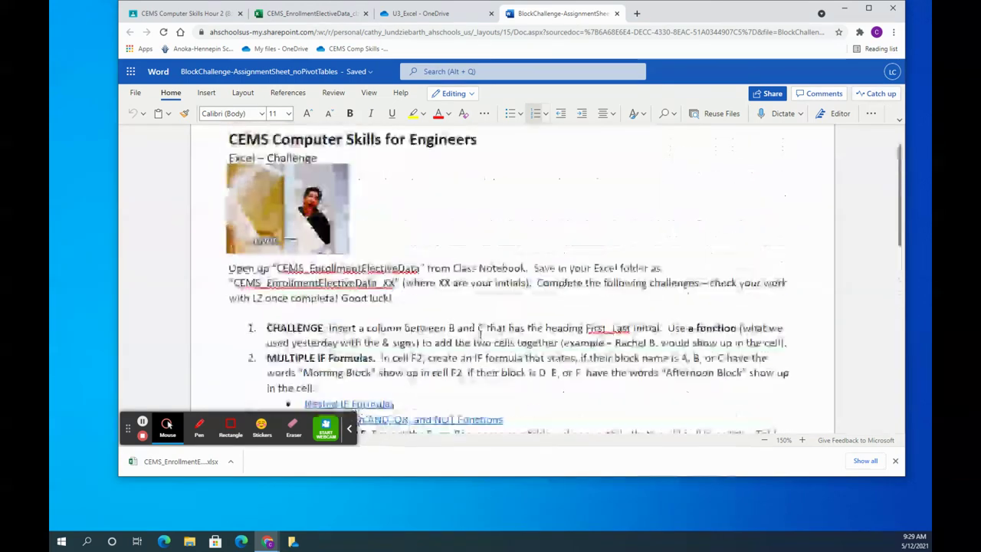
pyautogui.scroll(-1, 484, 321)
pyautogui.scroll(-3, 483, 321)
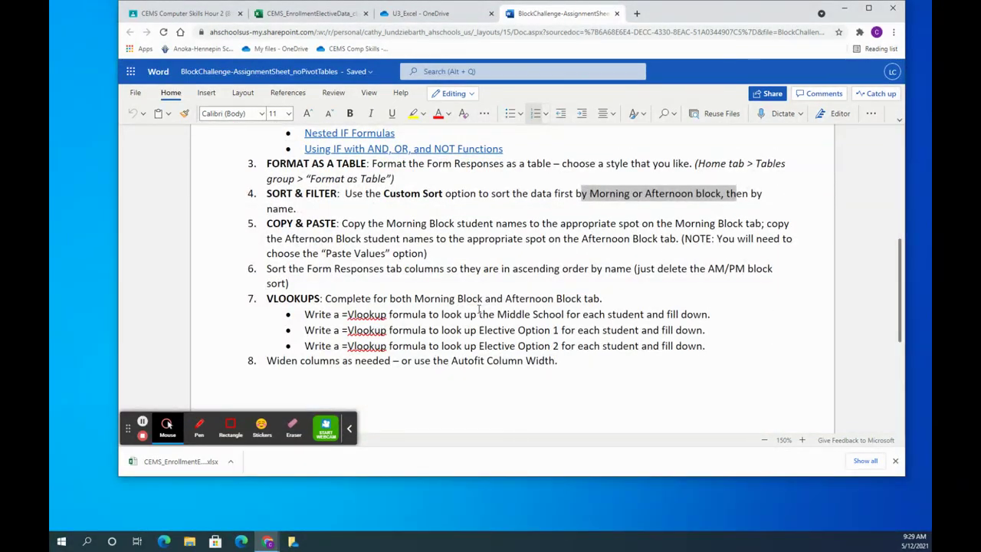
pyautogui.scroll(1, 488, 303)
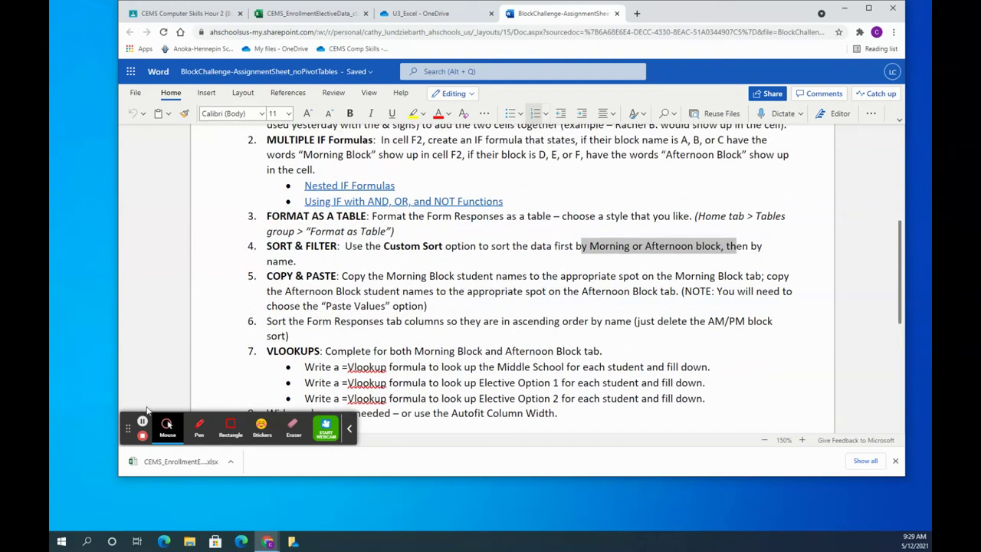